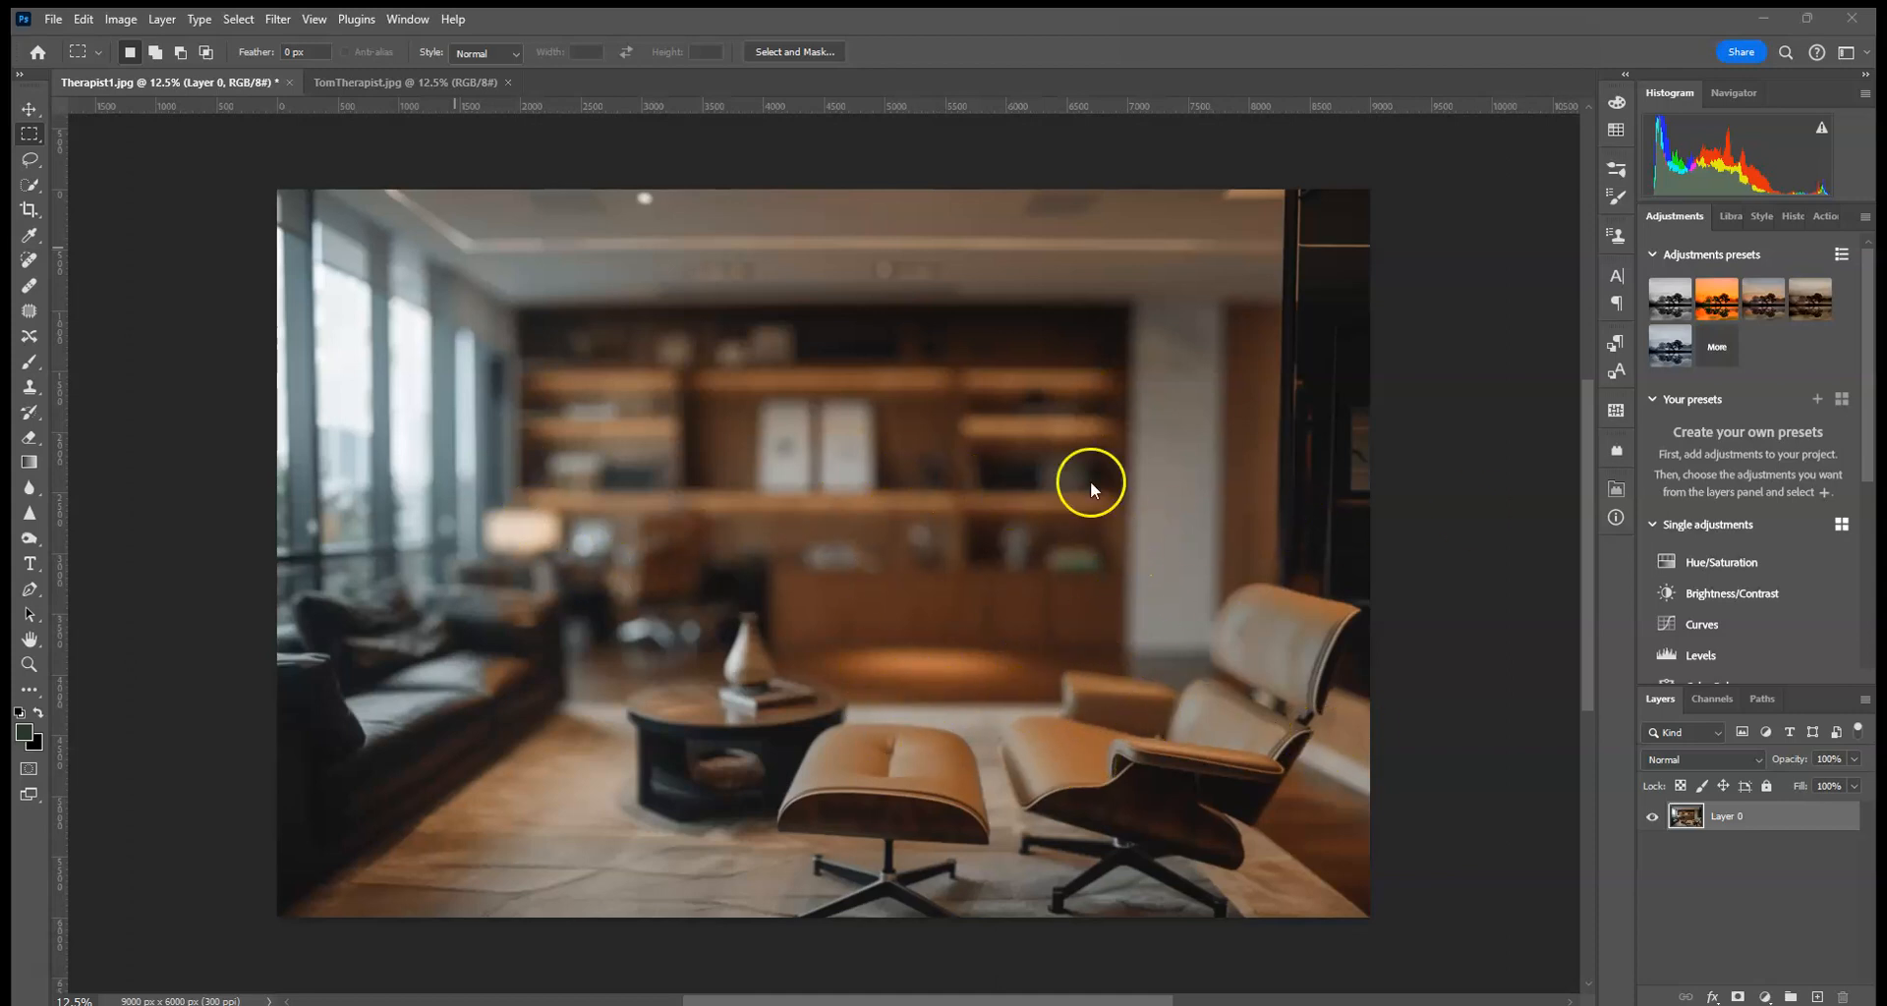
Select the man in the TomTherapist.jpg portrait using Select Subject
{"action": "left_click", "coordinate": [389, 91]}
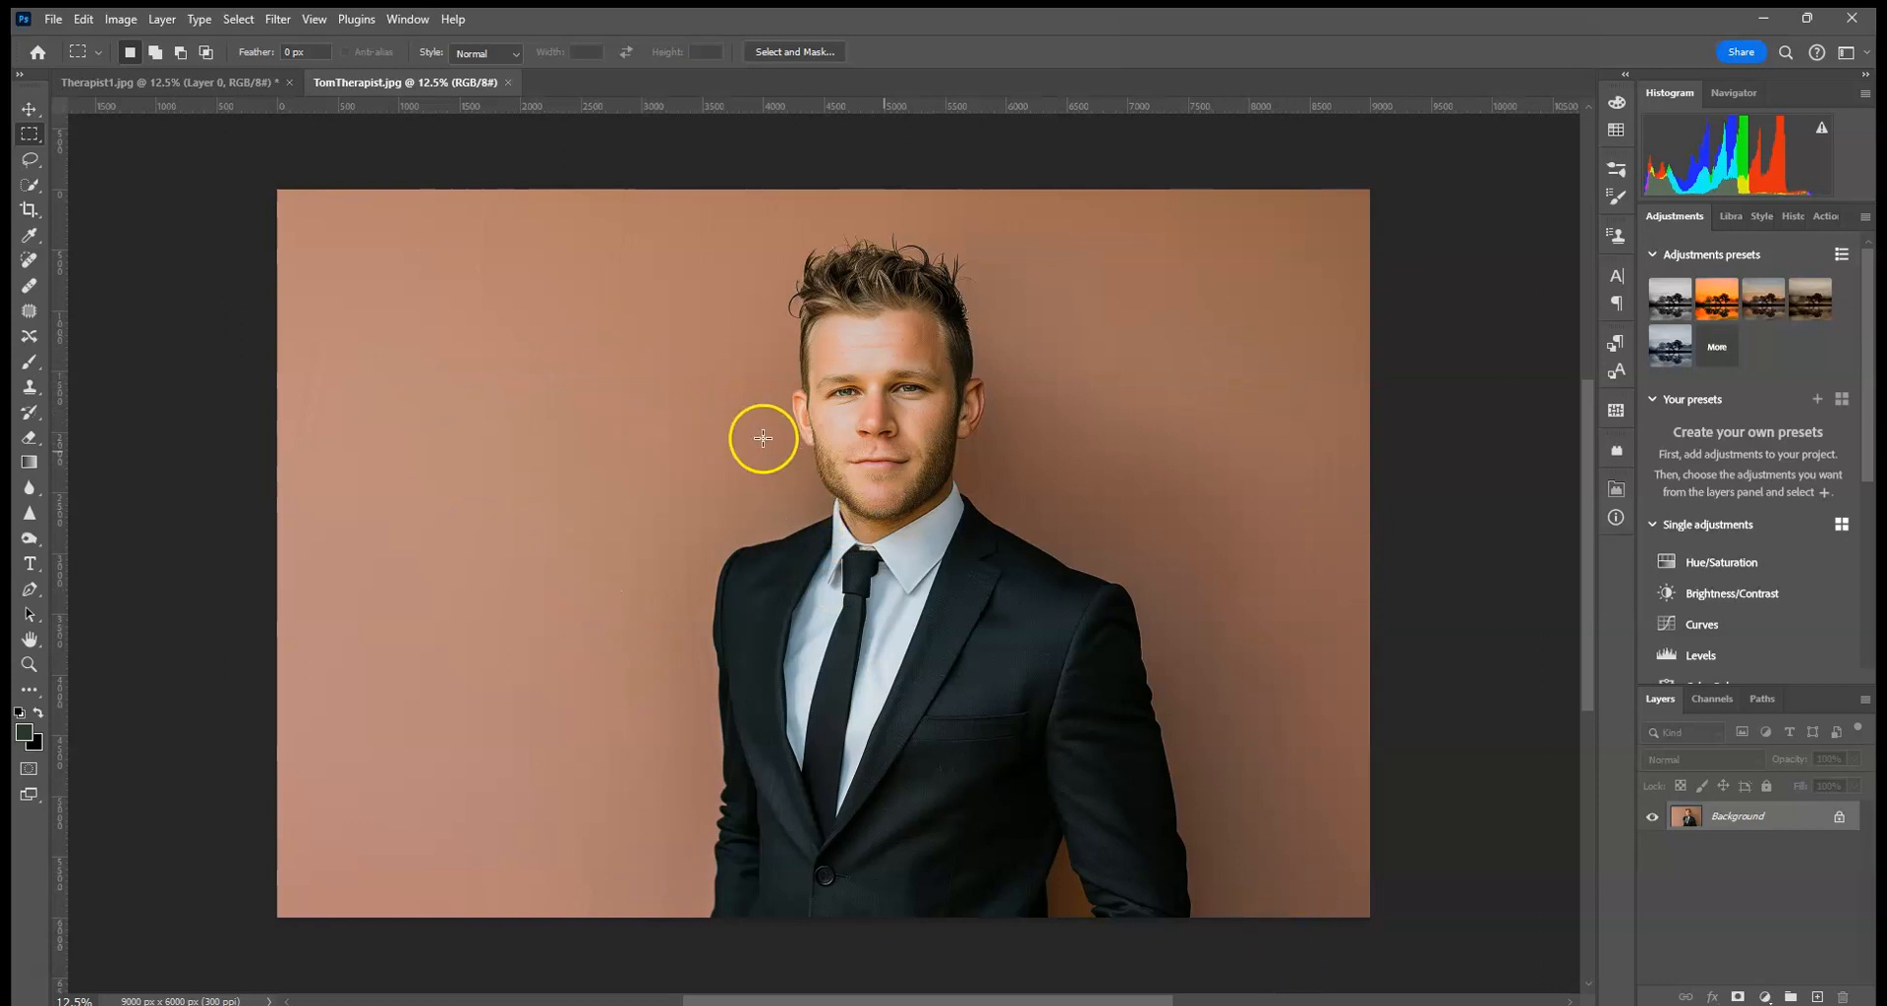
{"action": "left_click", "coordinate": [195, 84]}
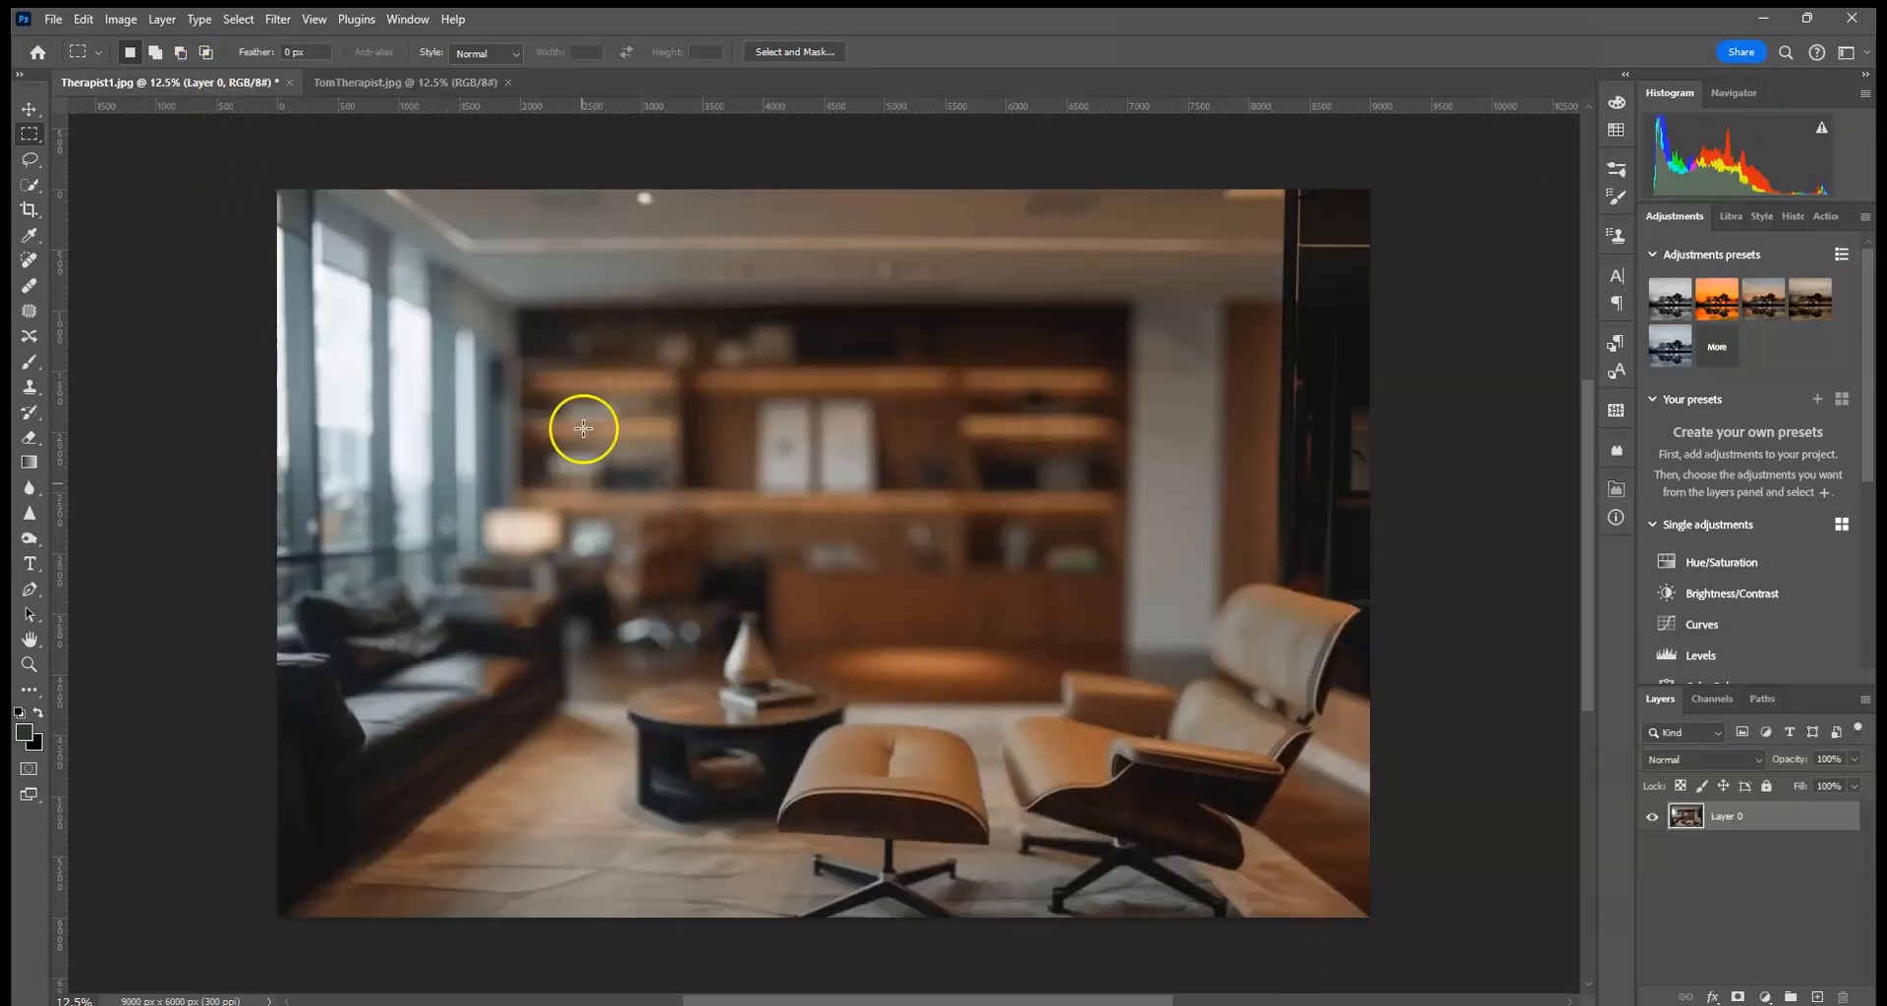
{"action": "left_click", "coordinate": [371, 81]}
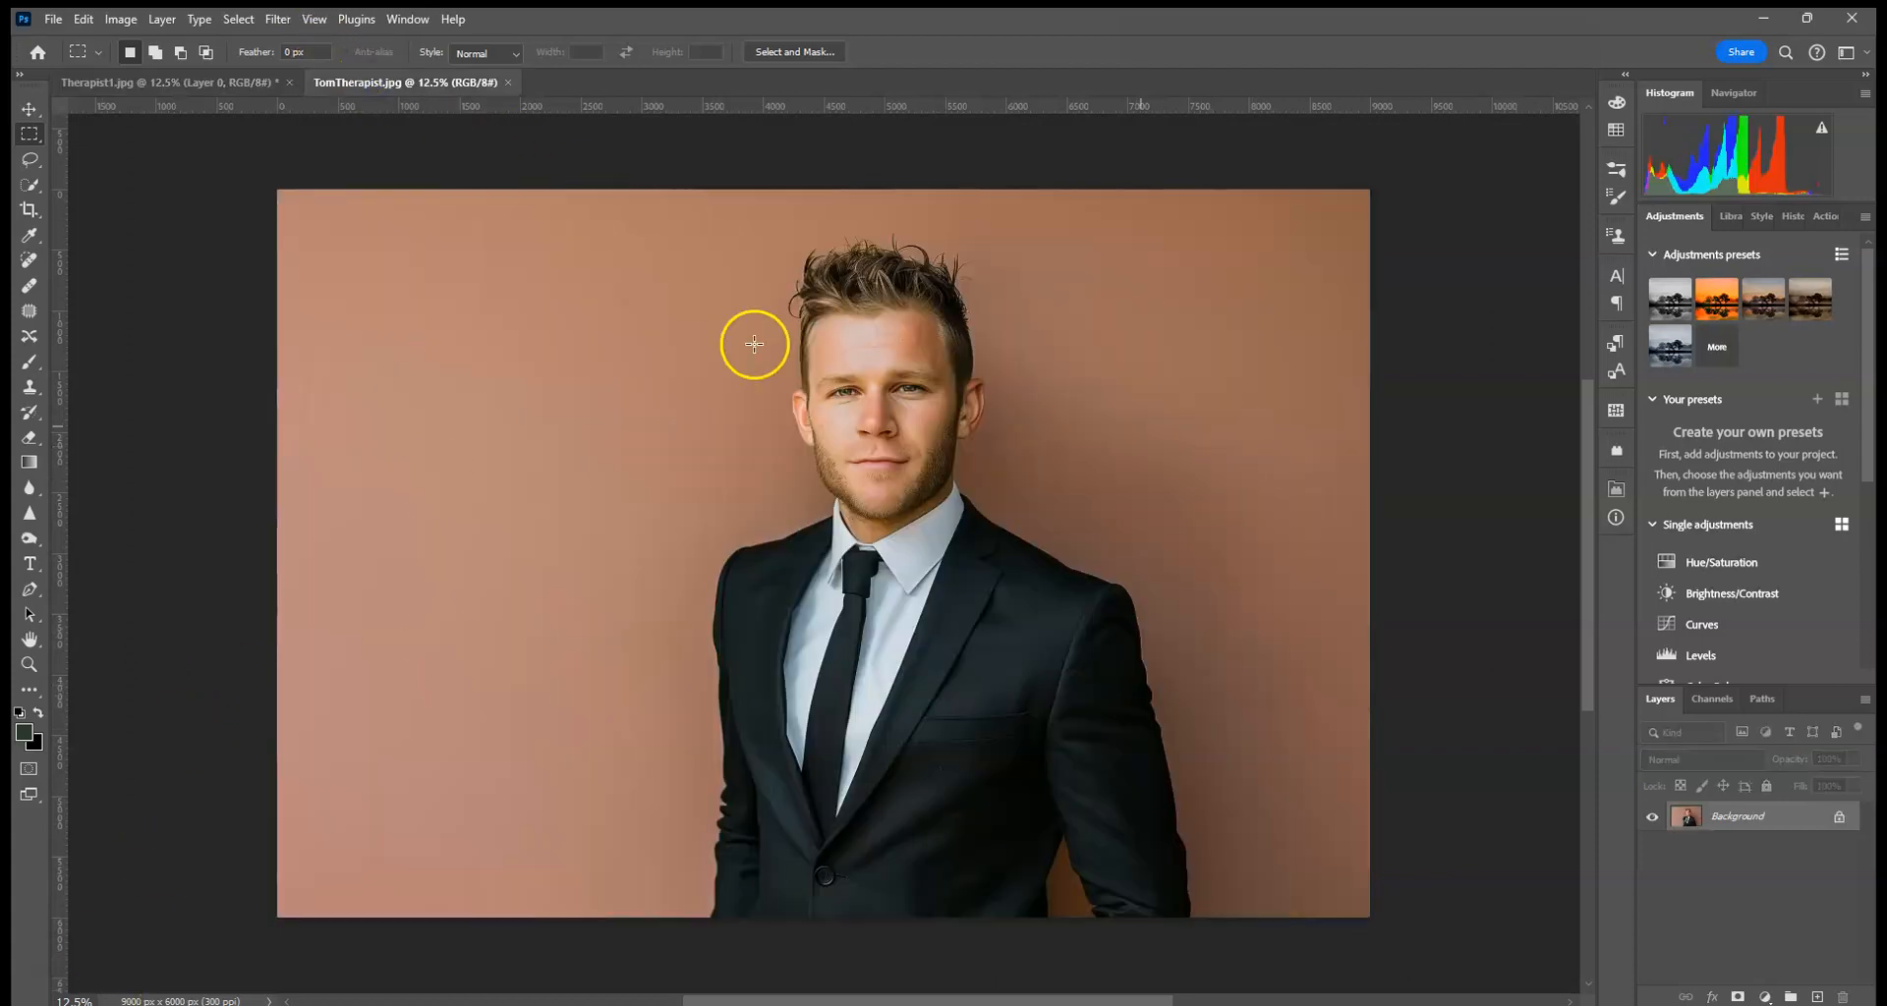
{"action": "left_click", "coordinate": [148, 82]}
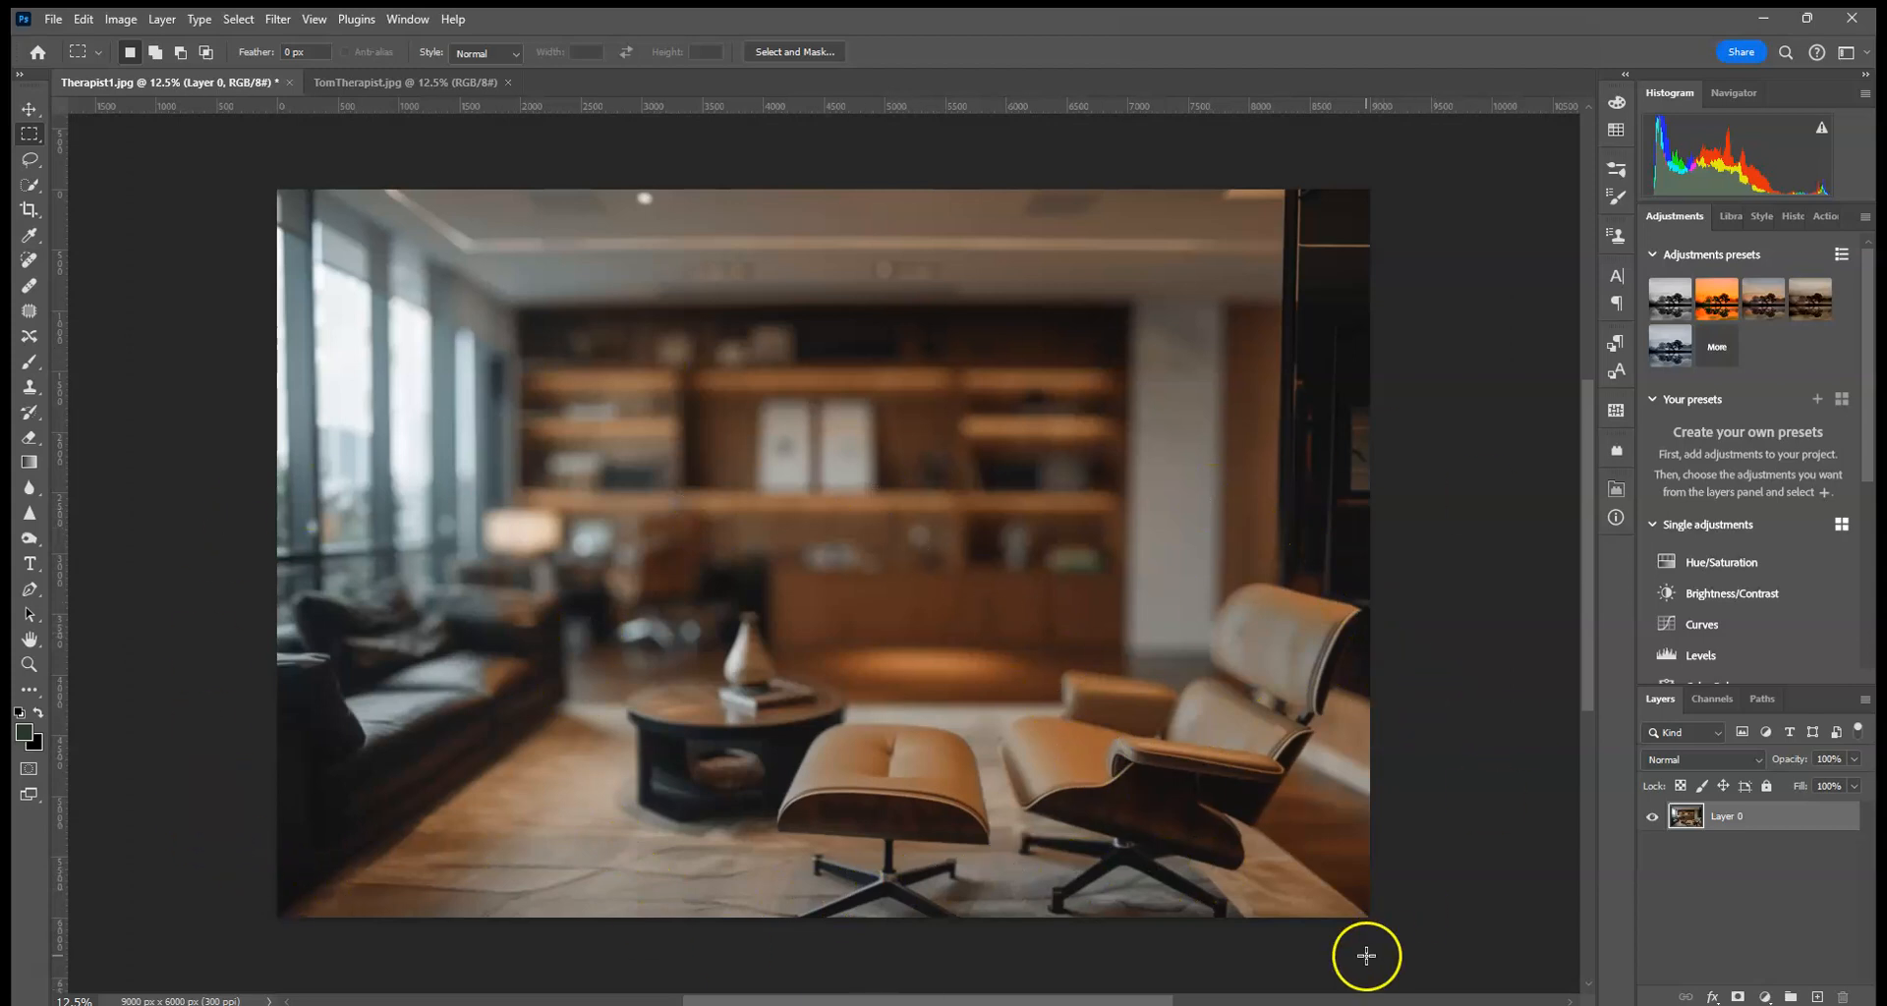
{"action": "left_click", "coordinate": [415, 87]}
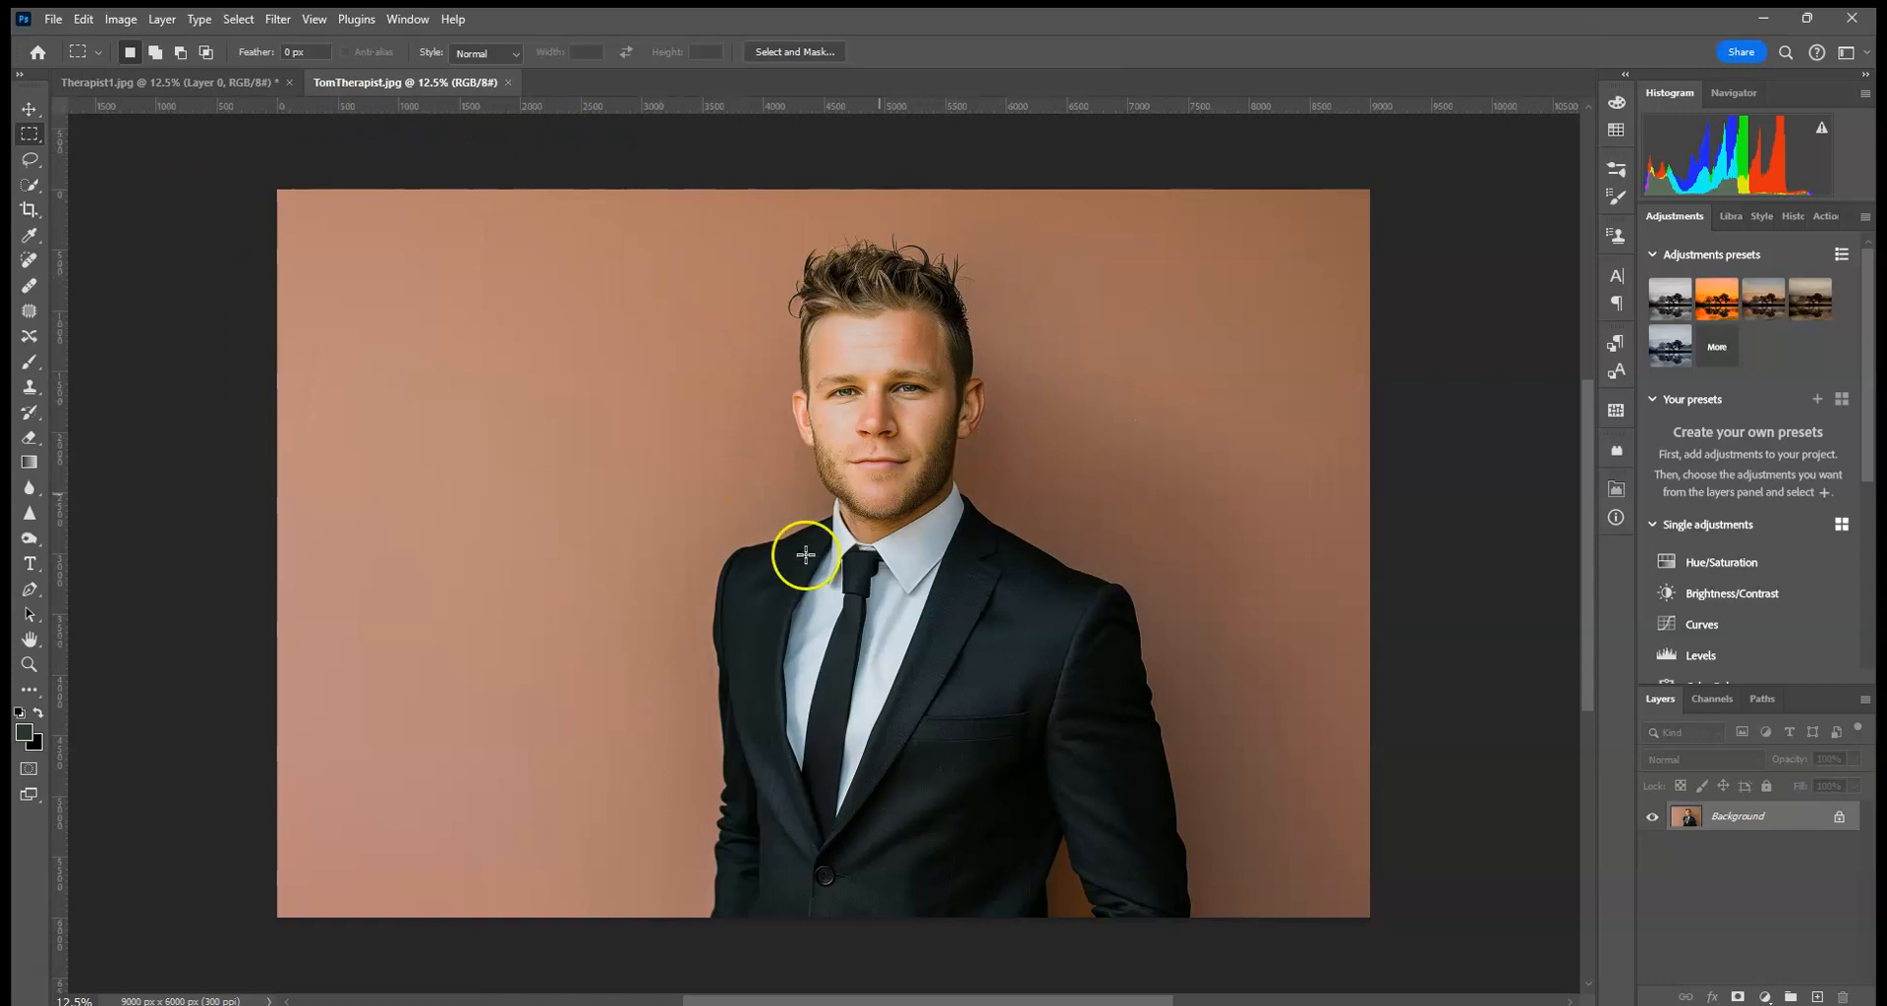
{"action": "left_click", "coordinate": [30, 183]}
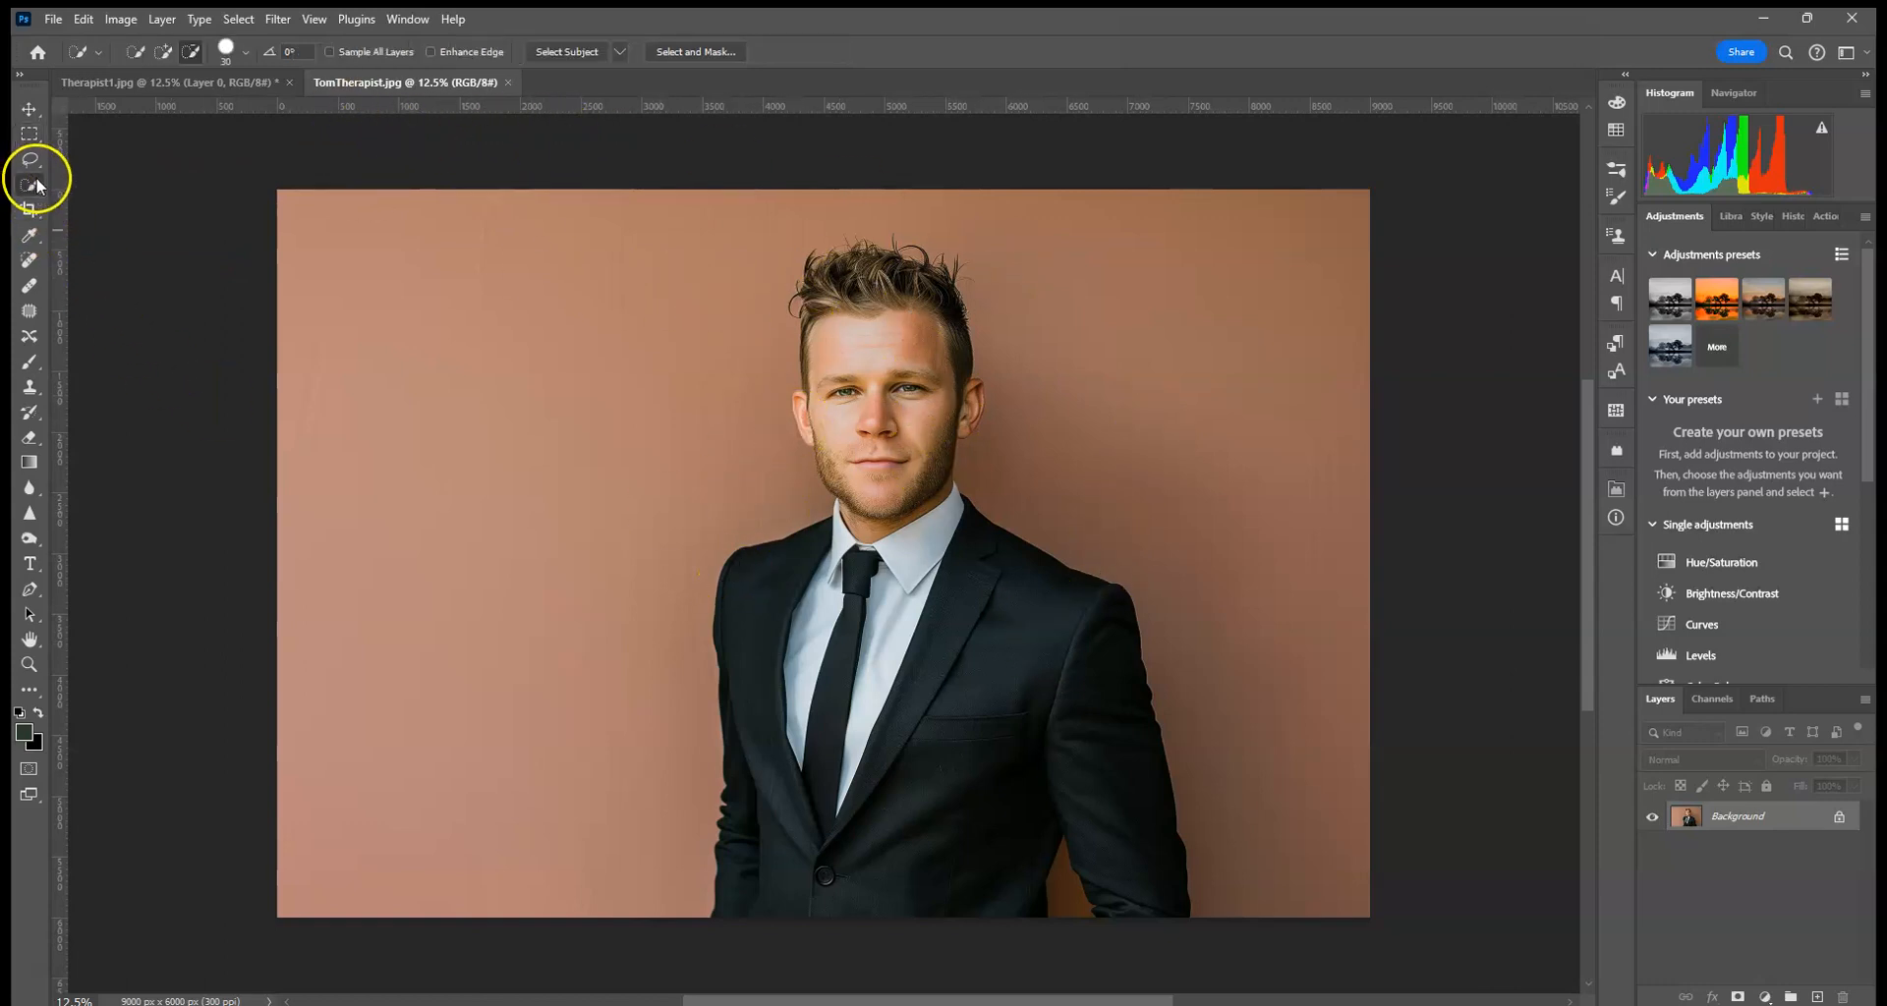
{"action": "left_click", "coordinate": [568, 54]}
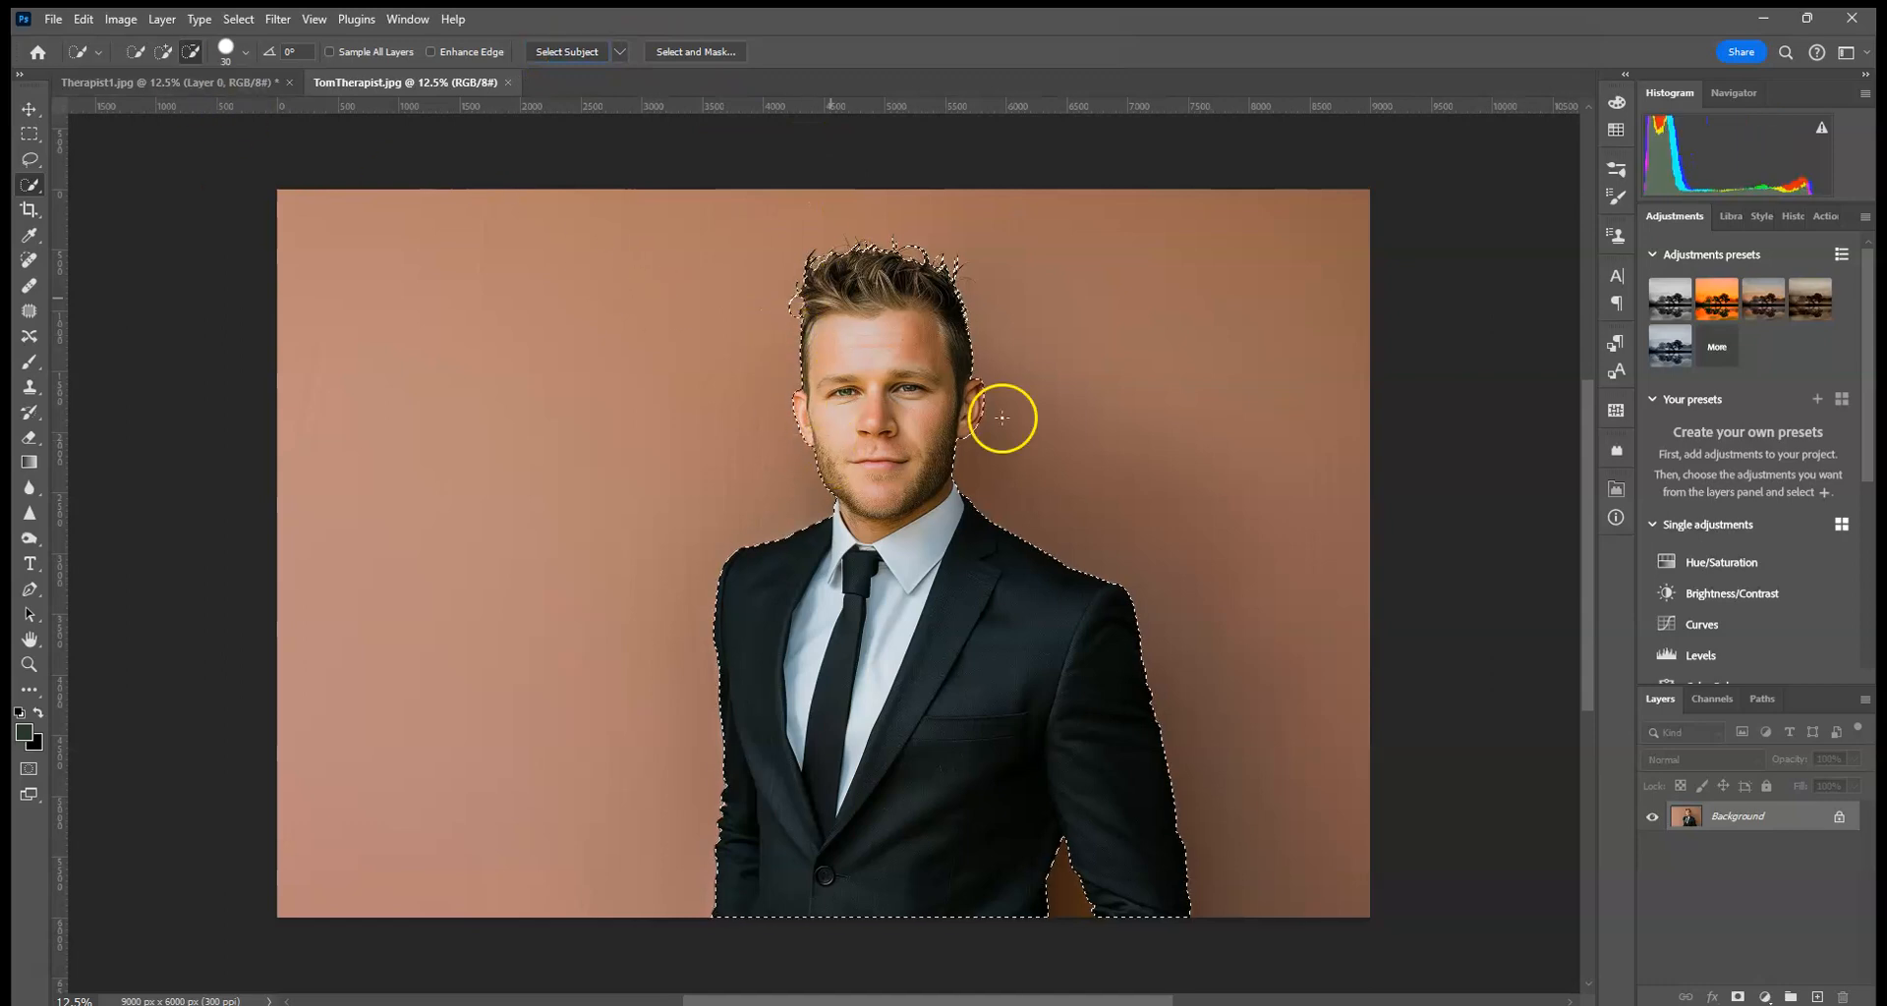
Copy the selected man and paste him into the Therapist1.jpg office image
{"action": "left_click", "coordinate": [83, 19]}
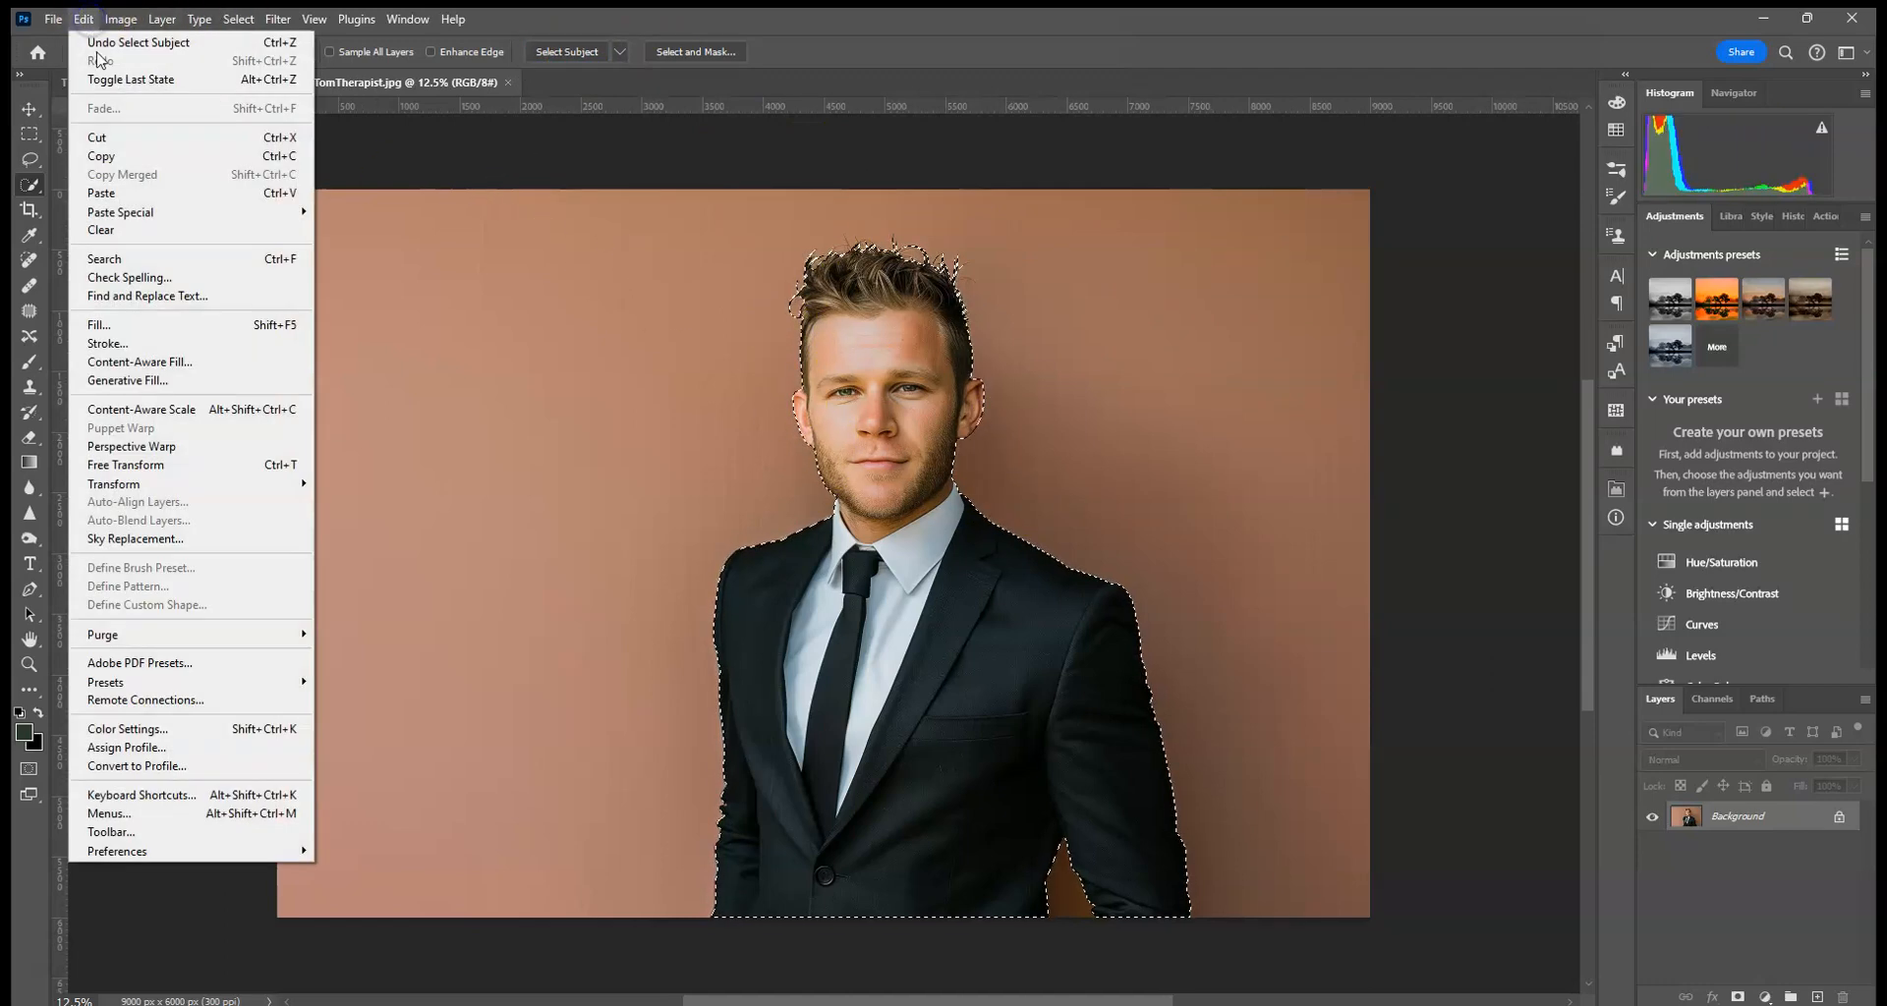
{"action": "left_click", "coordinate": [101, 156]}
{"action": "left_click", "coordinate": [169, 84]}
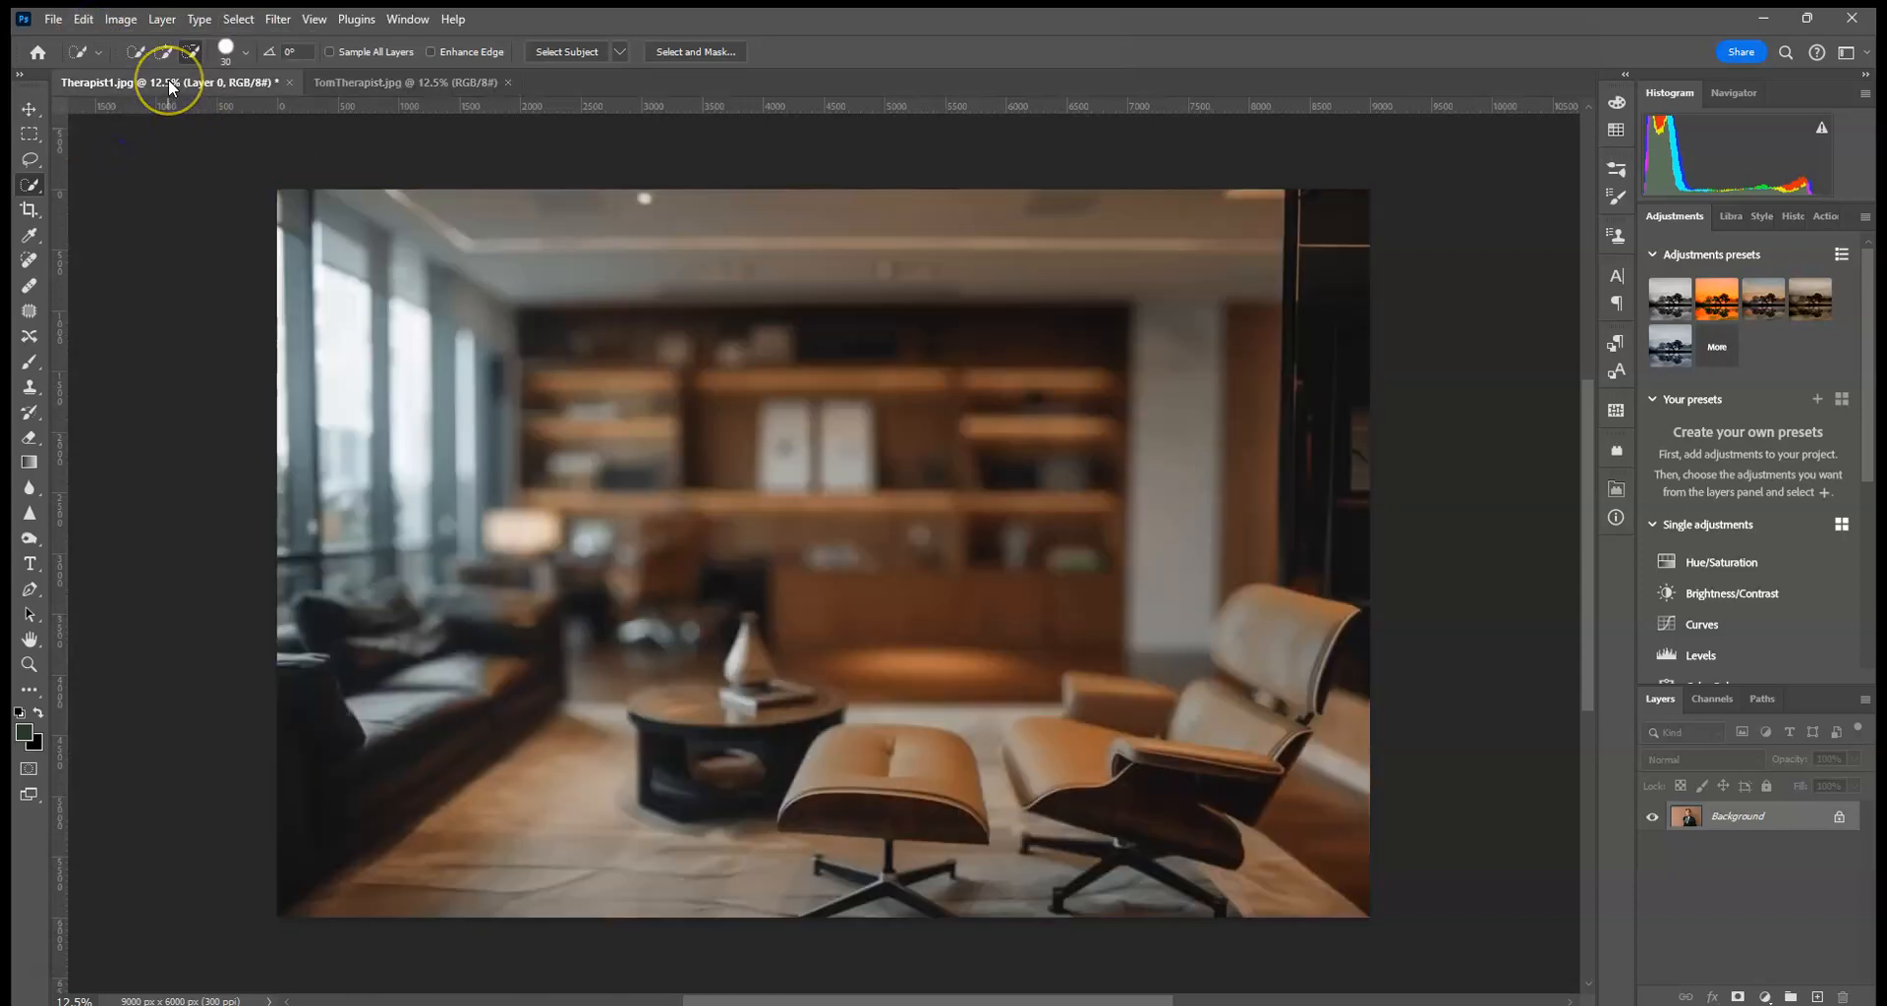
{"action": "left_click", "coordinate": [84, 20]}
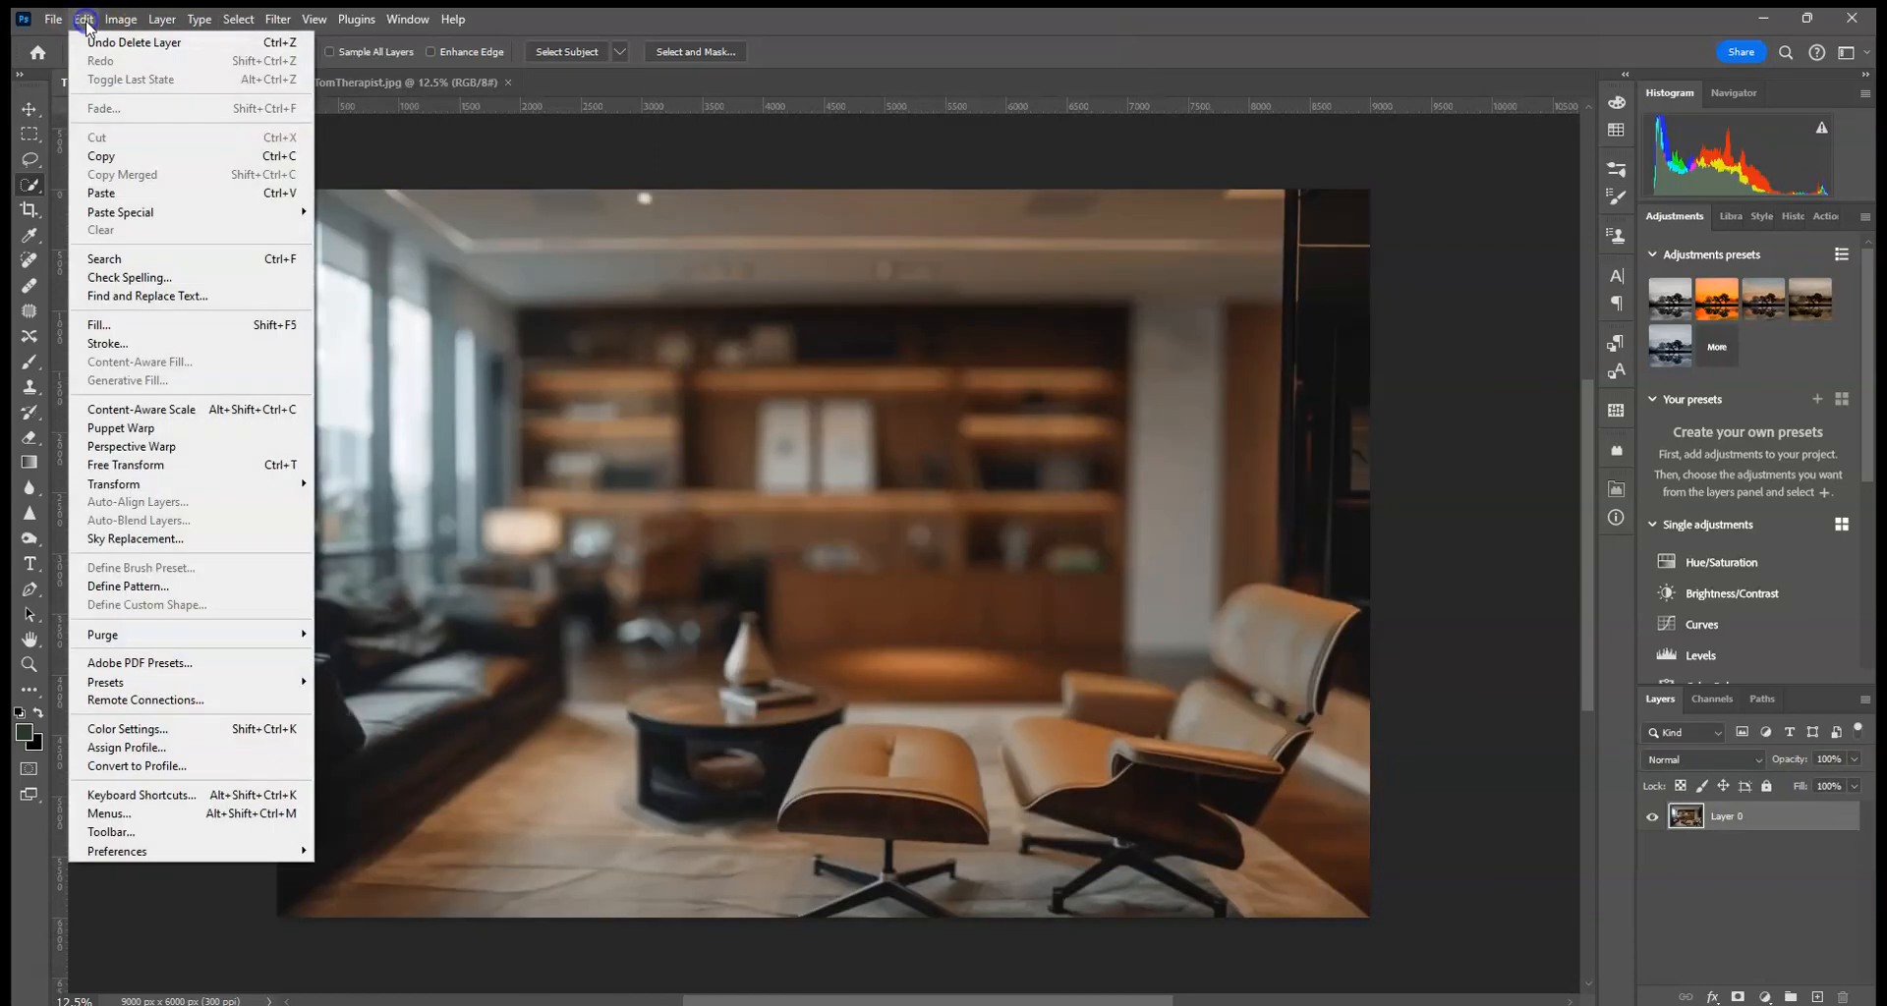
{"action": "left_click", "coordinate": [108, 193]}
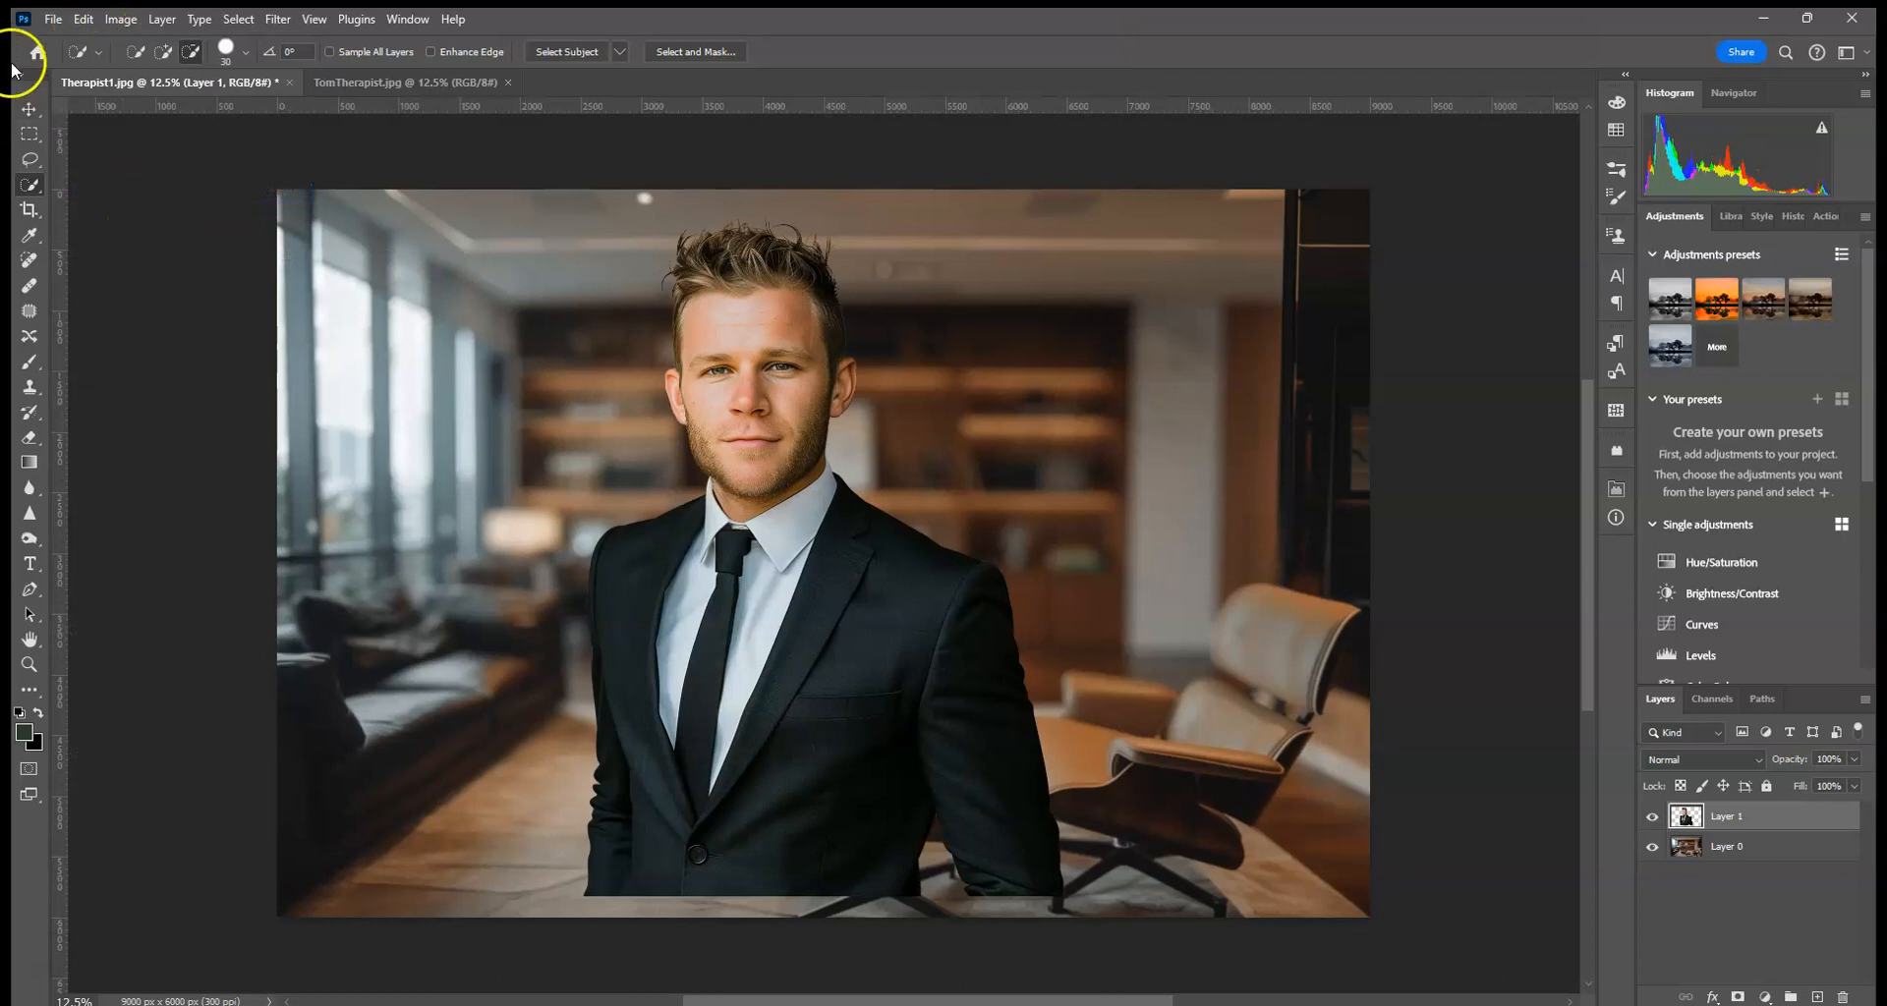
Free-transform the pasted man, scaling him down slightly and placing him near the centre with his cut-off base on the image's lower edge
{"action": "key", "text": "ctrl+t"}
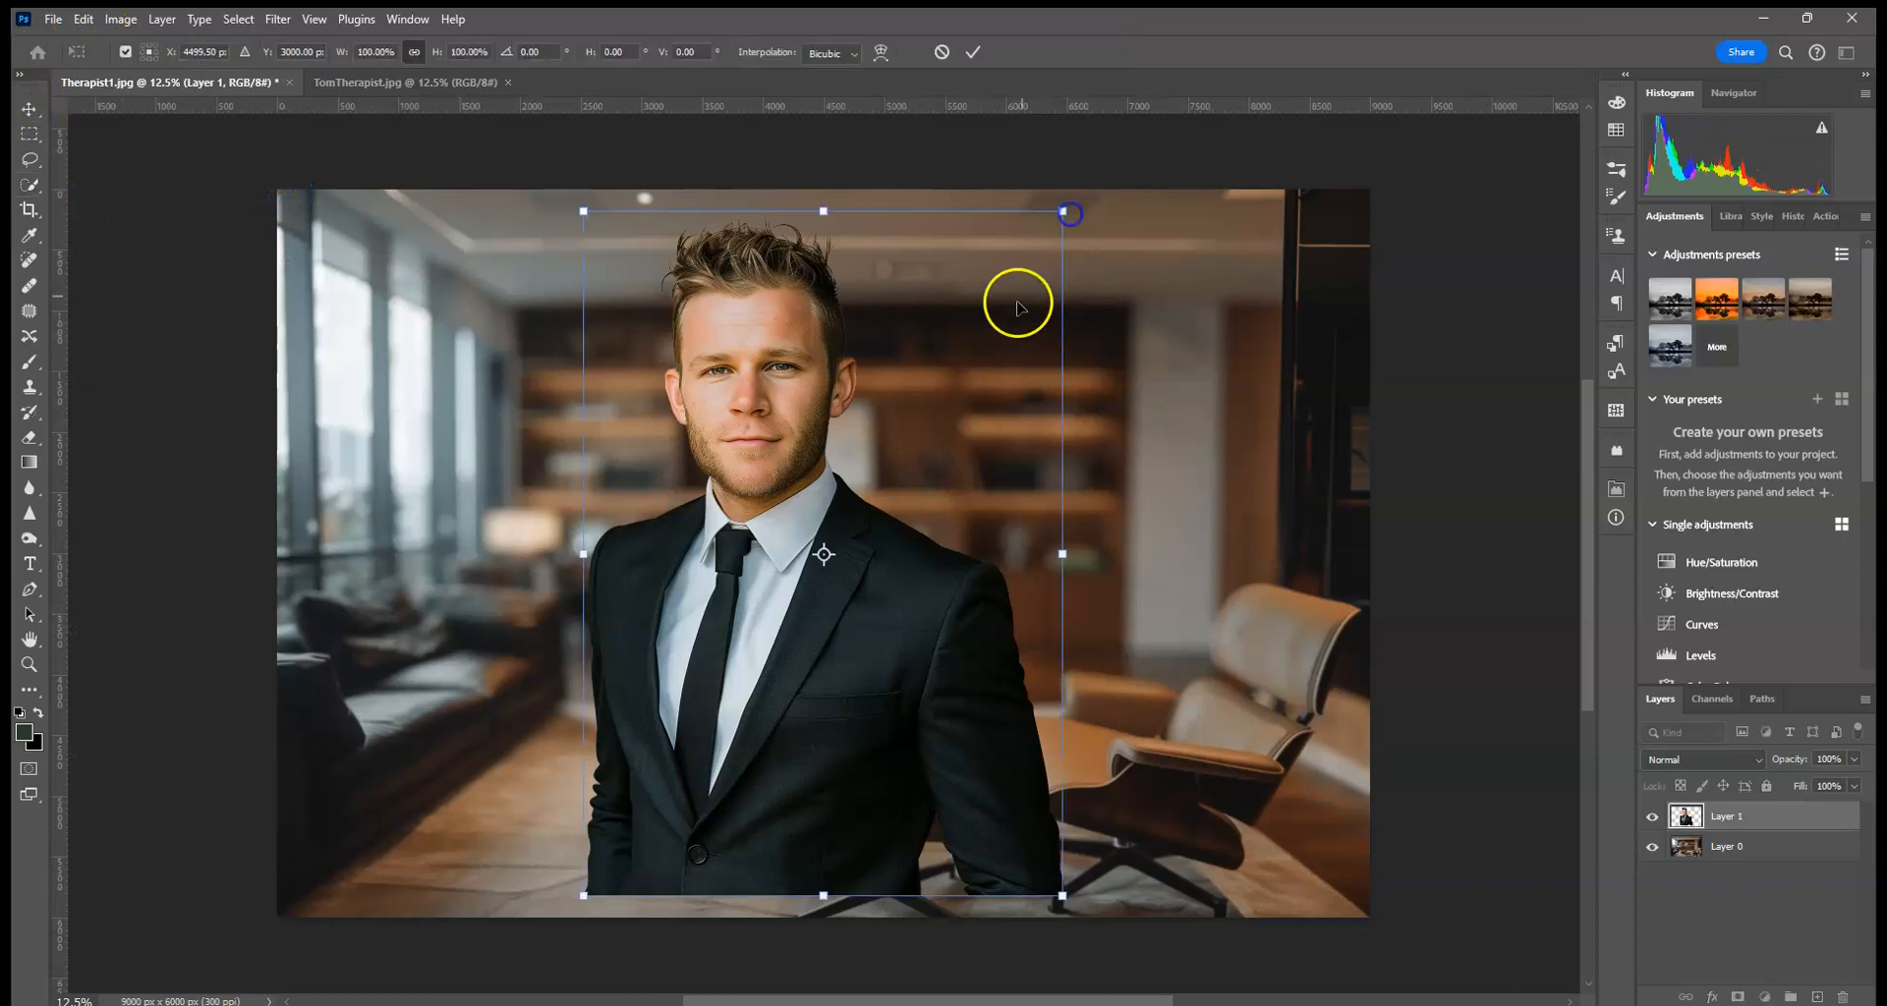
{"action": "left_click_drag", "start_coordinate": [966, 326], "coordinate": [1016, 348]}
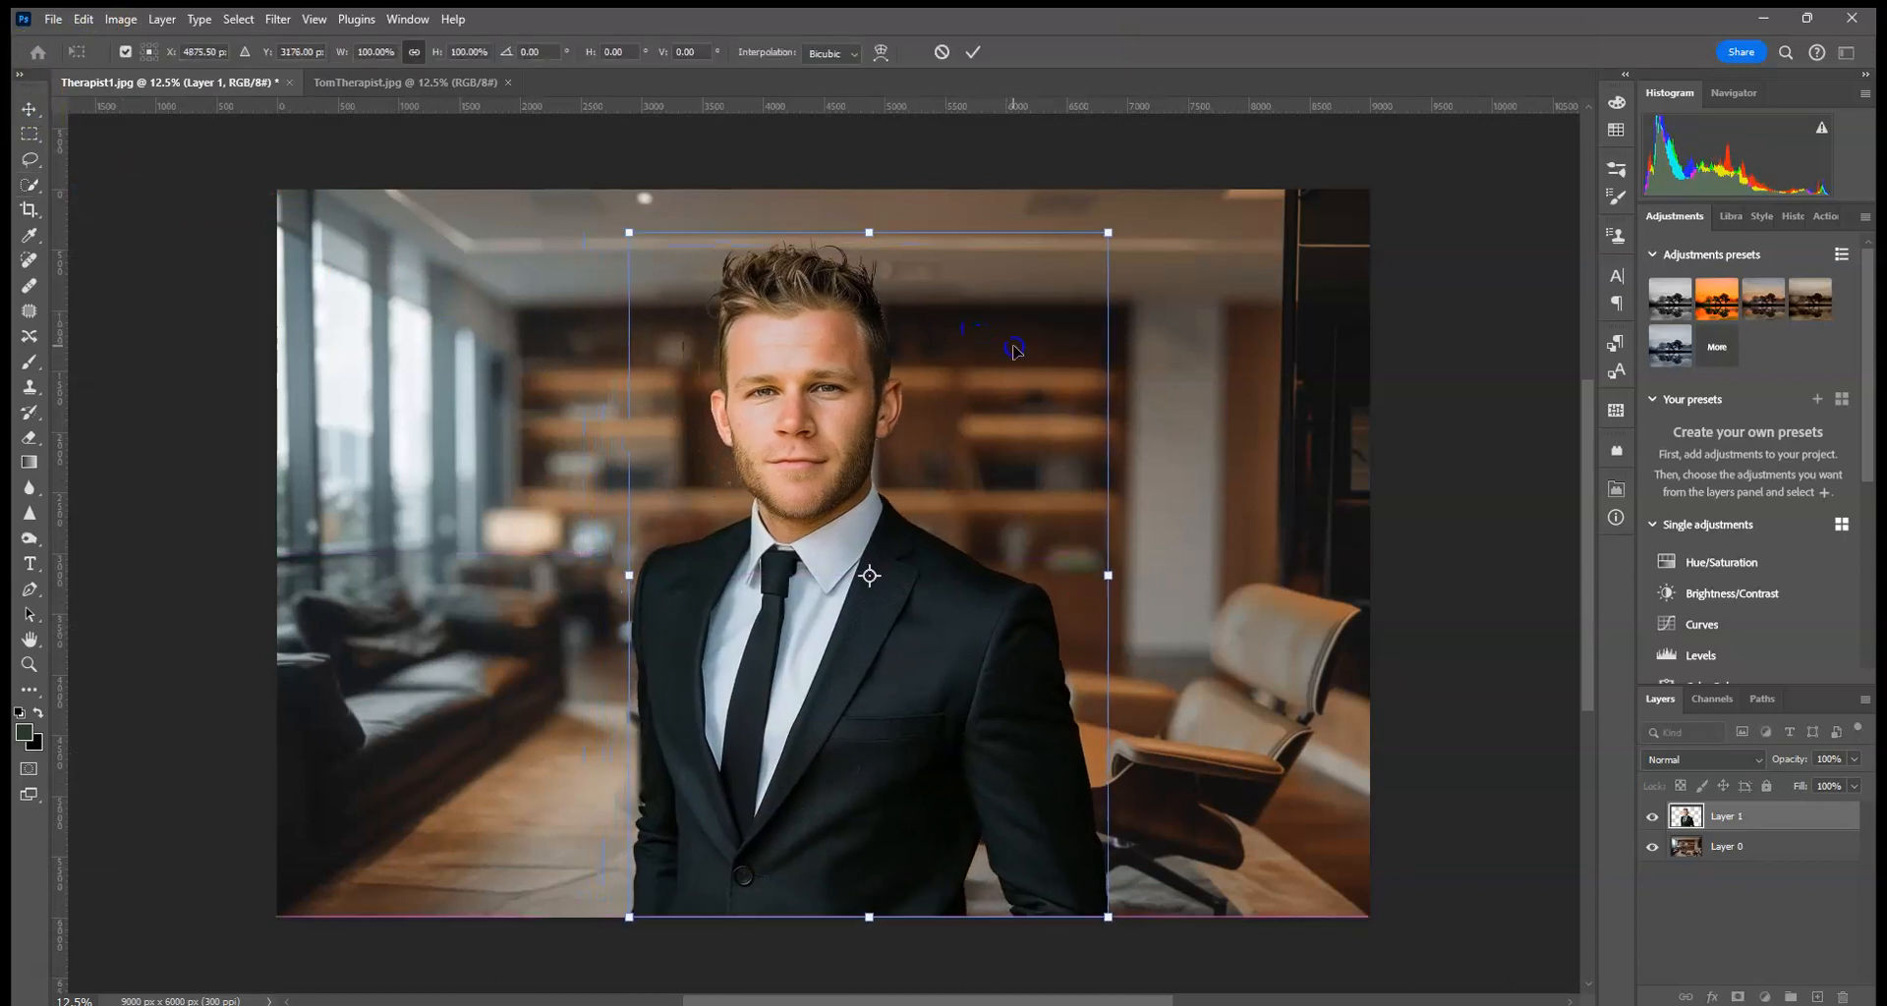
{"action": "left_click_drag", "start_coordinate": [1107, 232], "coordinate": [1048, 314]}
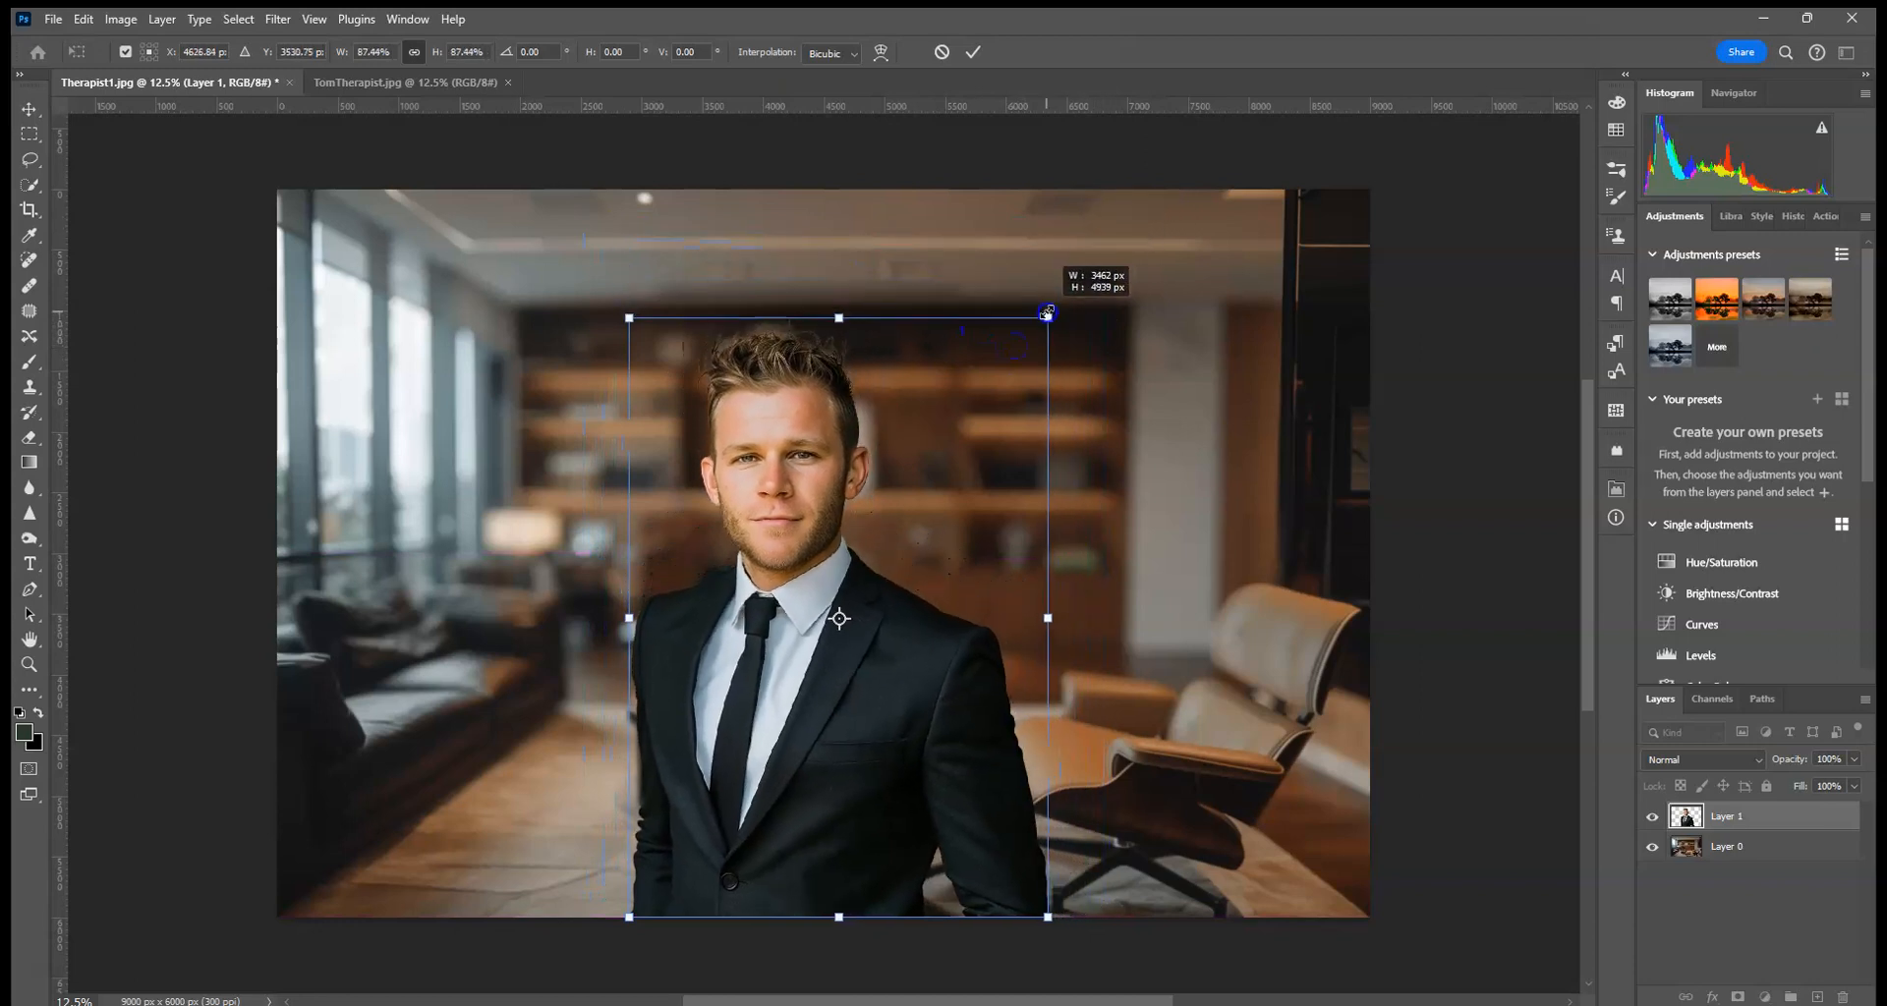
{"action": "mouse_move", "coordinate": [973, 405]}
{"action": "left_mouse_down"}
{"action": "mouse_move", "coordinate": [1030, 421]}
{"action": "mouse_move", "coordinate": [1004, 397]}
{"action": "left_mouse_up"}
{"action": "left_click_drag", "start_coordinate": [1078, 310], "coordinate": [1101, 278]}
{"action": "left_click", "coordinate": [972, 52]}
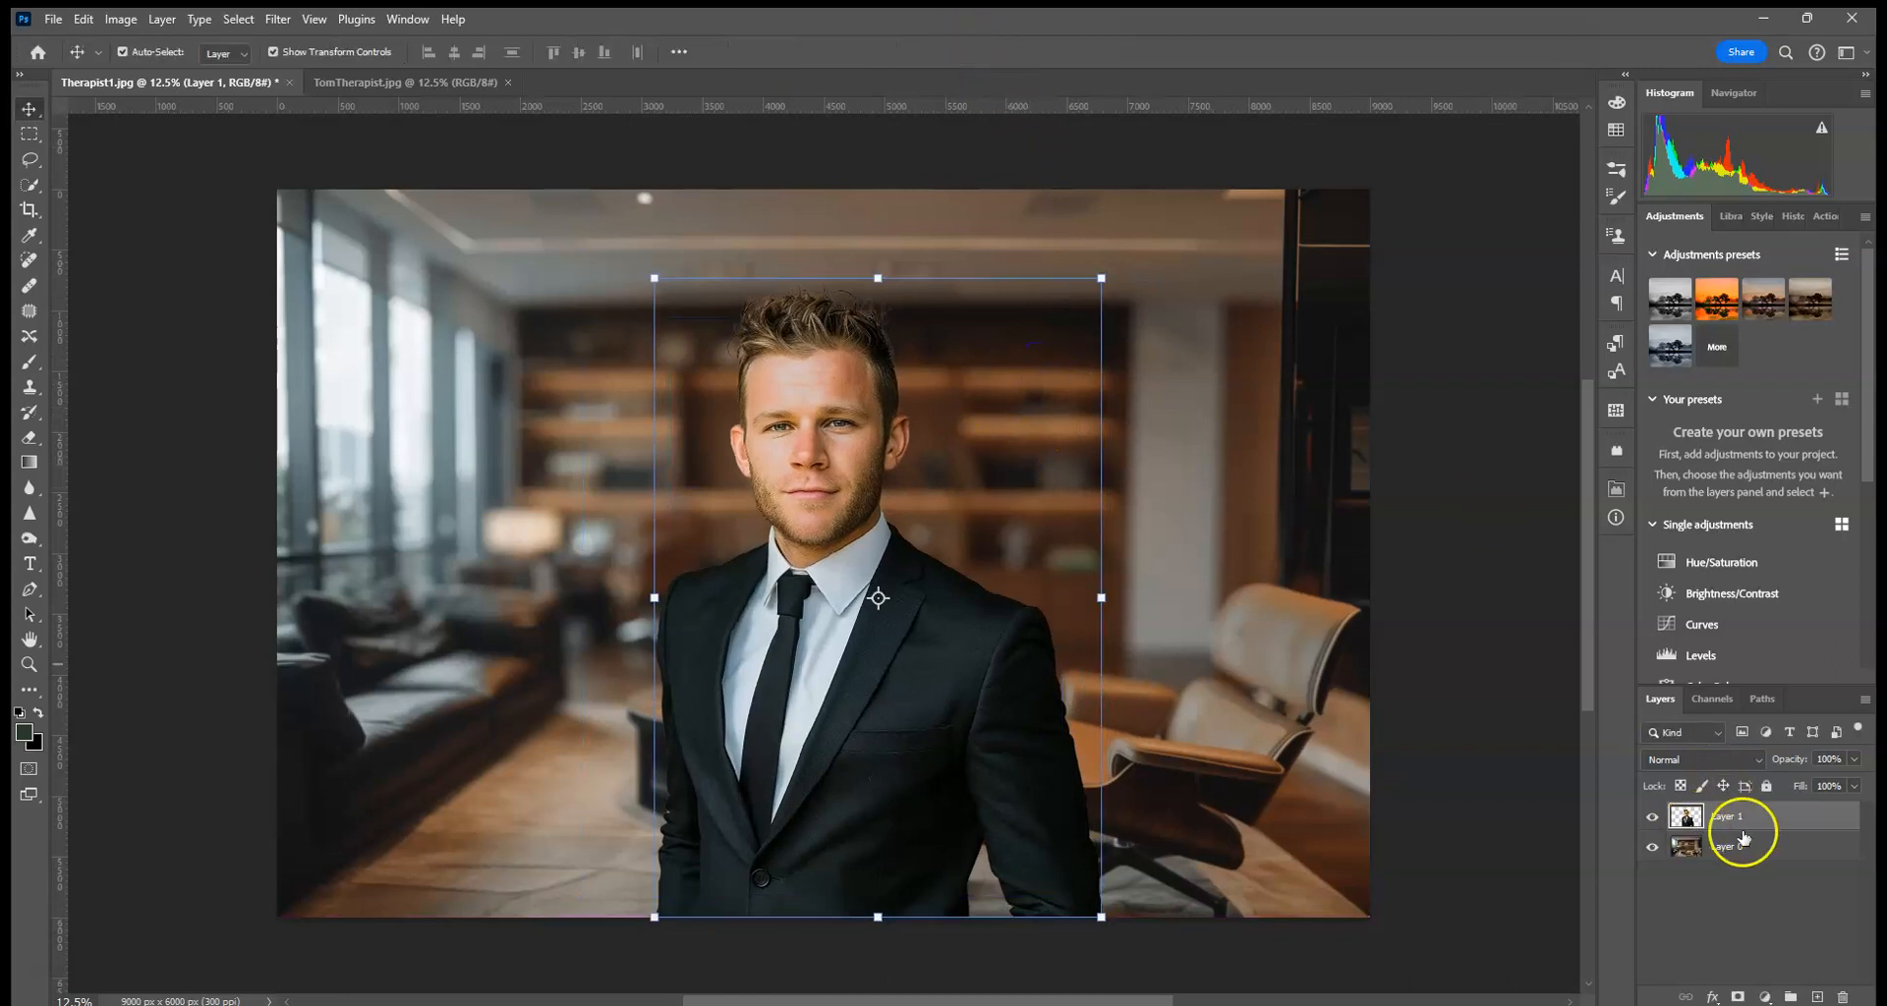
Review the document's earlier history states back to Make Layer, and return to the latest Free Transform state
{"action": "left_click", "coordinate": [1792, 218]}
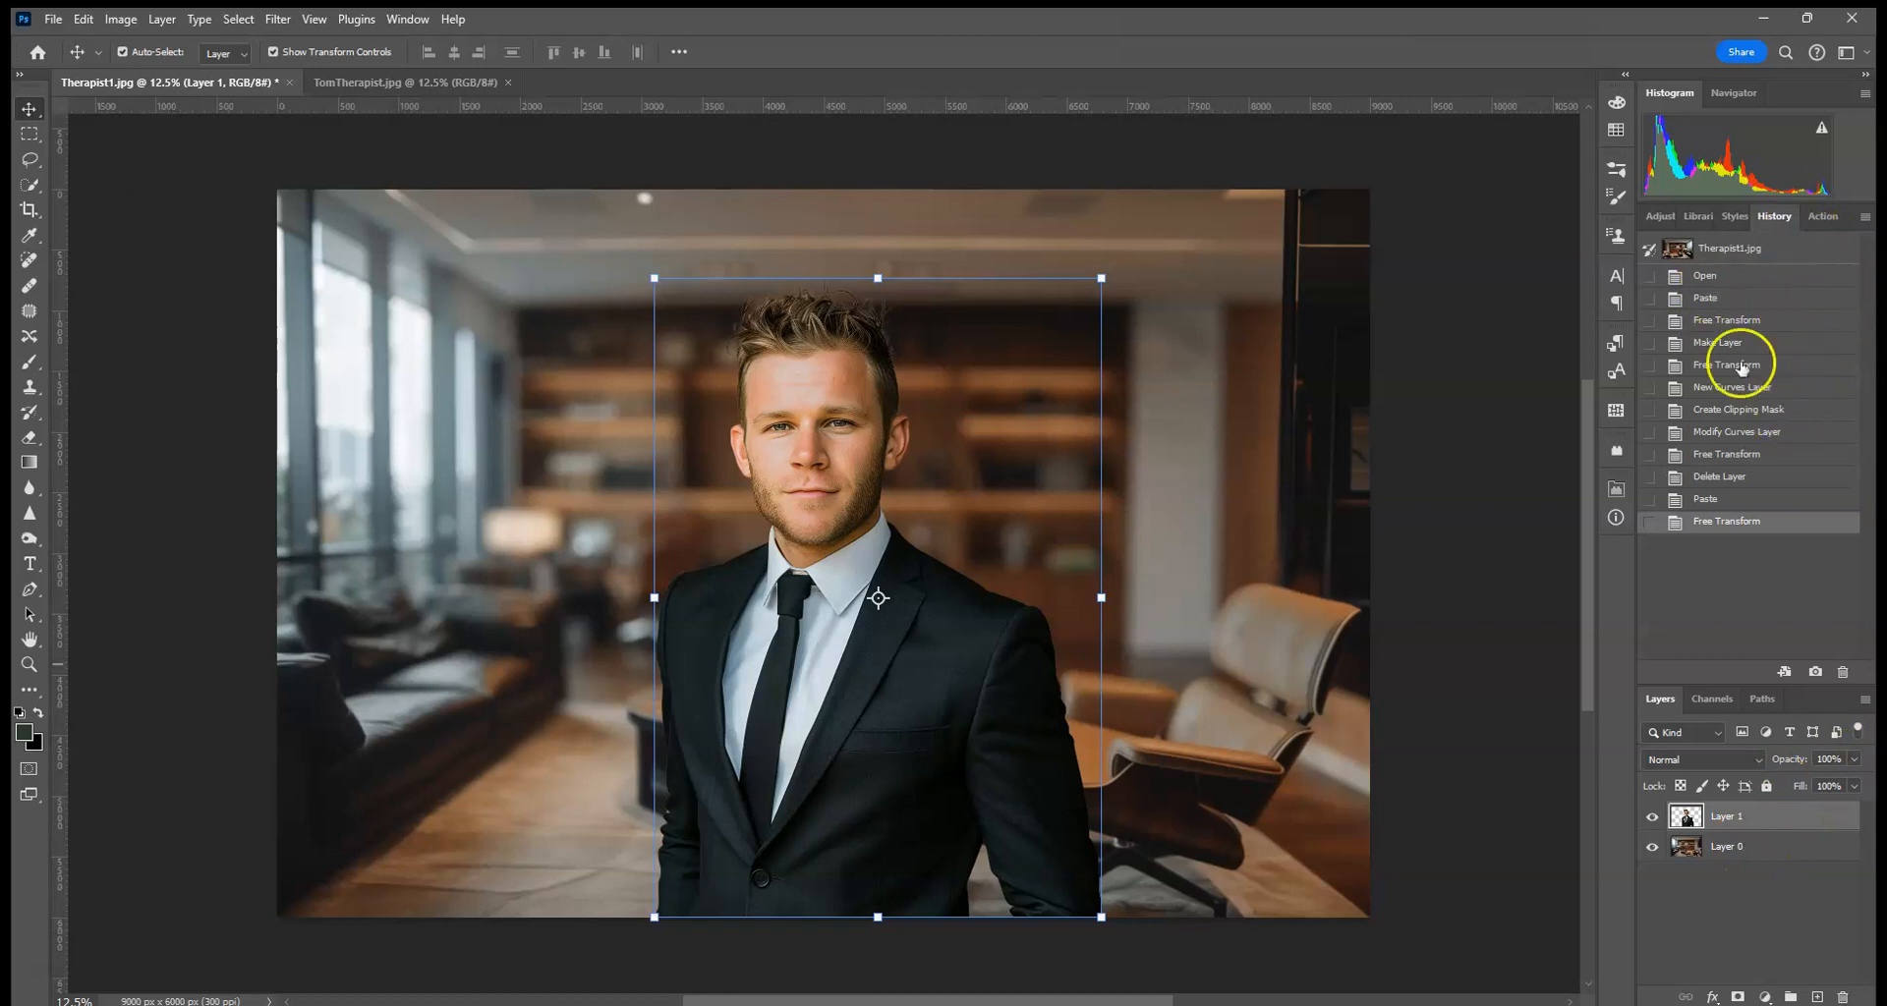
{"action": "left_click", "coordinate": [1761, 478]}
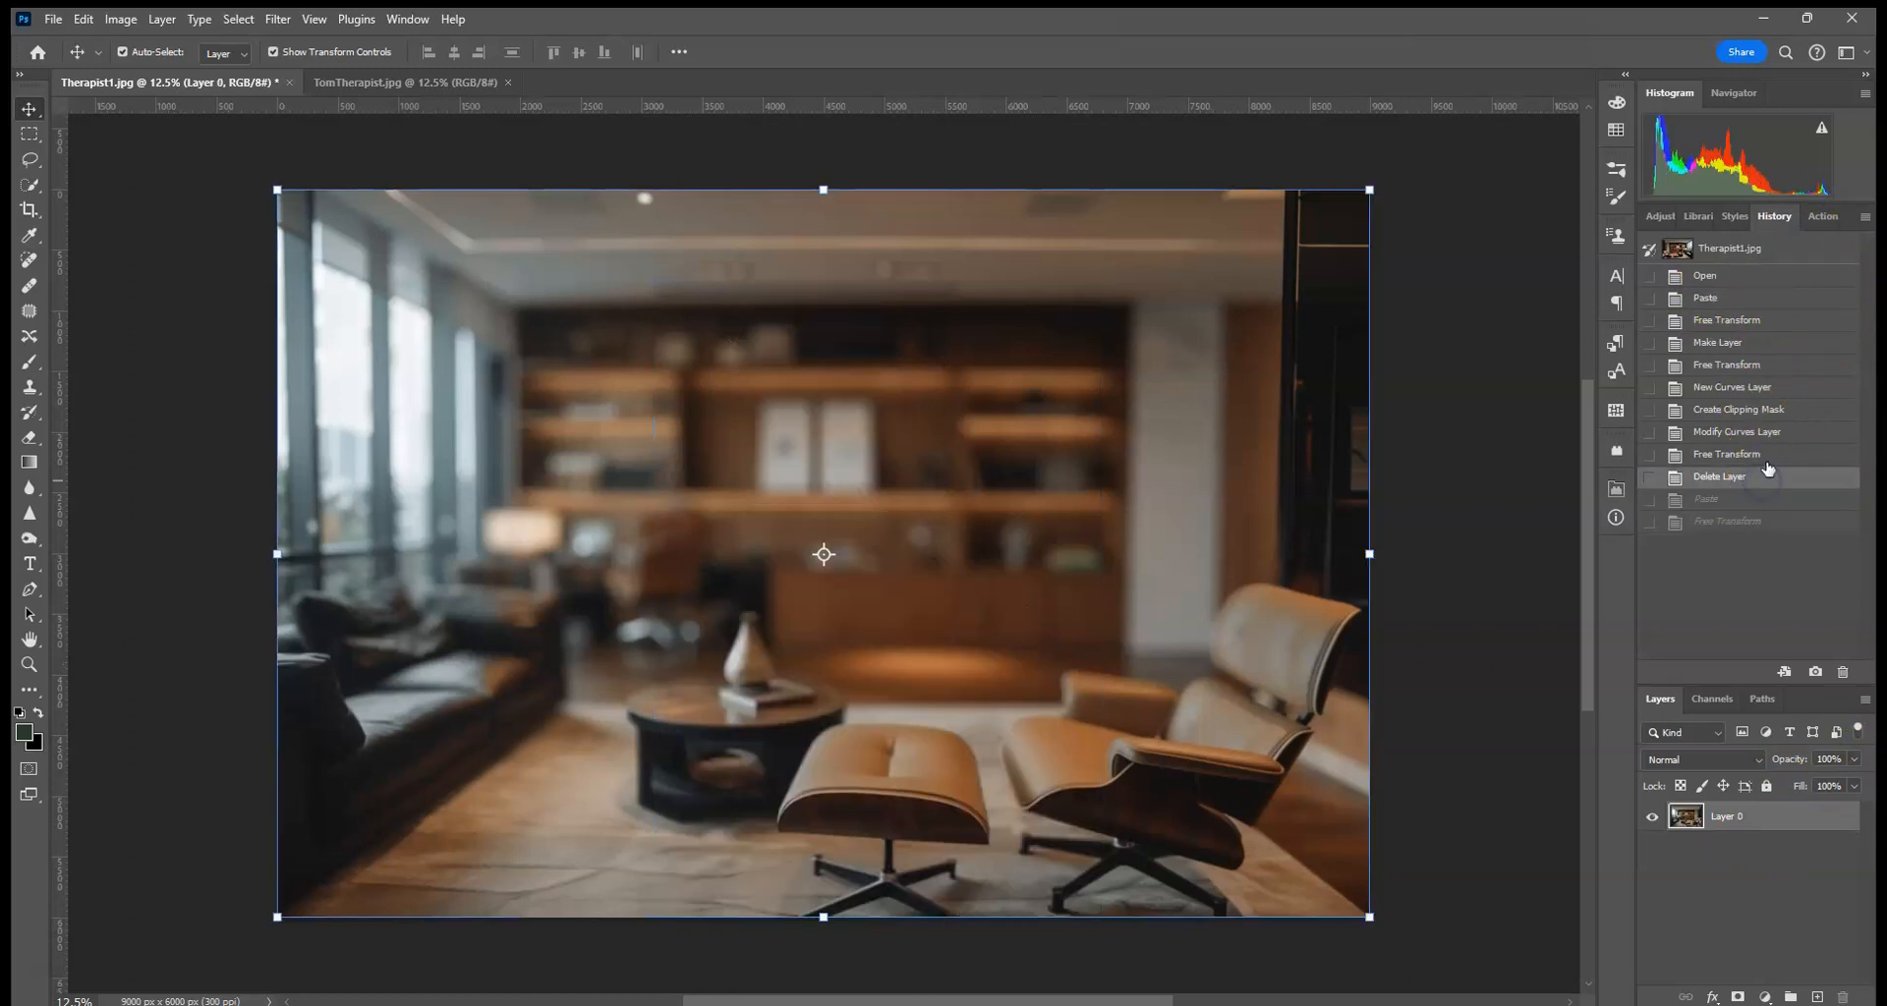
{"action": "left_click", "coordinate": [1768, 456]}
{"action": "left_click", "coordinate": [1776, 437]}
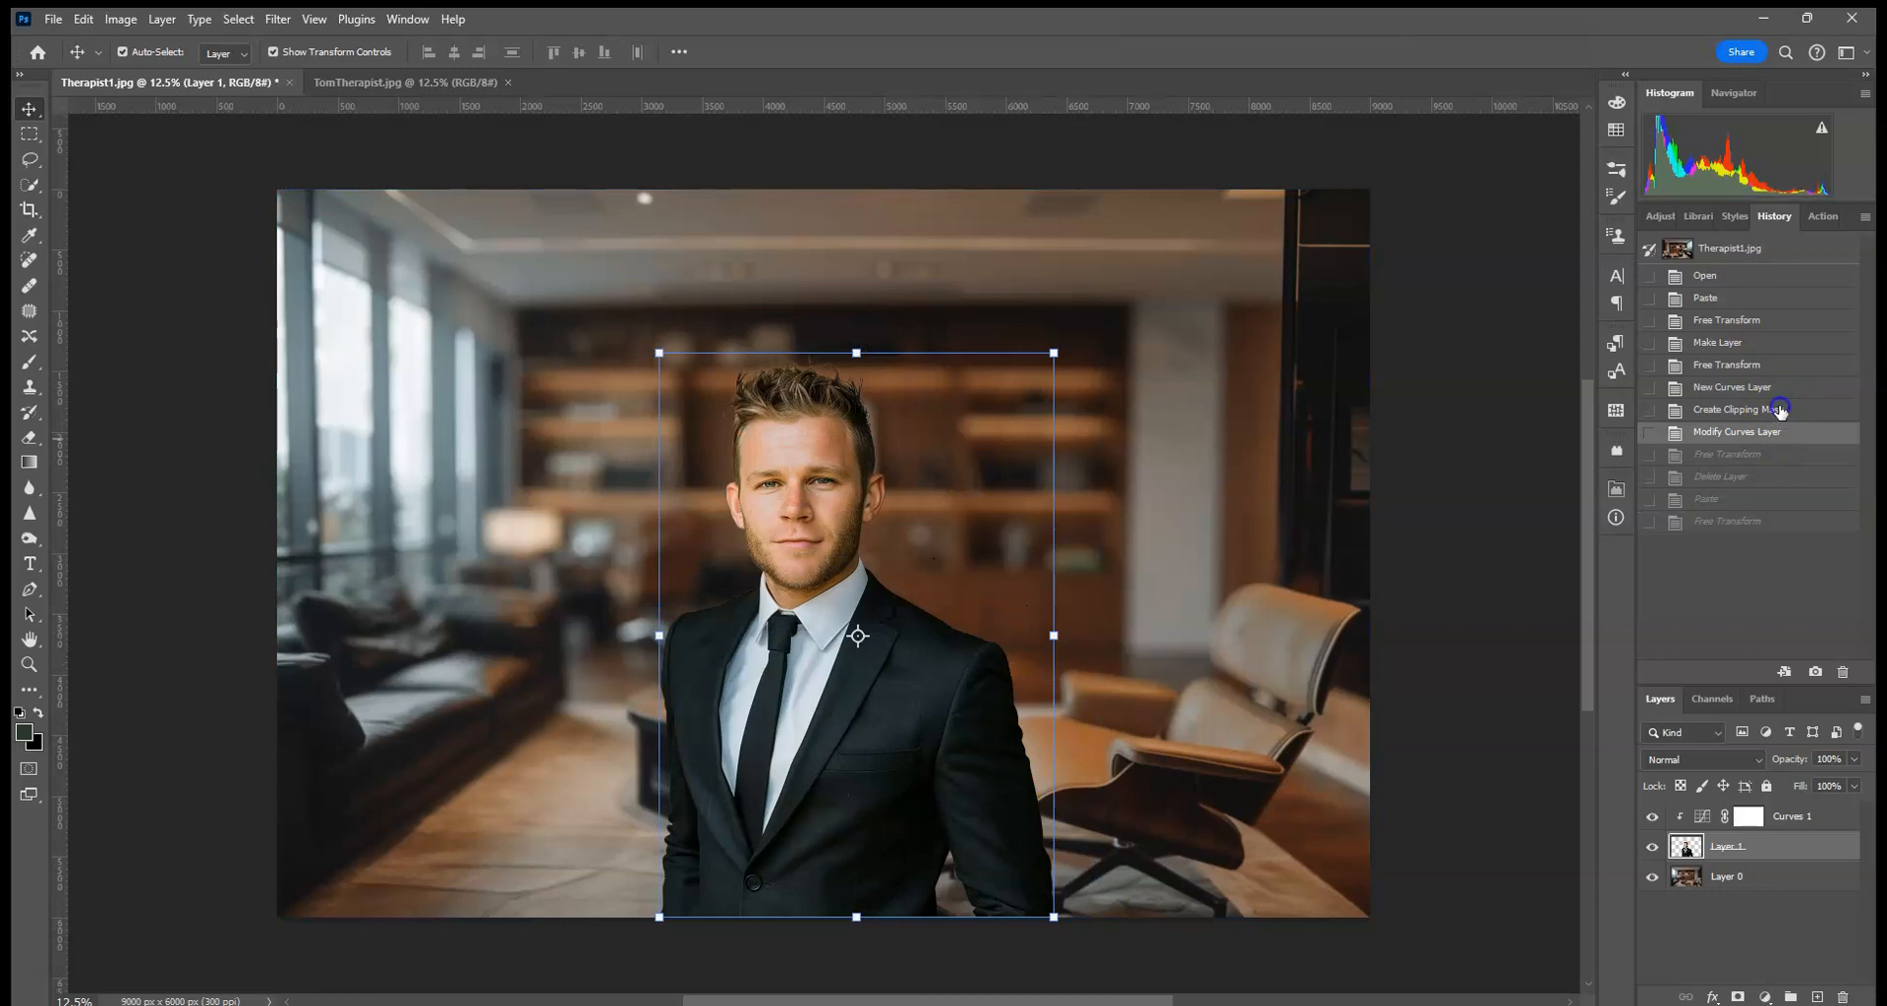
{"action": "left_click", "coordinate": [1780, 411]}
{"action": "left_click", "coordinate": [1794, 343]}
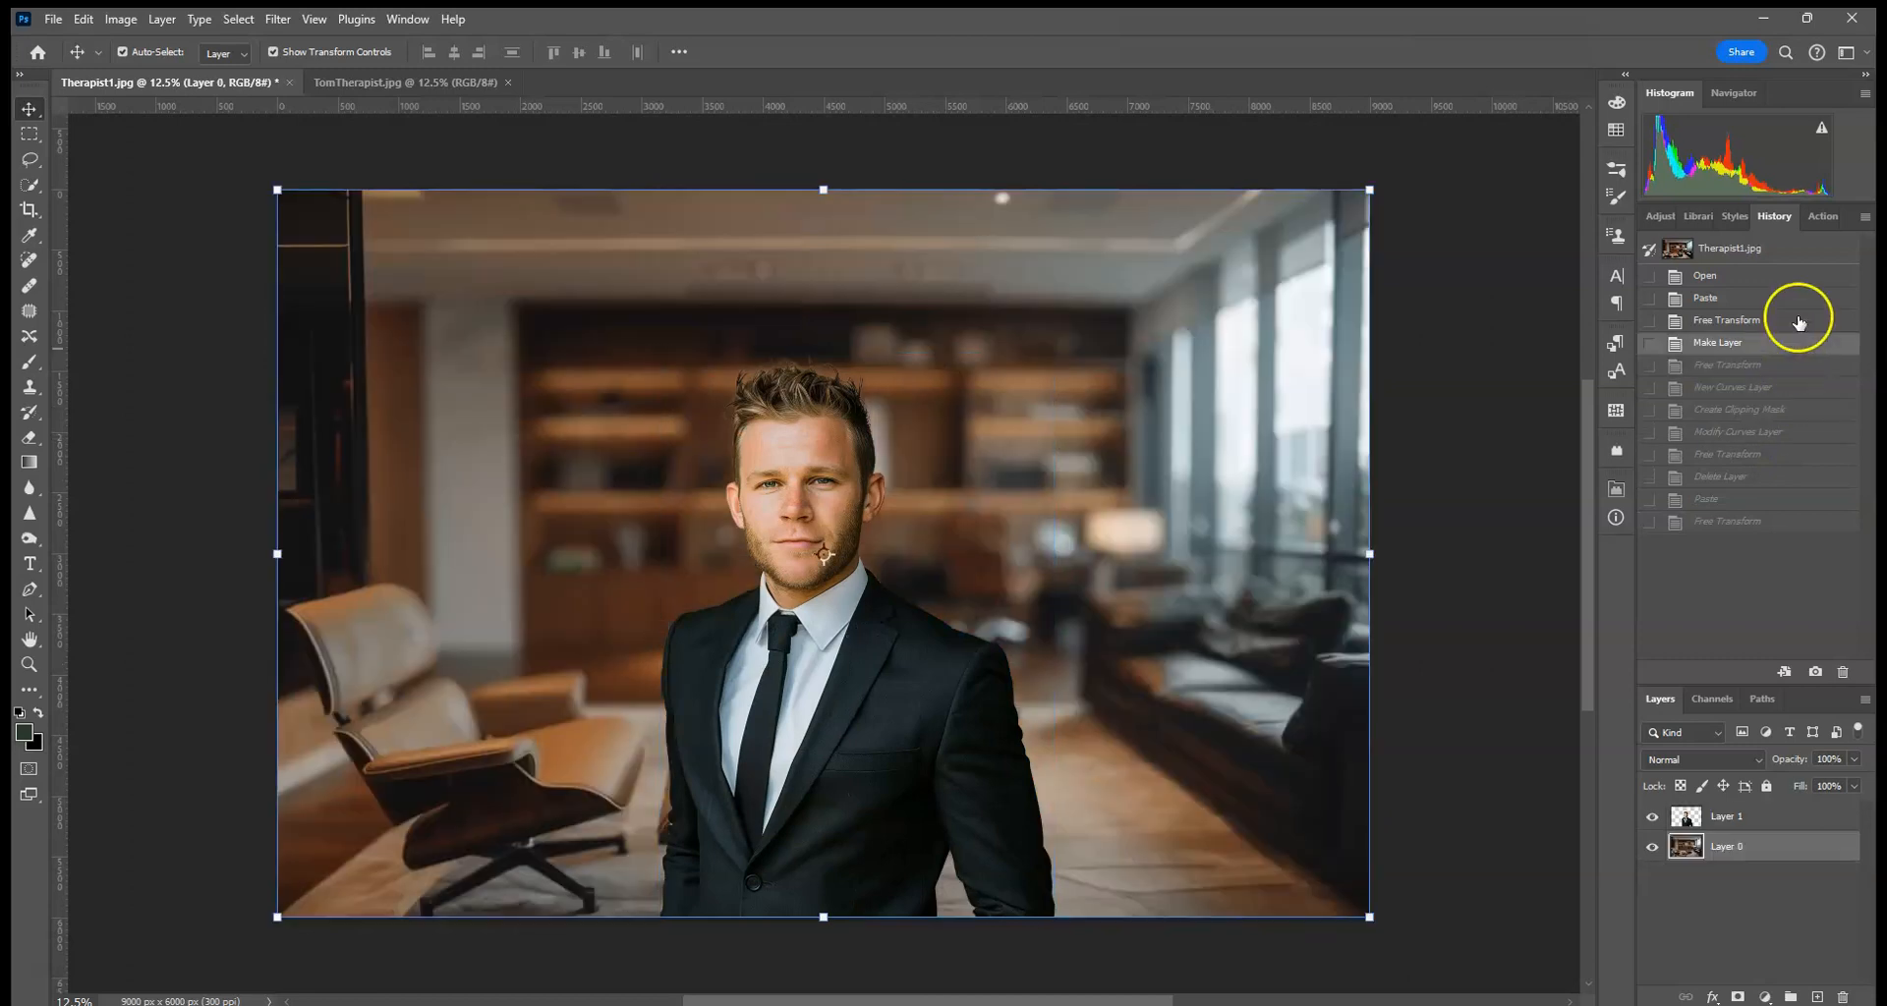
{"action": "left_click", "coordinate": [1730, 523]}
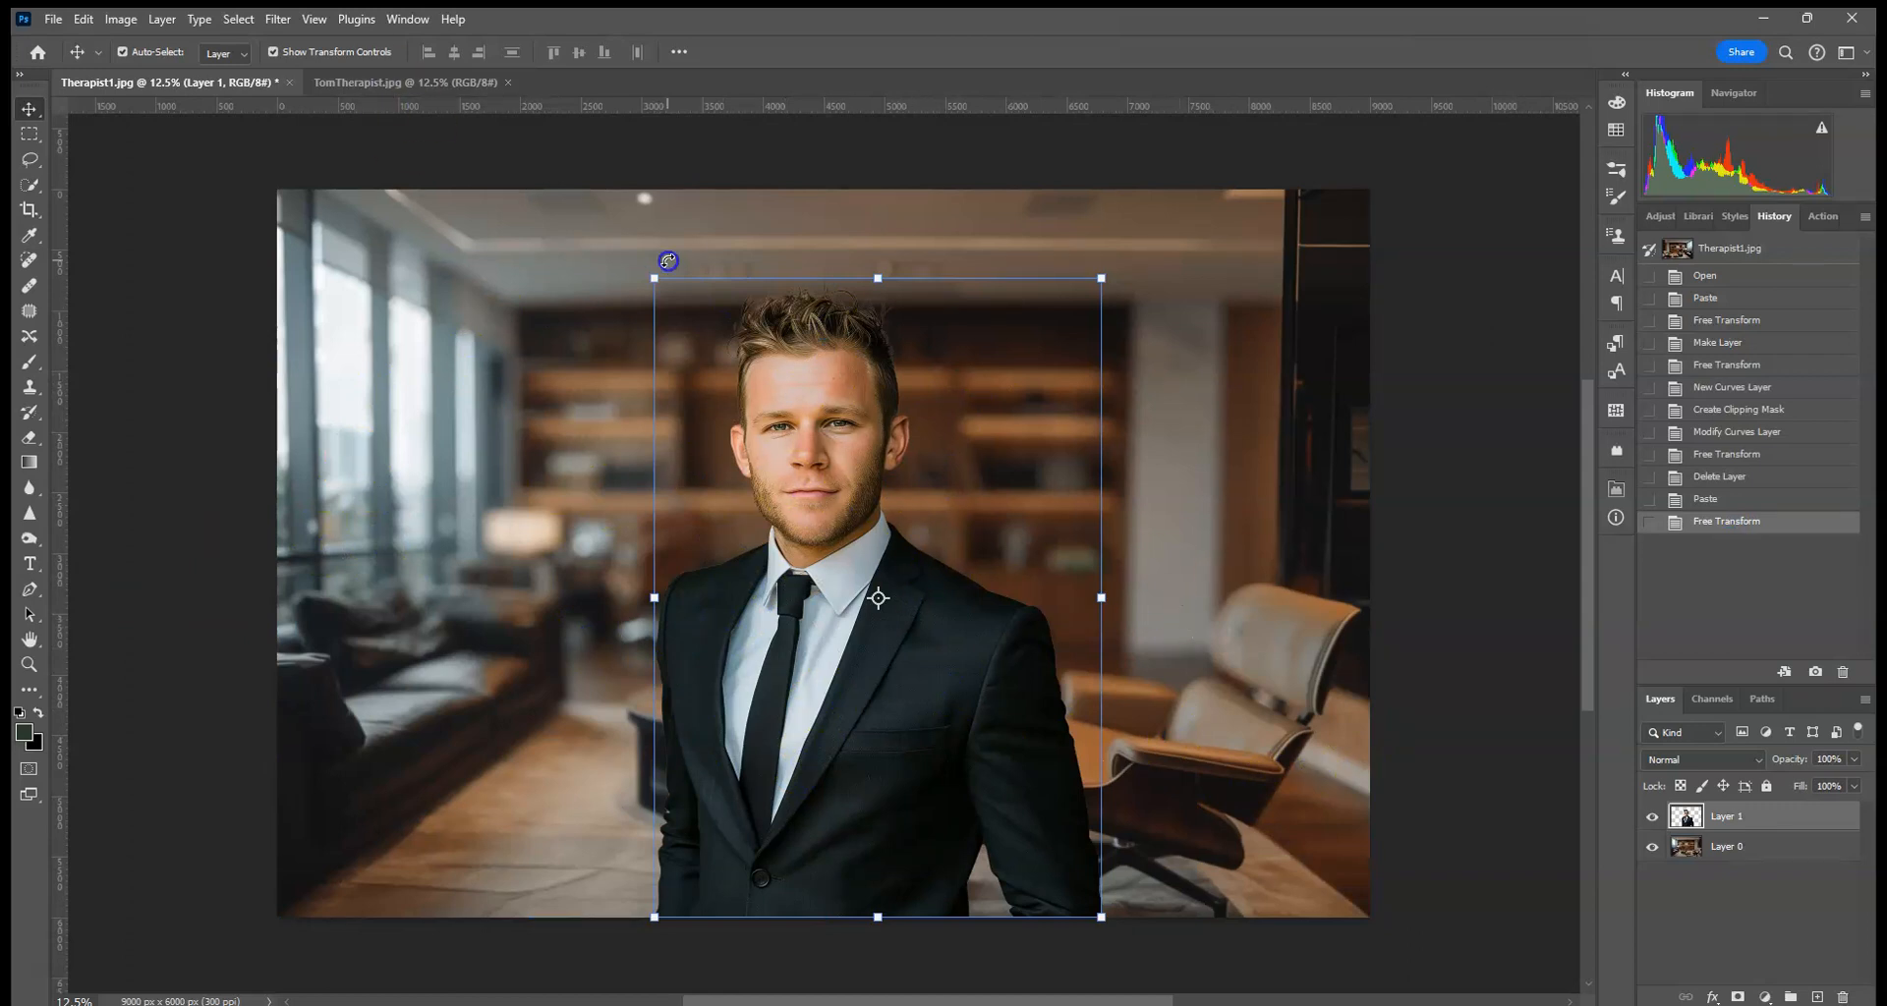
Try different proportional sizes for the man and shift him slightly left, keeping him large in the foreground with his base on the lower edge
{"action": "left_click_drag", "start_coordinate": [657, 272], "coordinate": [669, 287]}
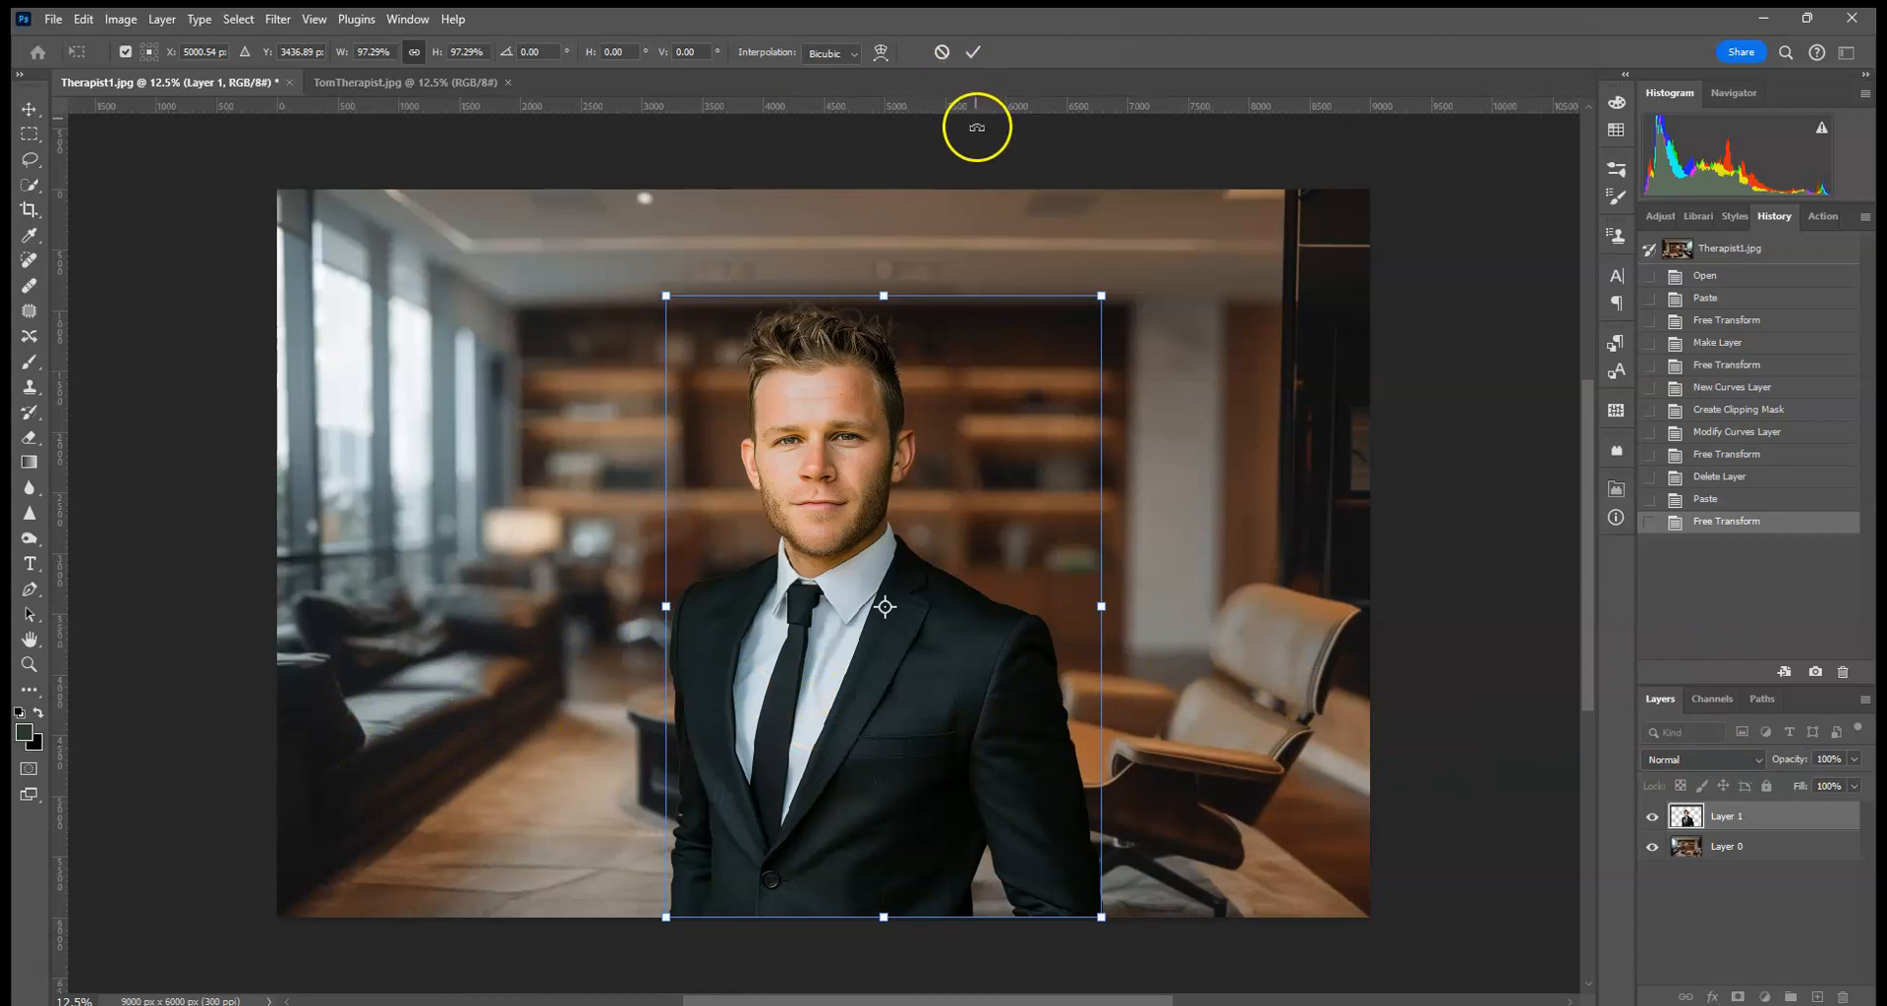
{"action": "left_click_drag", "start_coordinate": [1102, 296], "coordinate": [980, 463]}
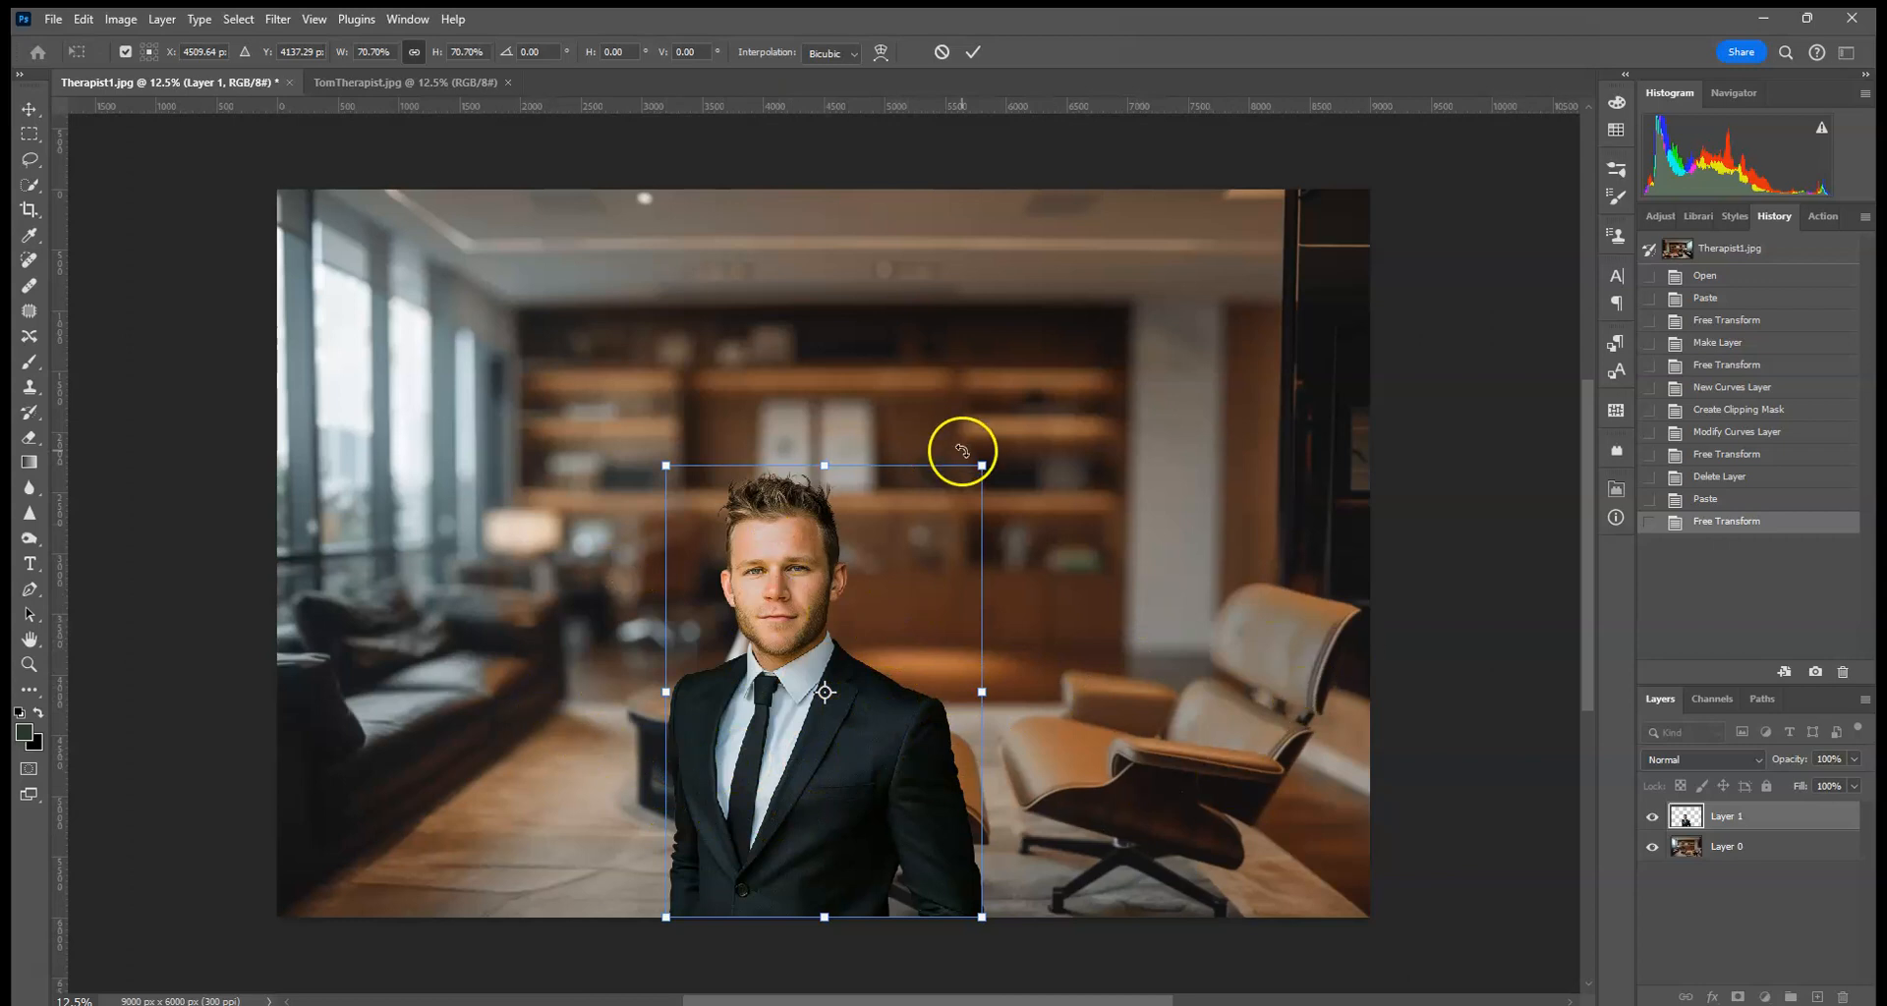
{"action": "left_click_drag", "start_coordinate": [983, 464], "coordinate": [1129, 293]}
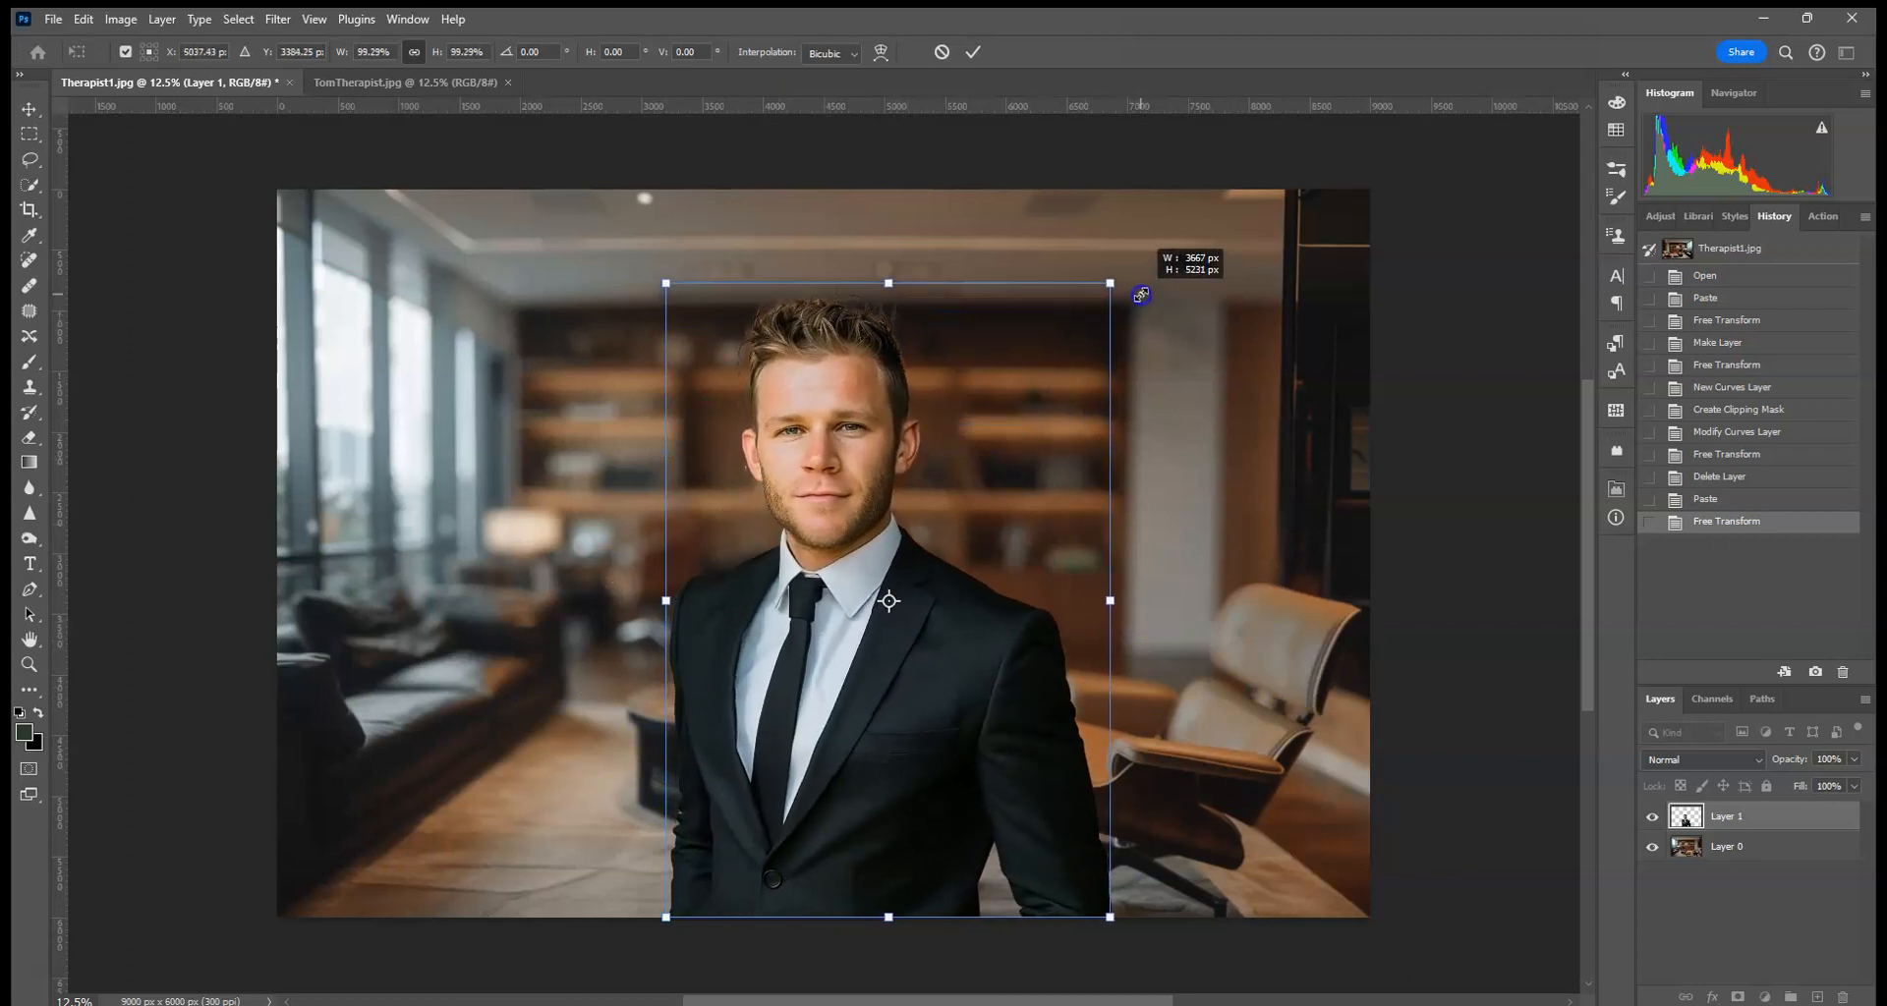
{"action": "left_click_drag", "start_coordinate": [1036, 415], "coordinate": [943, 418]}
{"action": "left_click_drag", "start_coordinate": [1084, 283], "coordinate": [1095, 272]}
{"action": "left_click_drag", "start_coordinate": [1028, 350], "coordinate": [1023, 351]}
{"action": "key", "text": "Return"}
Fine-tune the man's size to slightly smaller, apply the transform, and deselect his layer
{"action": "left_click_drag", "start_coordinate": [1089, 269], "coordinate": [1087, 267]}
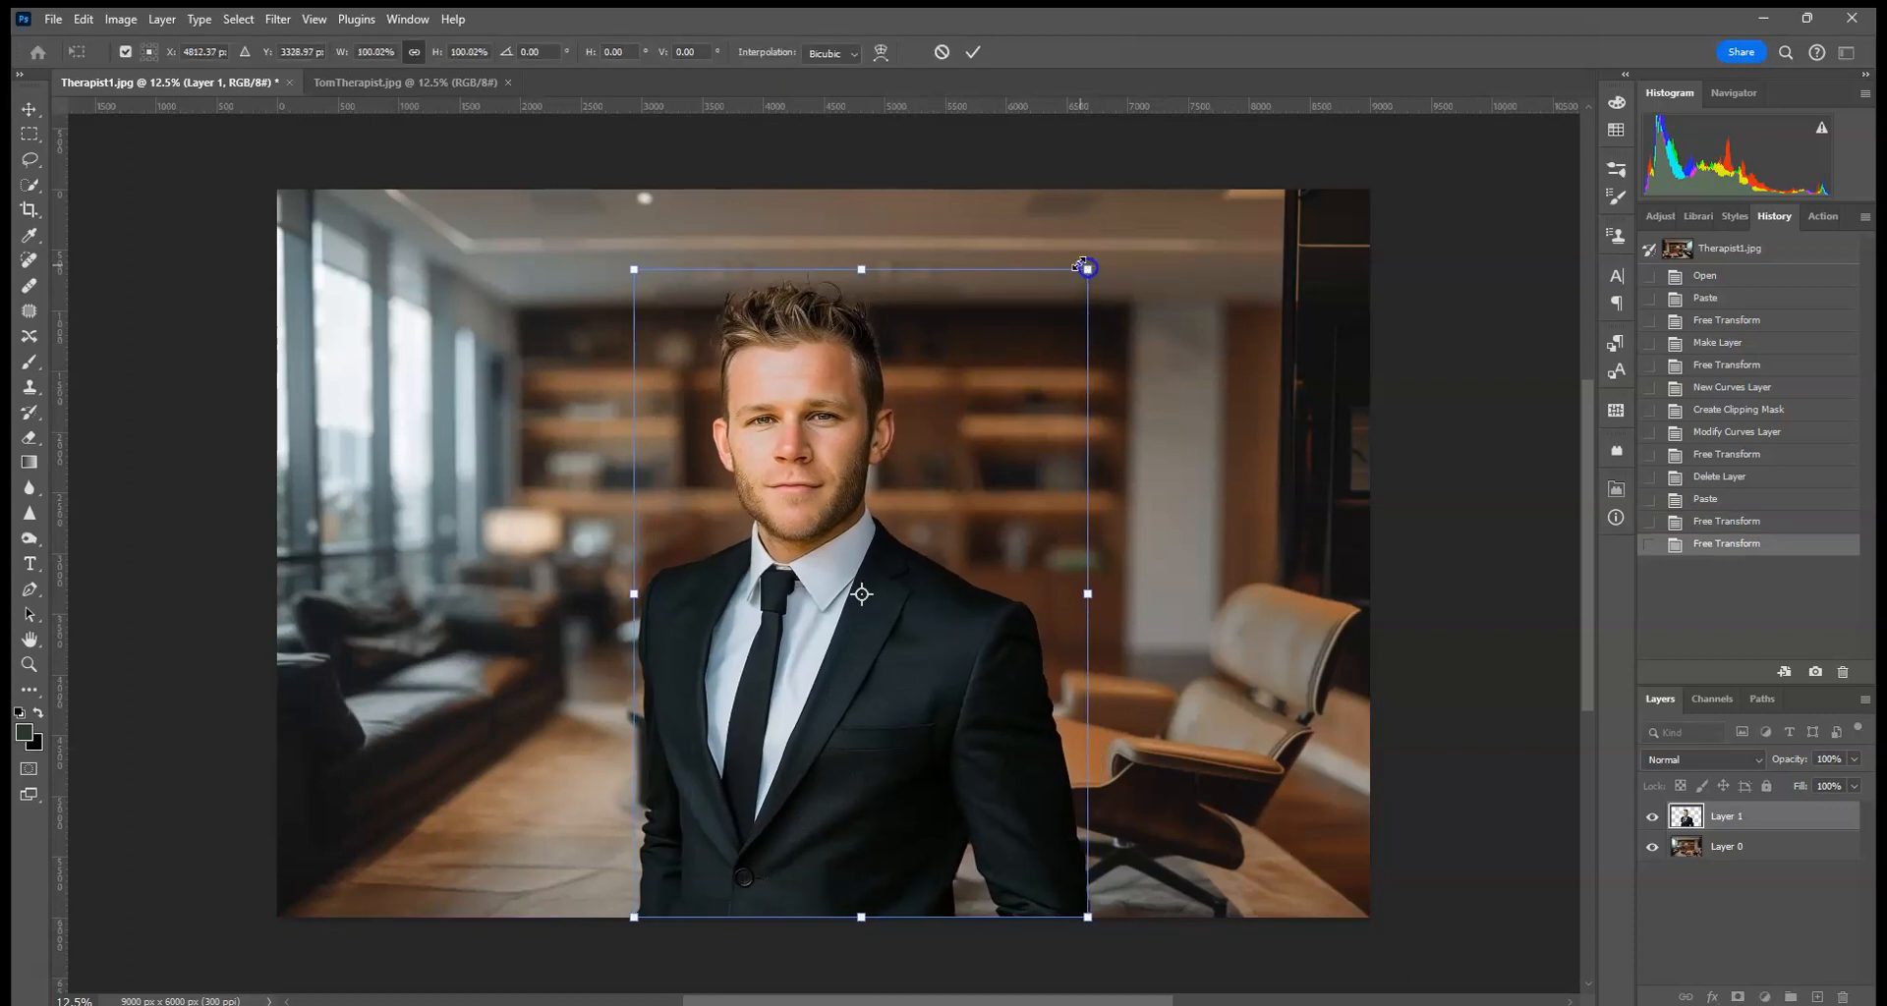
{"action": "left_click", "coordinate": [973, 52]}
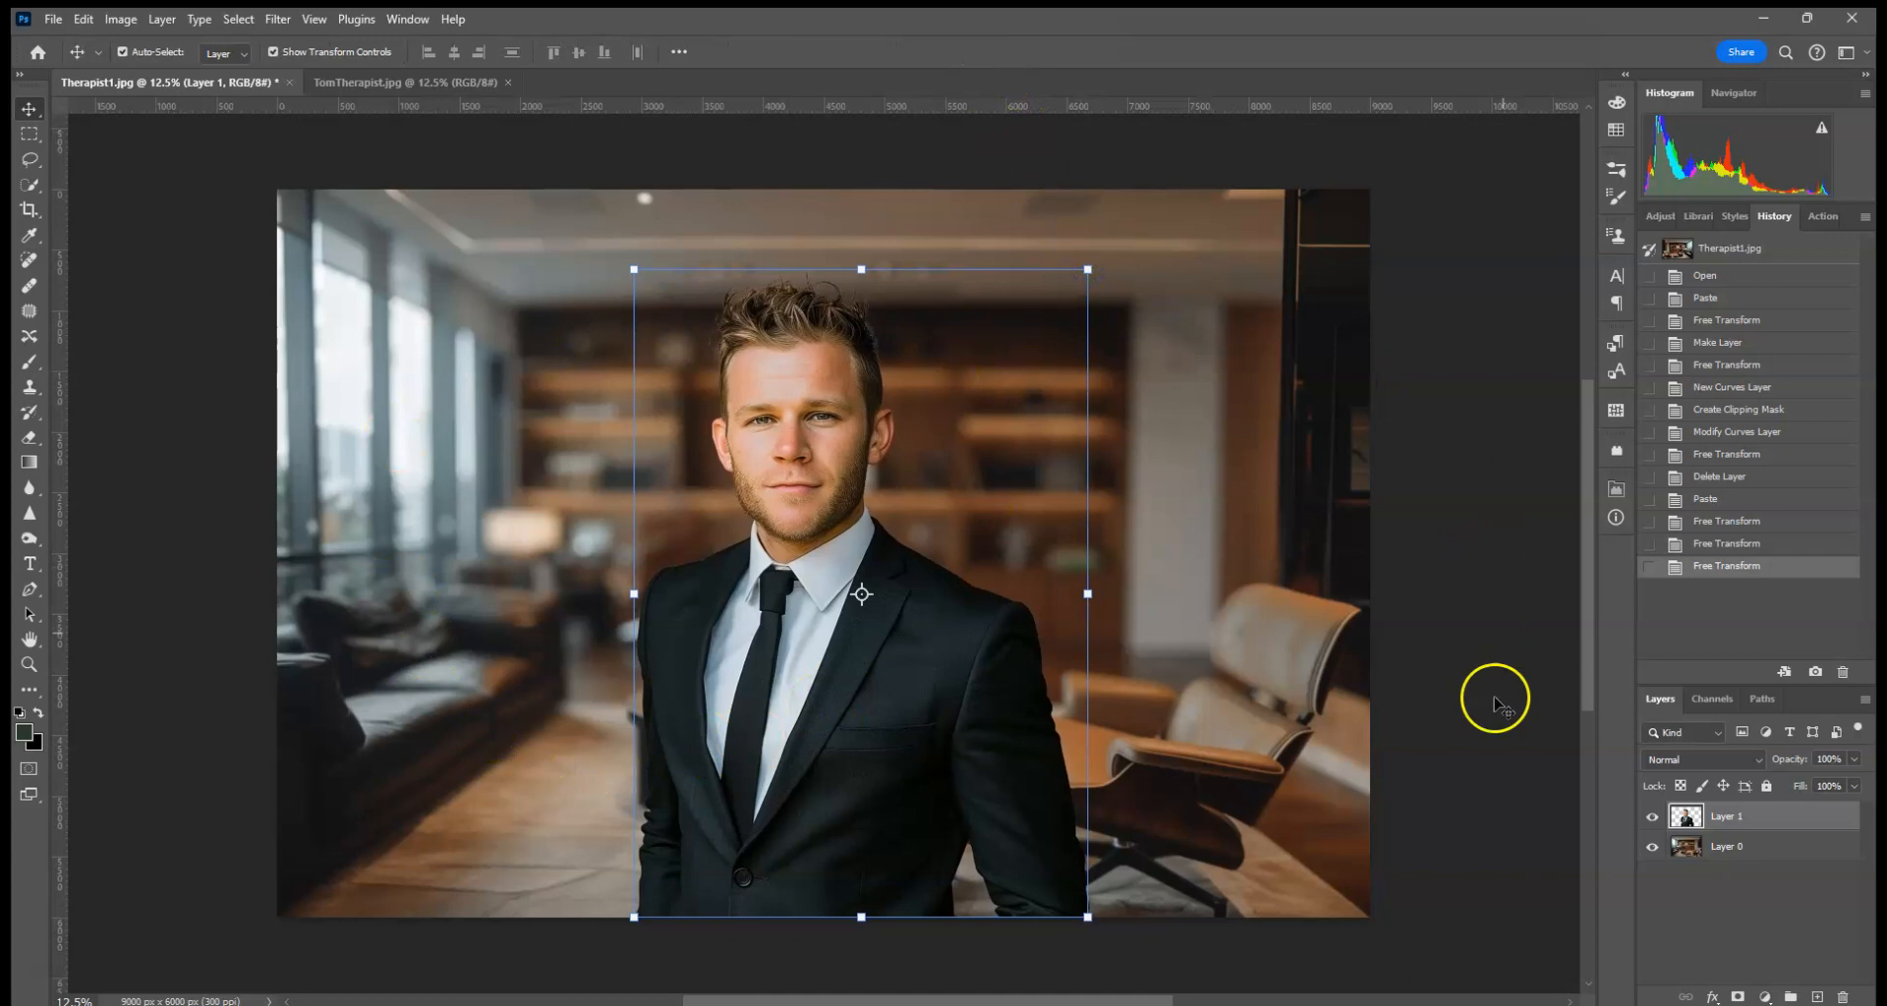
{"action": "left_click_drag", "start_coordinate": [1087, 269], "coordinate": [1079, 281]}
{"action": "left_click", "coordinate": [974, 52]}
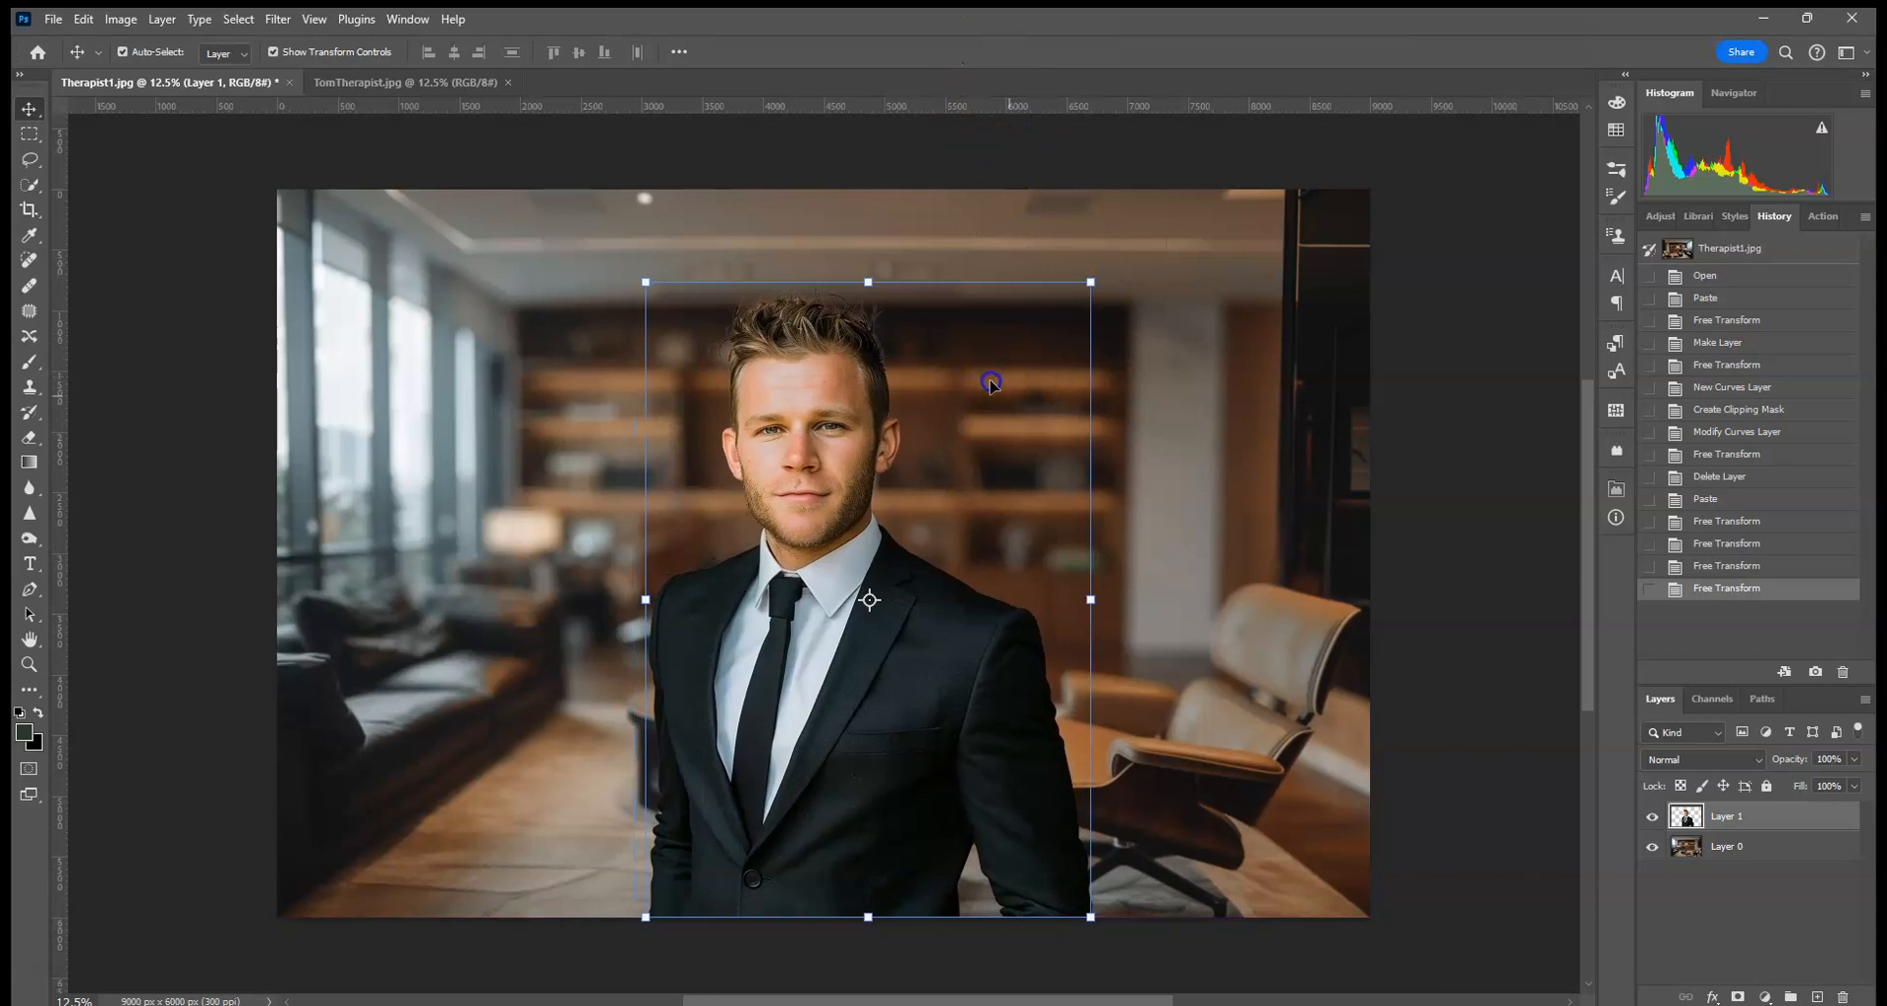
{"action": "left_click", "coordinate": [1431, 725]}
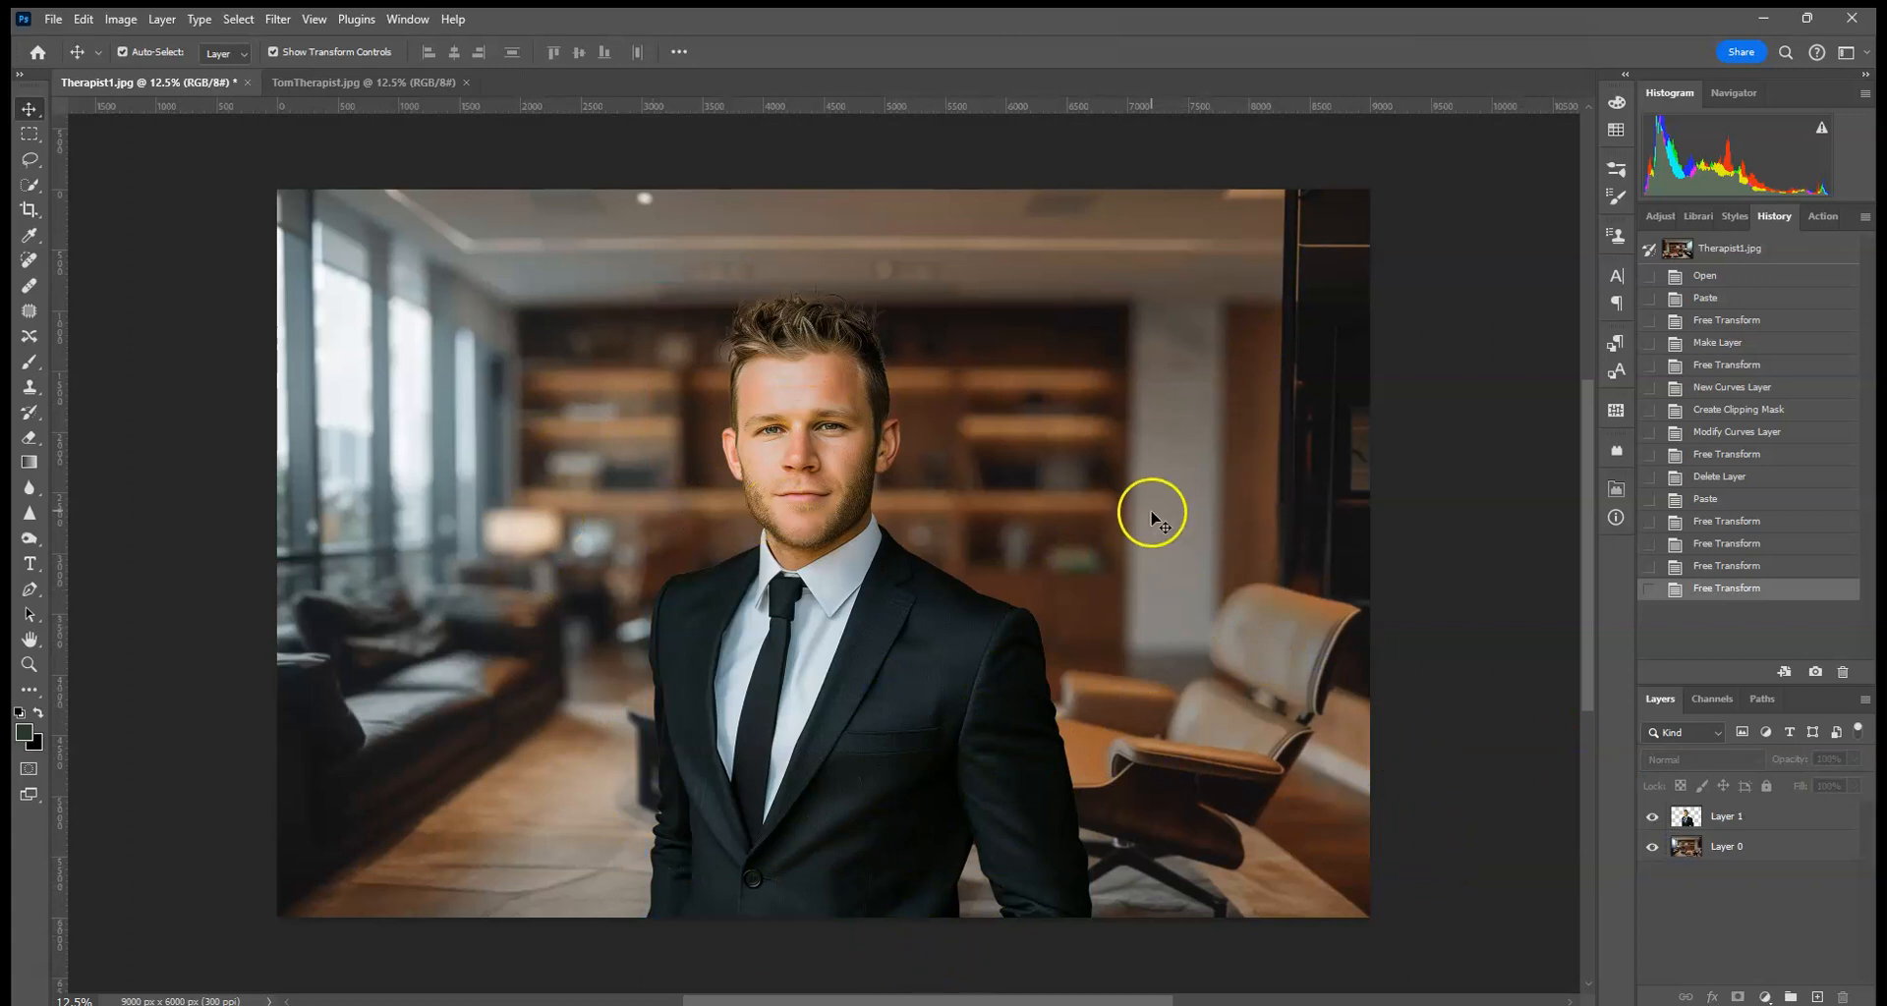
Examine the cutout edge along the man's sleeve beside the blurred table at 100% zoom for leftover background
{"action": "key", "text": "ctrl+plus"}
{"action": "key", "text": "ctrl+plus"}
{"action": "key", "text": "ctrl+plus"}
{"action": "key", "text": "ctrl+plus"}
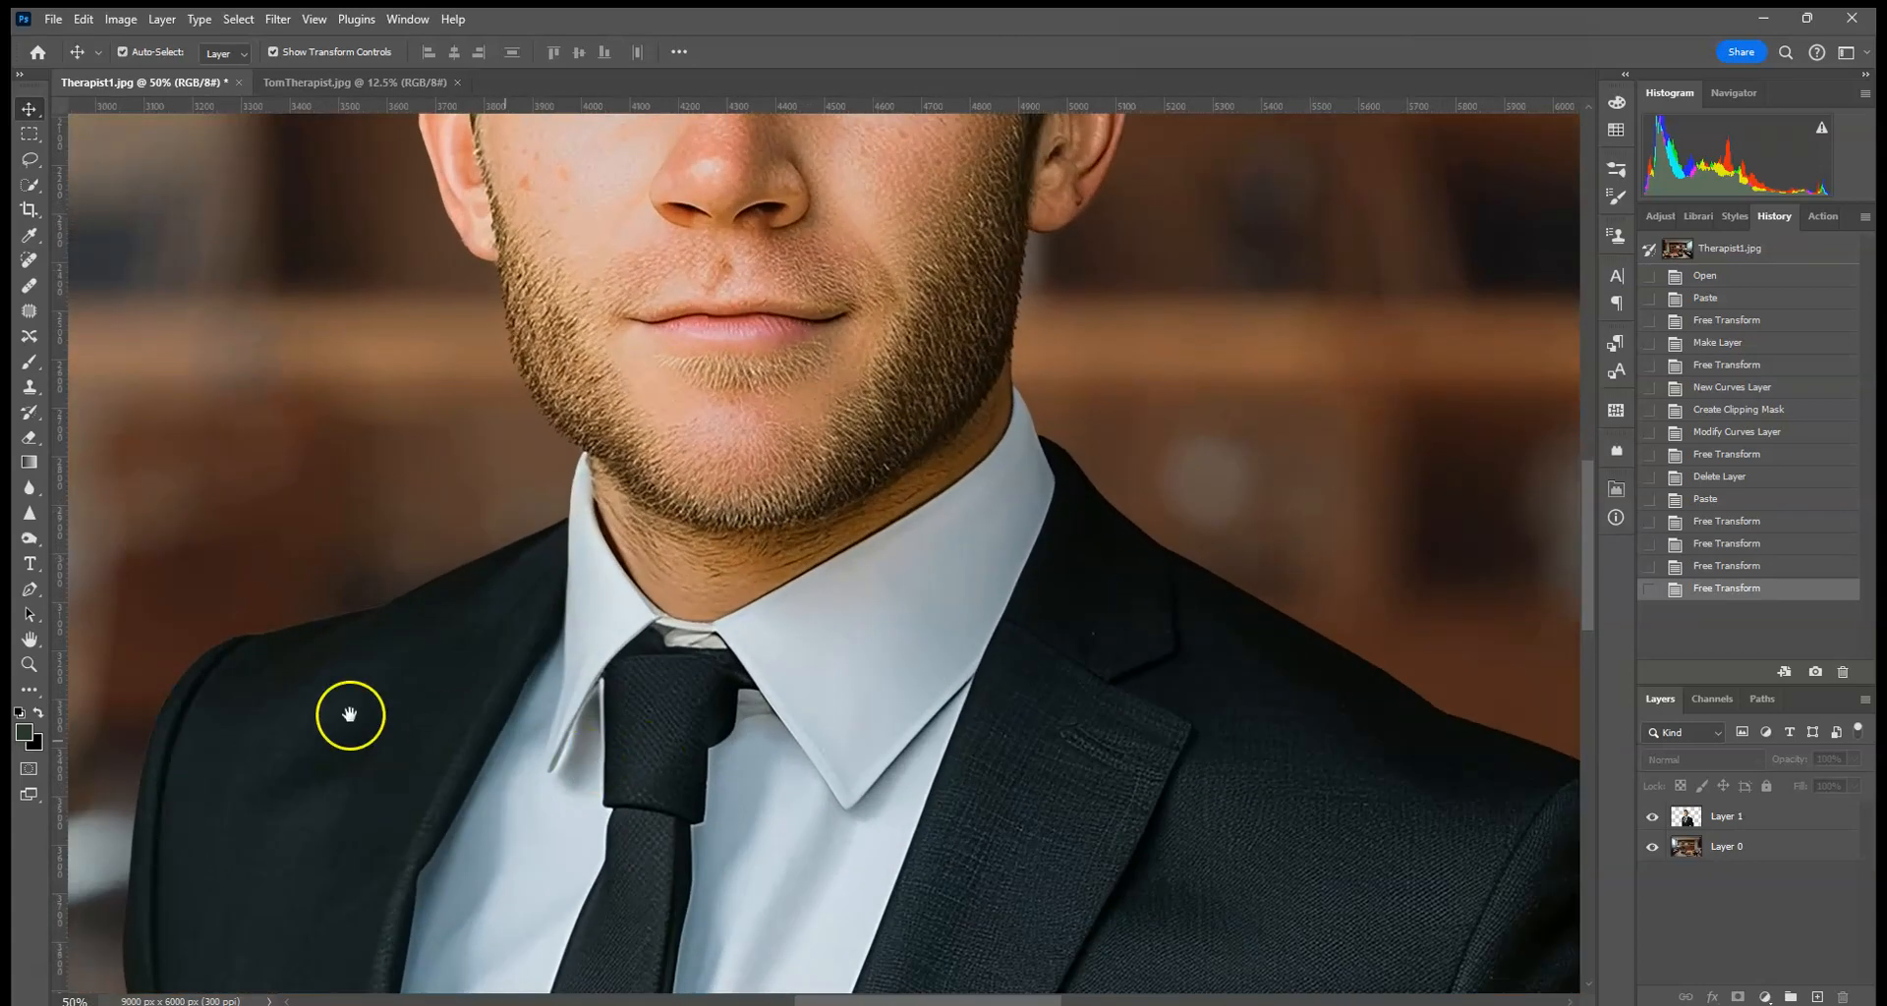
{"action": "left_click_drag", "start_coordinate": [336, 719], "coordinate": [1116, 237]}
{"action": "left_click_drag", "start_coordinate": [1053, 829], "coordinate": [1057, 269]}
{"action": "left_click_drag", "start_coordinate": [1041, 636], "coordinate": [993, 514]}
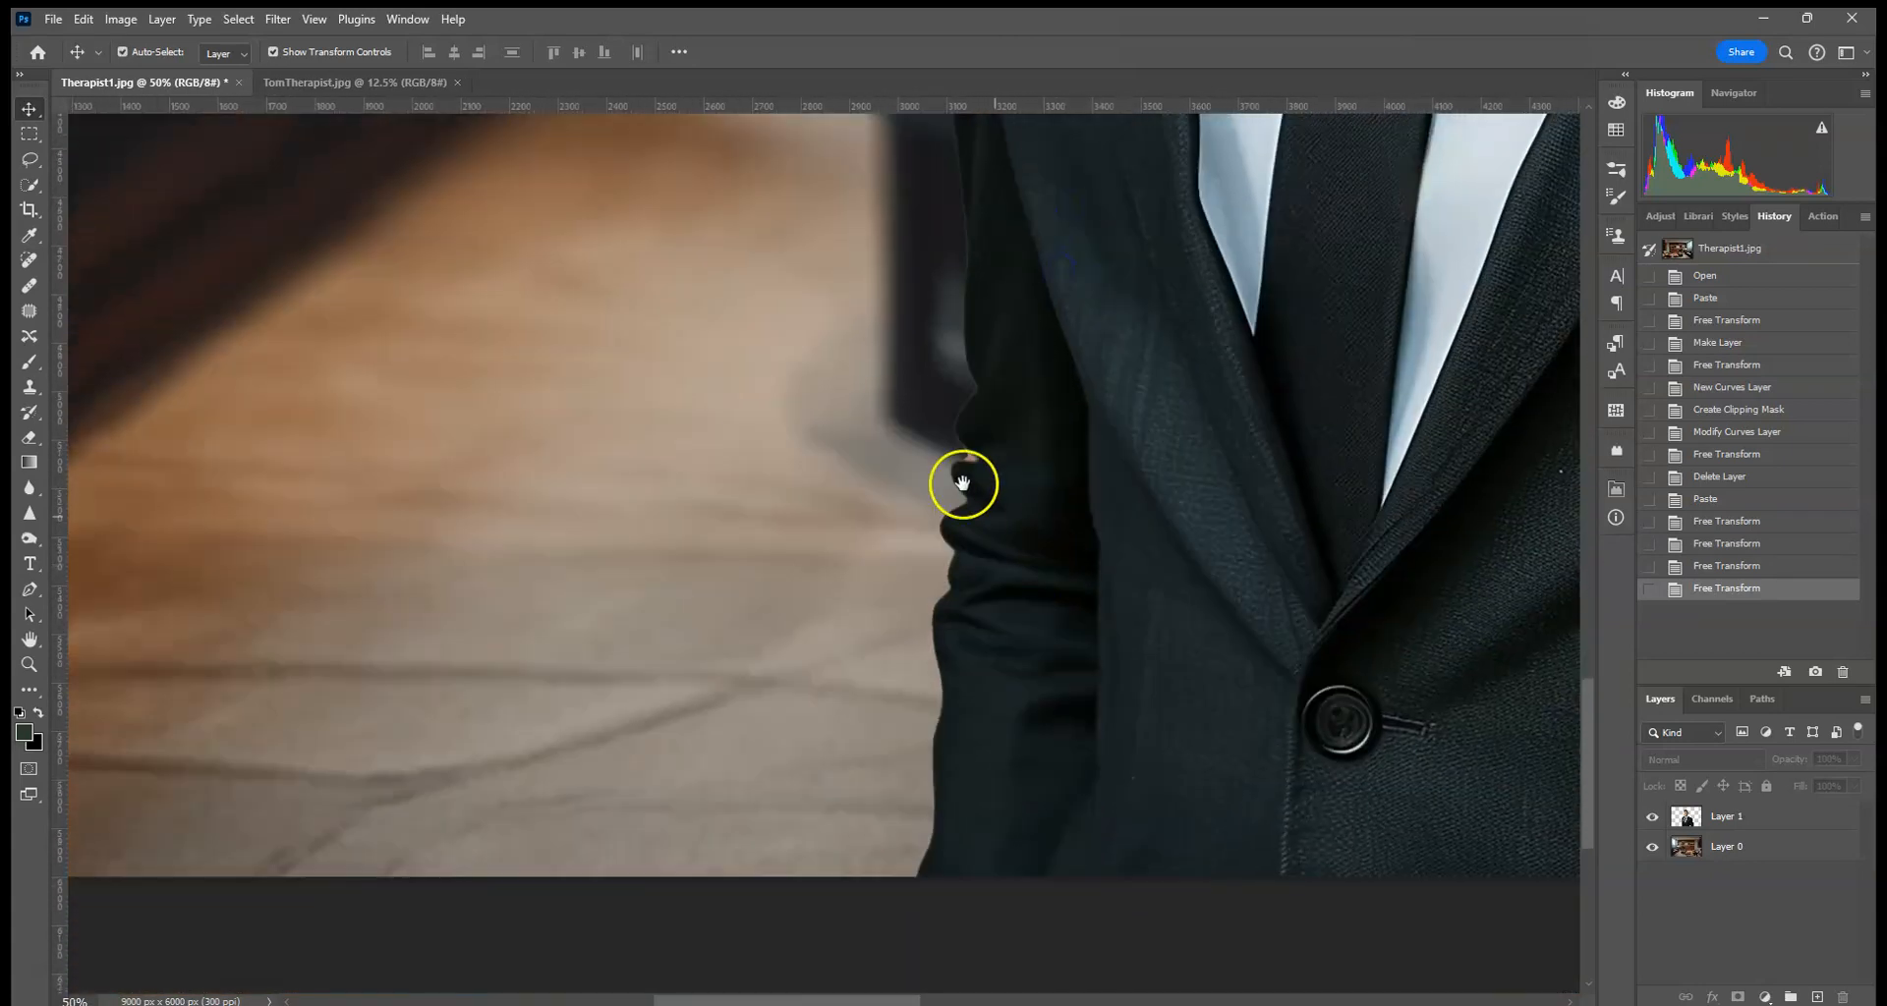
{"action": "key", "text": "ctrl+plus"}
{"action": "key", "text": "ctrl+plus"}
{"action": "key", "text": "ctrl+plus"}
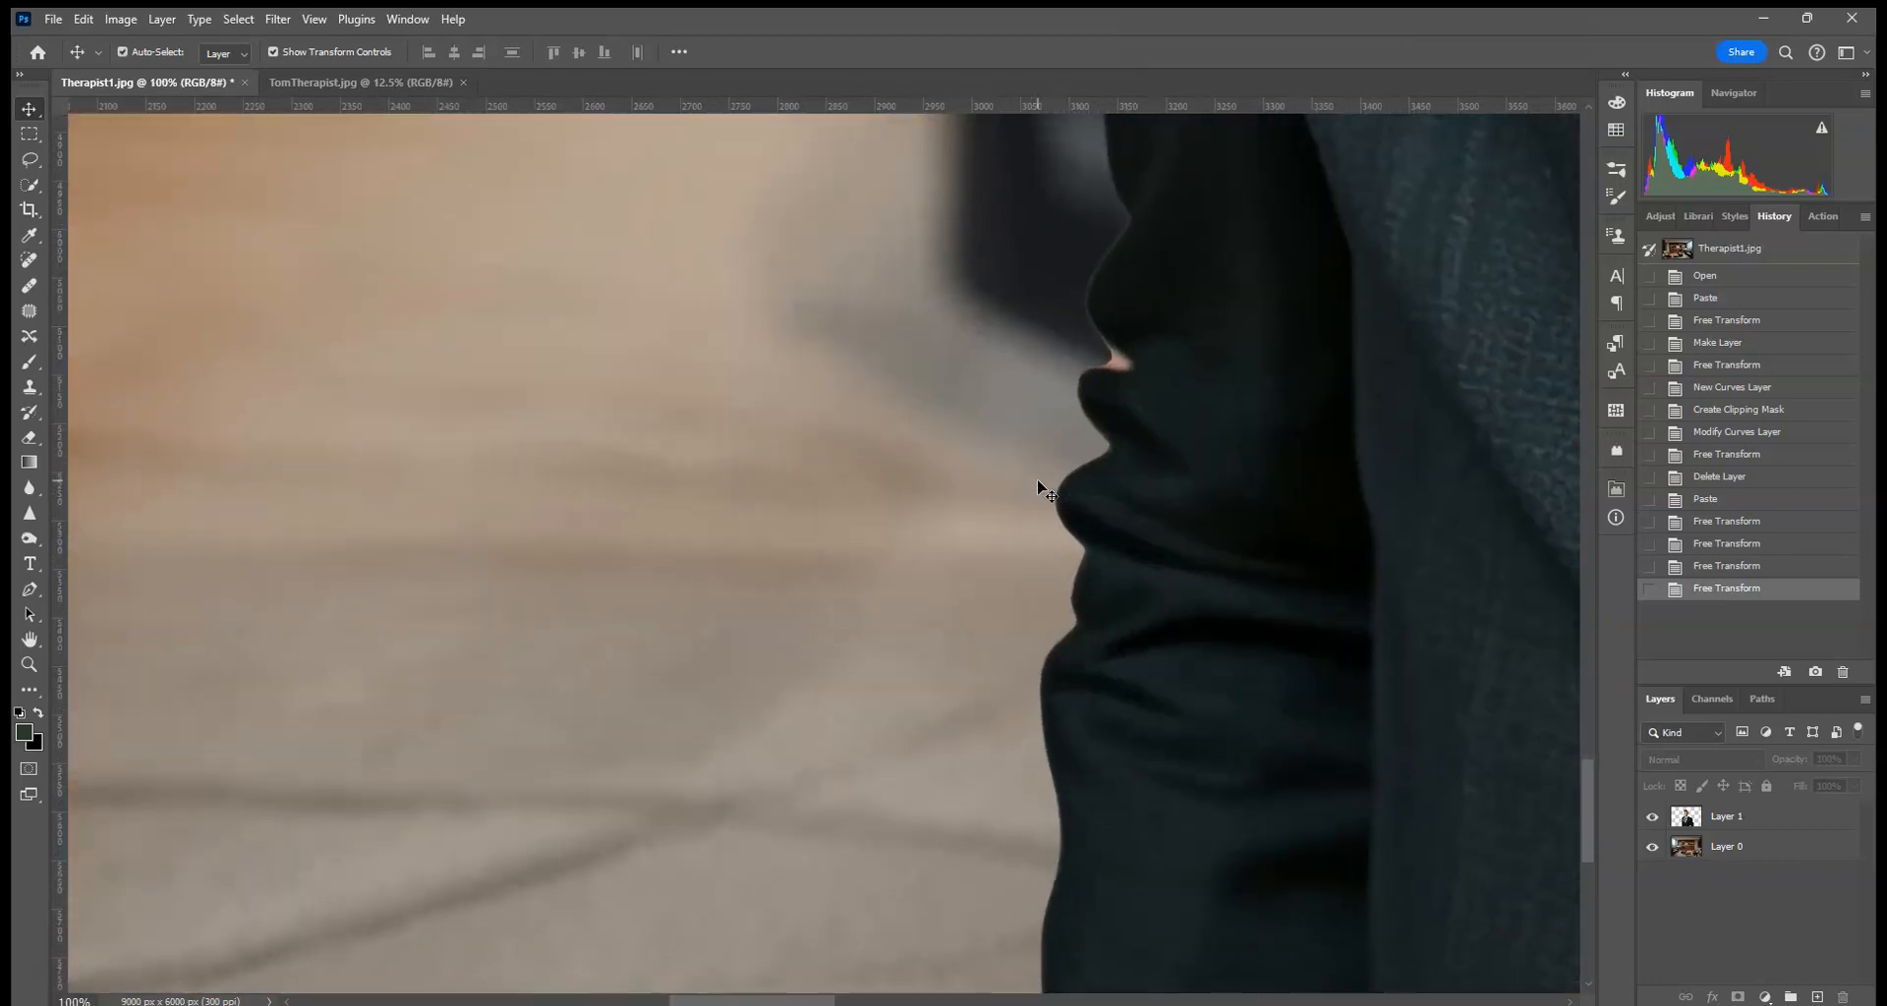
{"action": "left_click_drag", "start_coordinate": [1088, 413], "coordinate": [674, 653]}
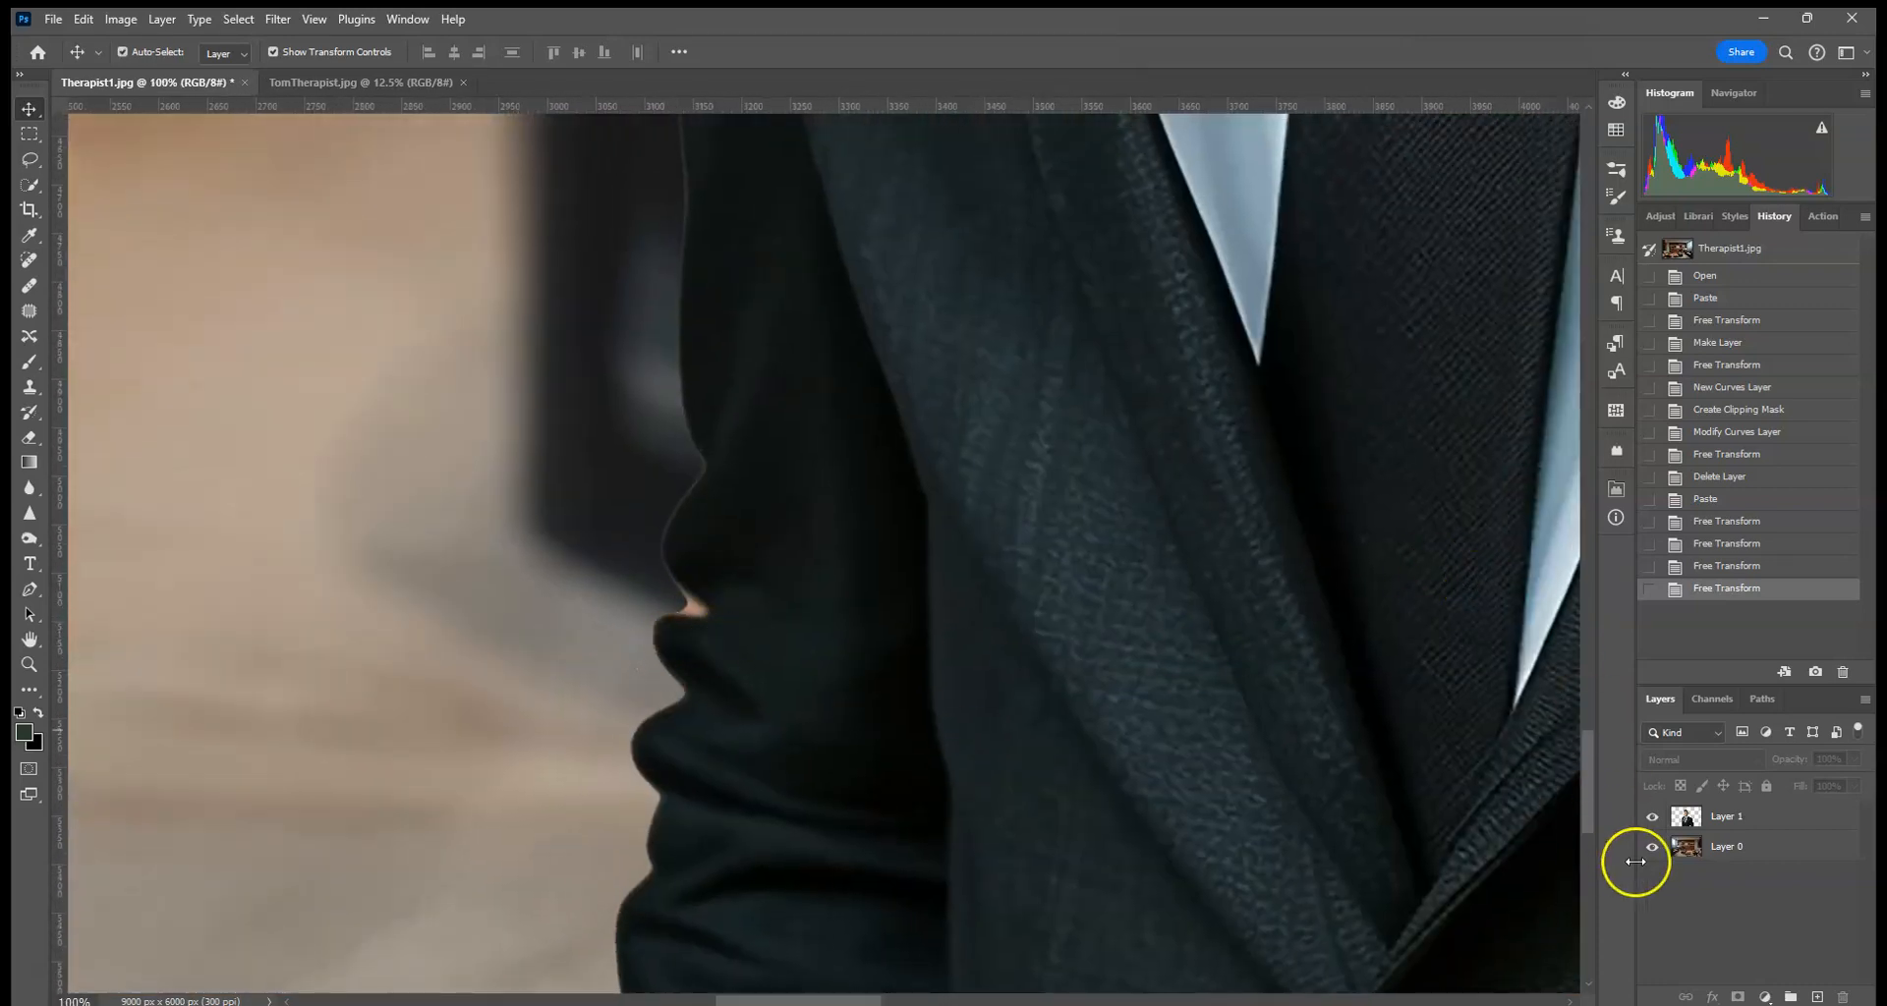
Add a layer mask to the man's layer, Layer 1, and activate the Brush tool with black
{"action": "left_click", "coordinate": [1734, 822]}
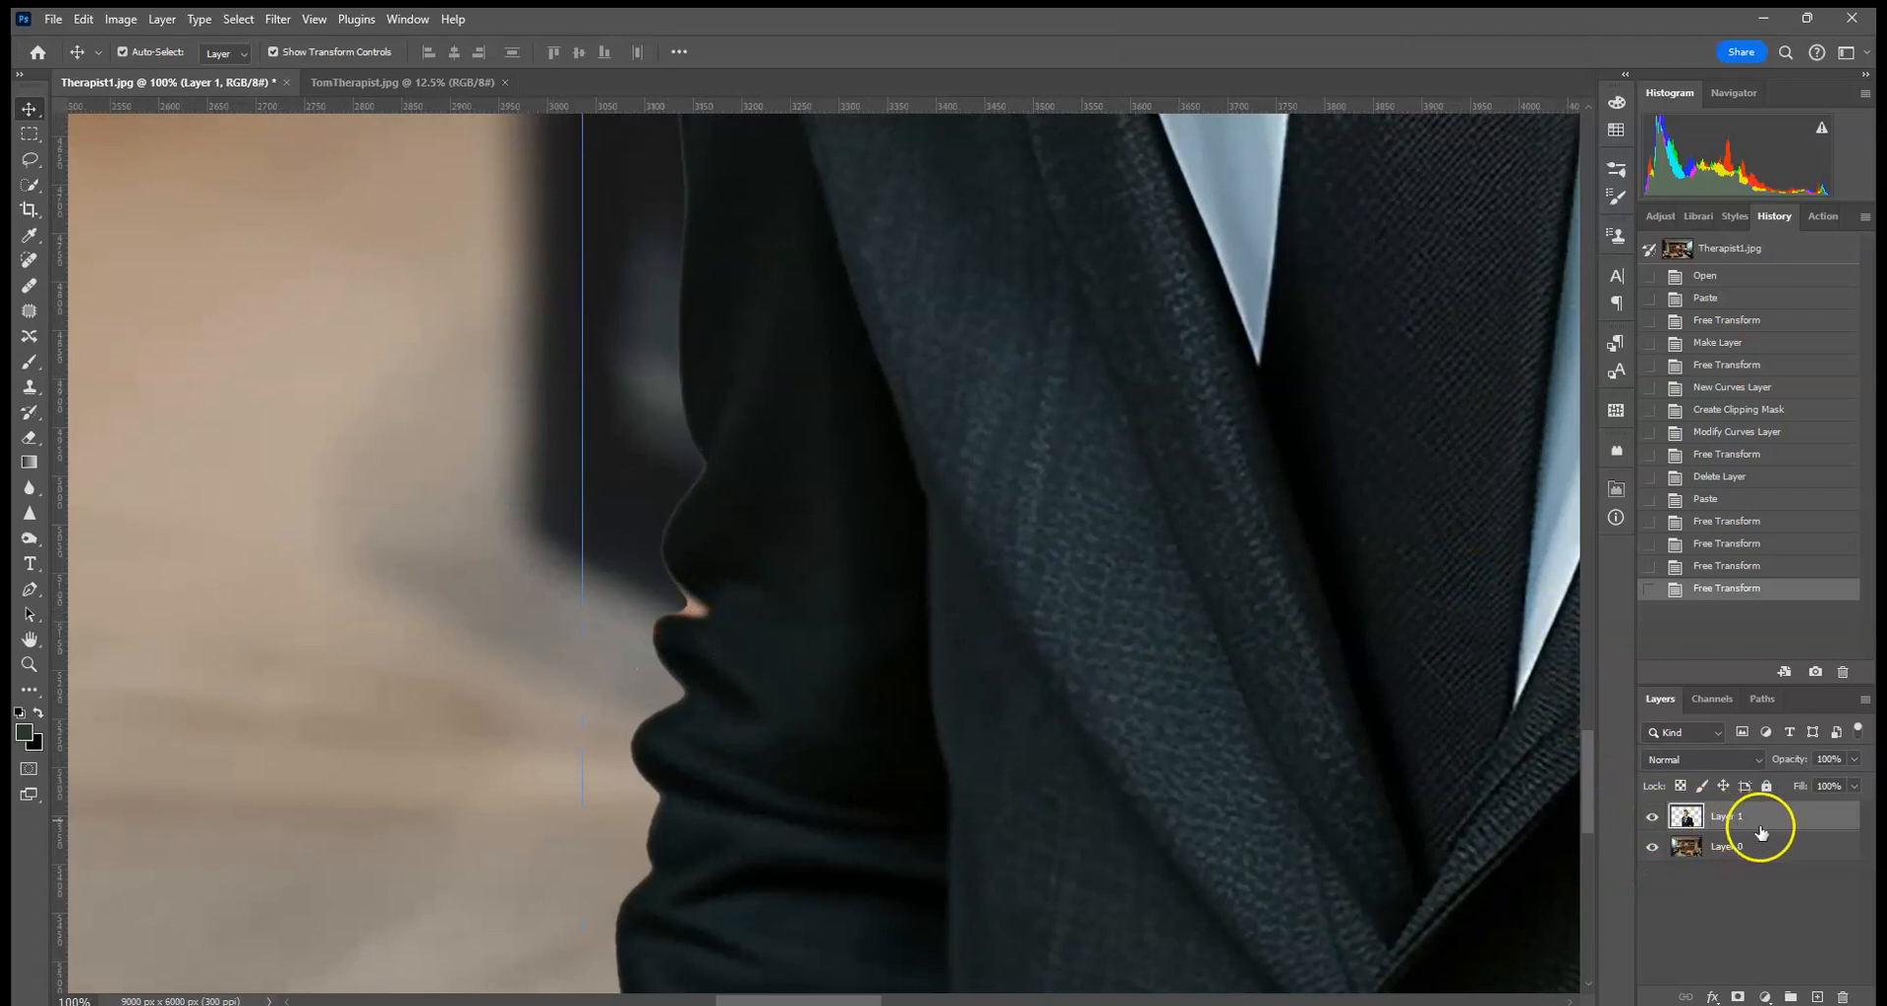
{"action": "left_click", "coordinate": [1737, 998]}
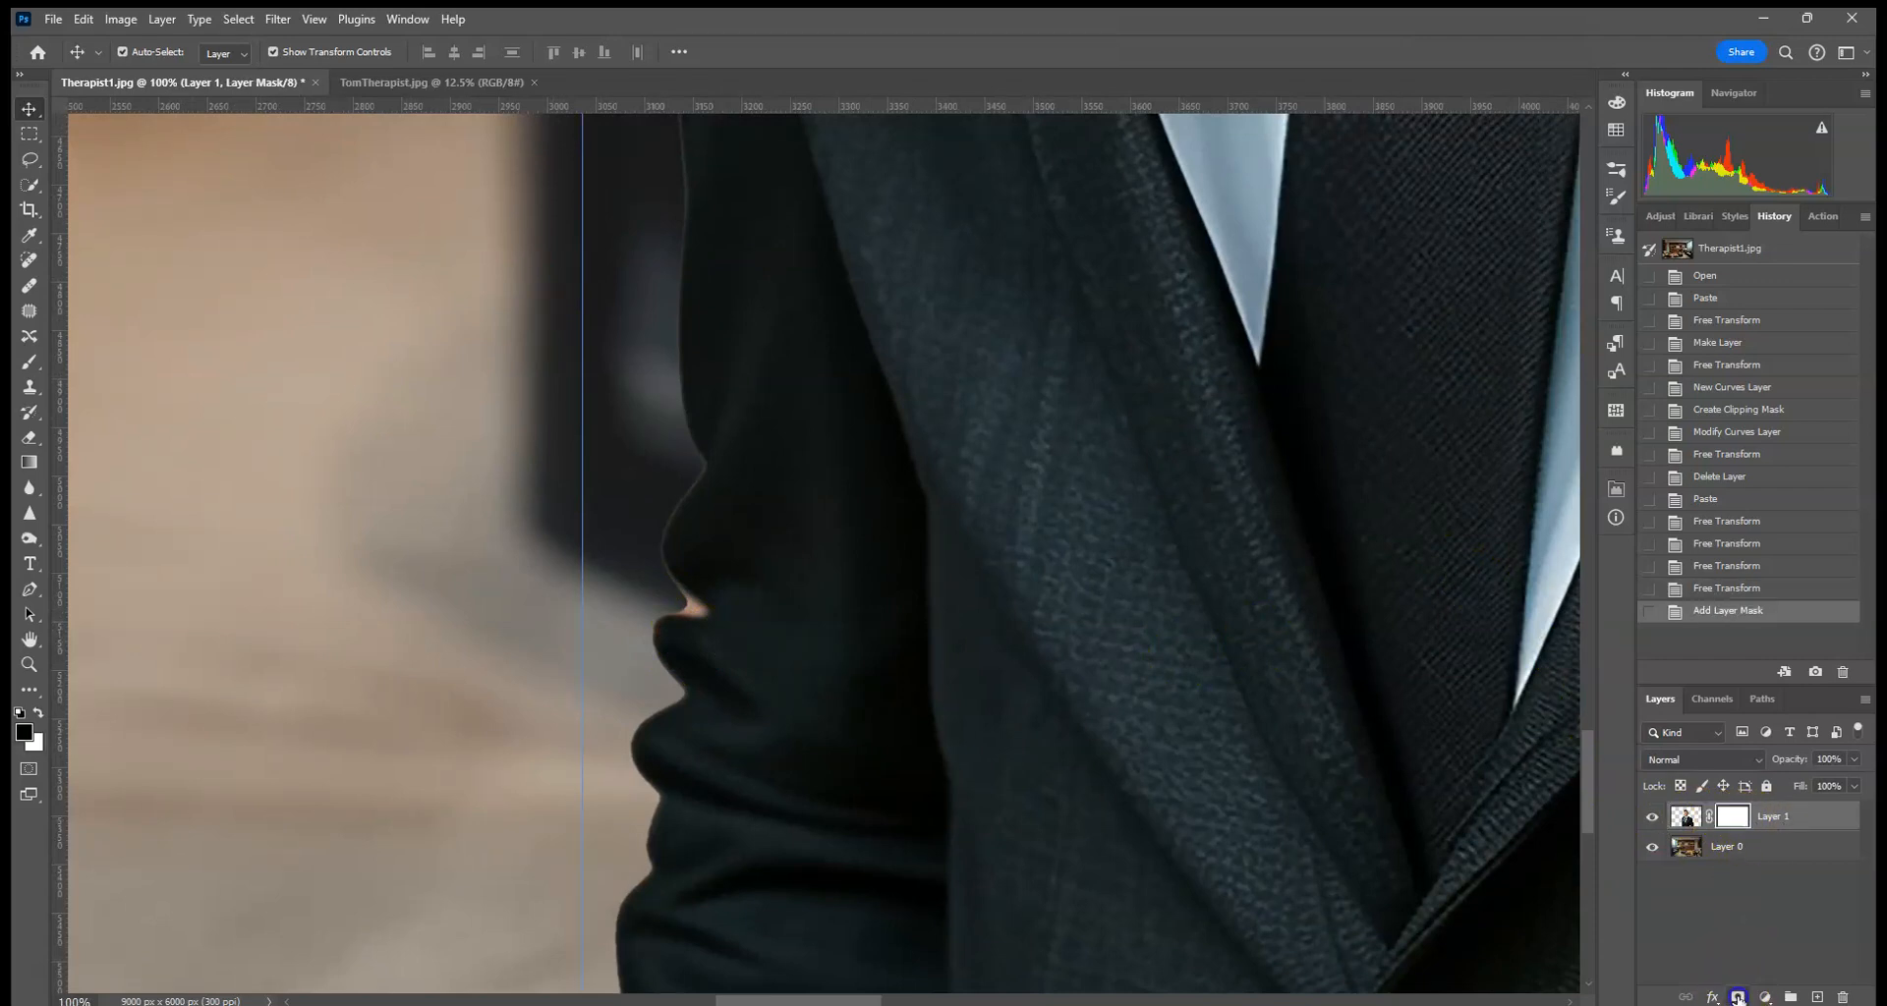
{"action": "left_click", "coordinate": [30, 361]}
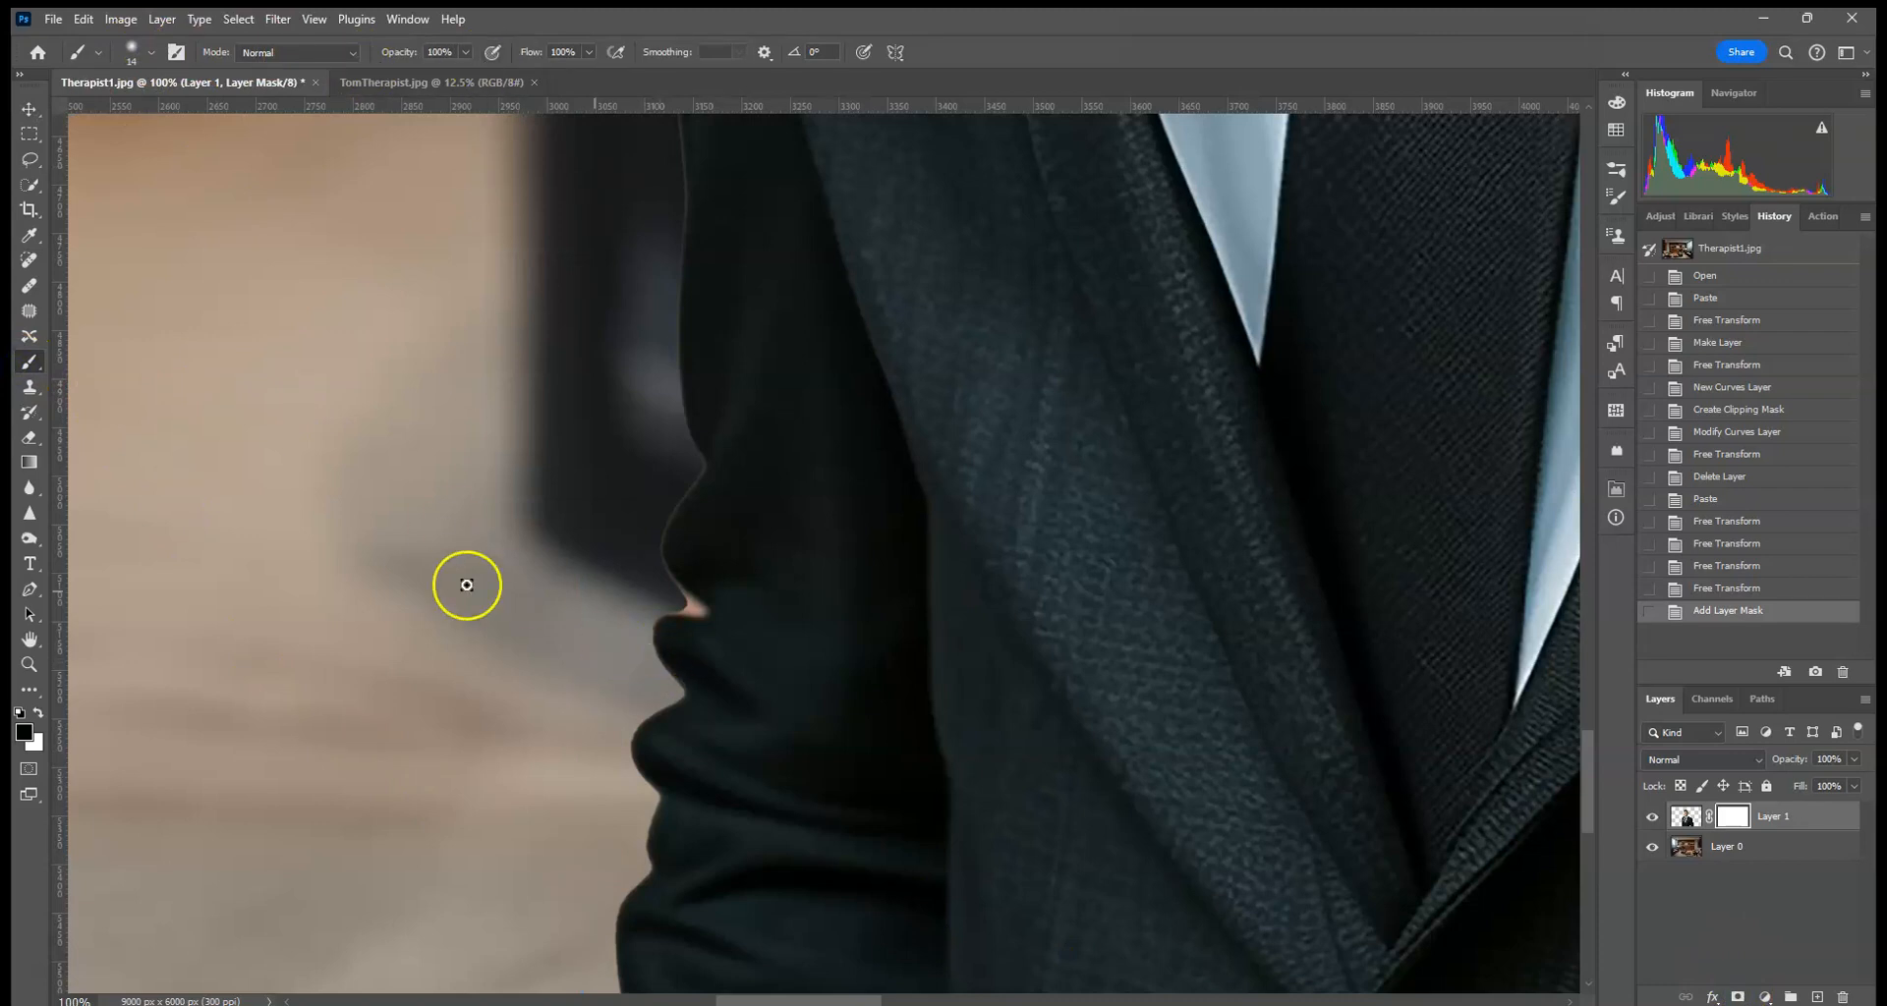
Reduce the soft brush to a small size and mask out the leftover background patch in the sofa-side sleeve fold
{"action": "left_click", "coordinate": [131, 54]}
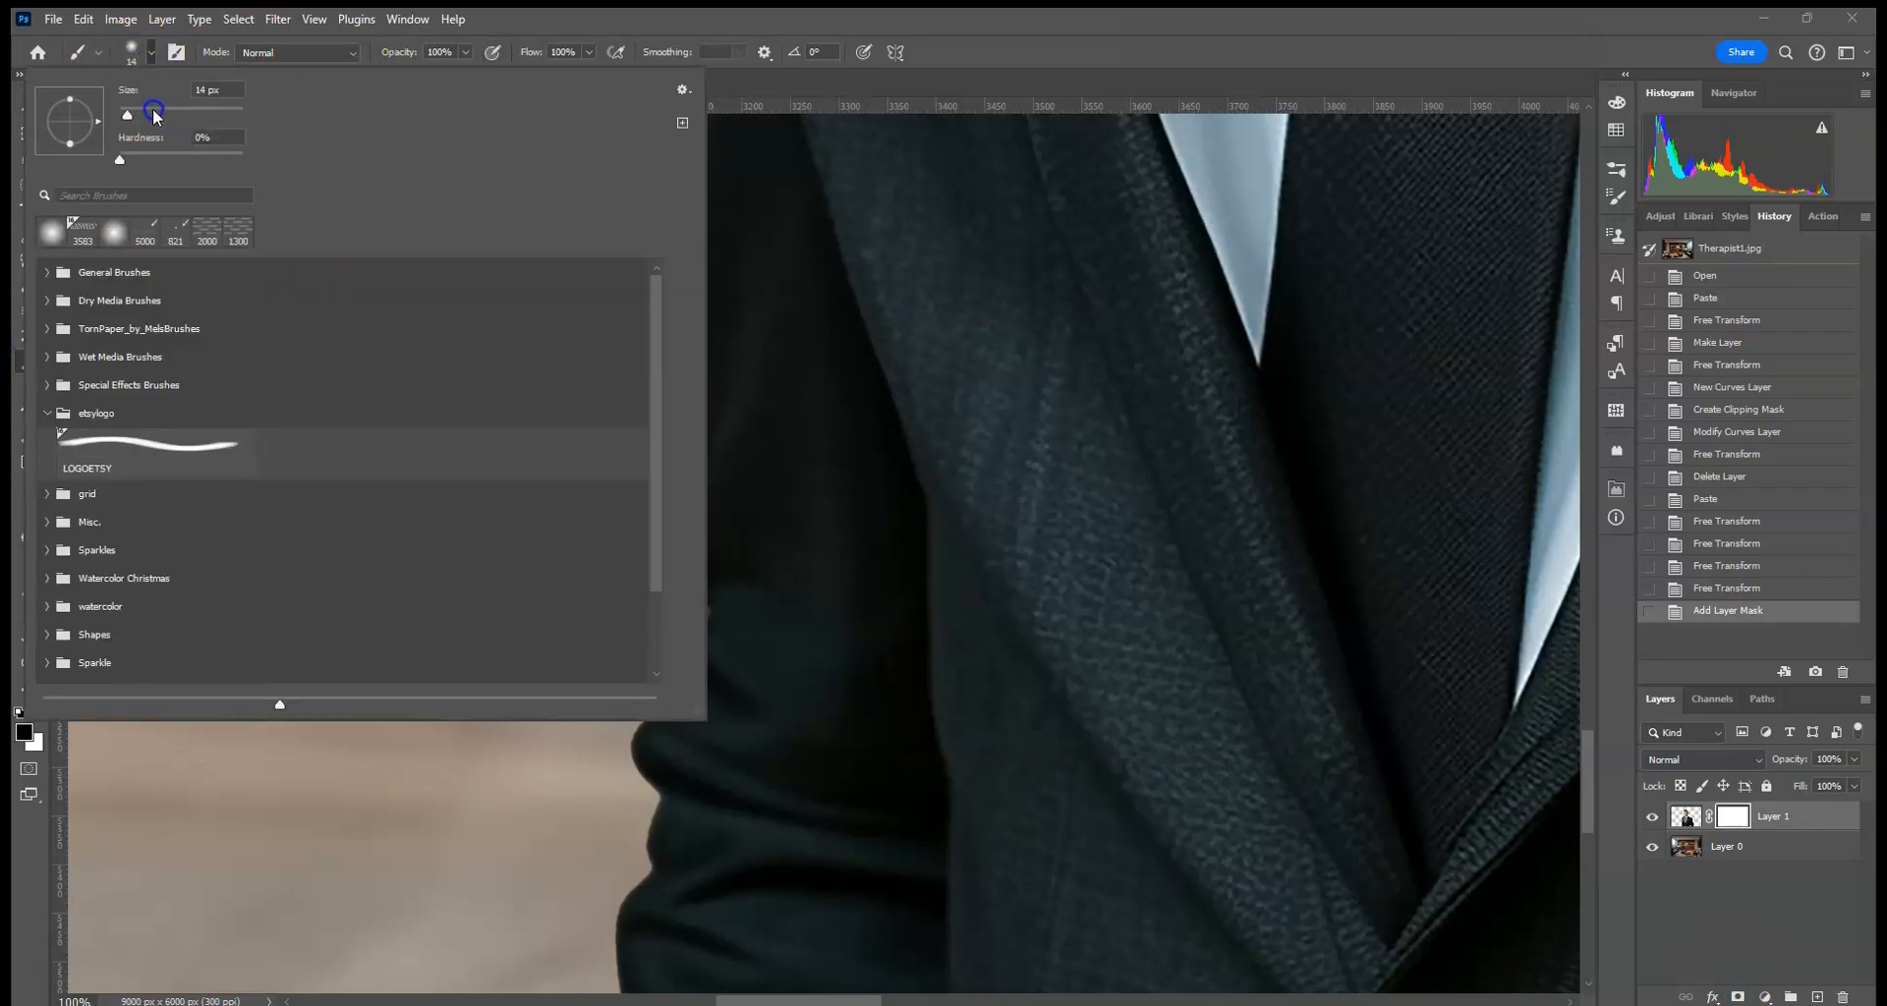
{"action": "left_click", "coordinate": [510, 835]}
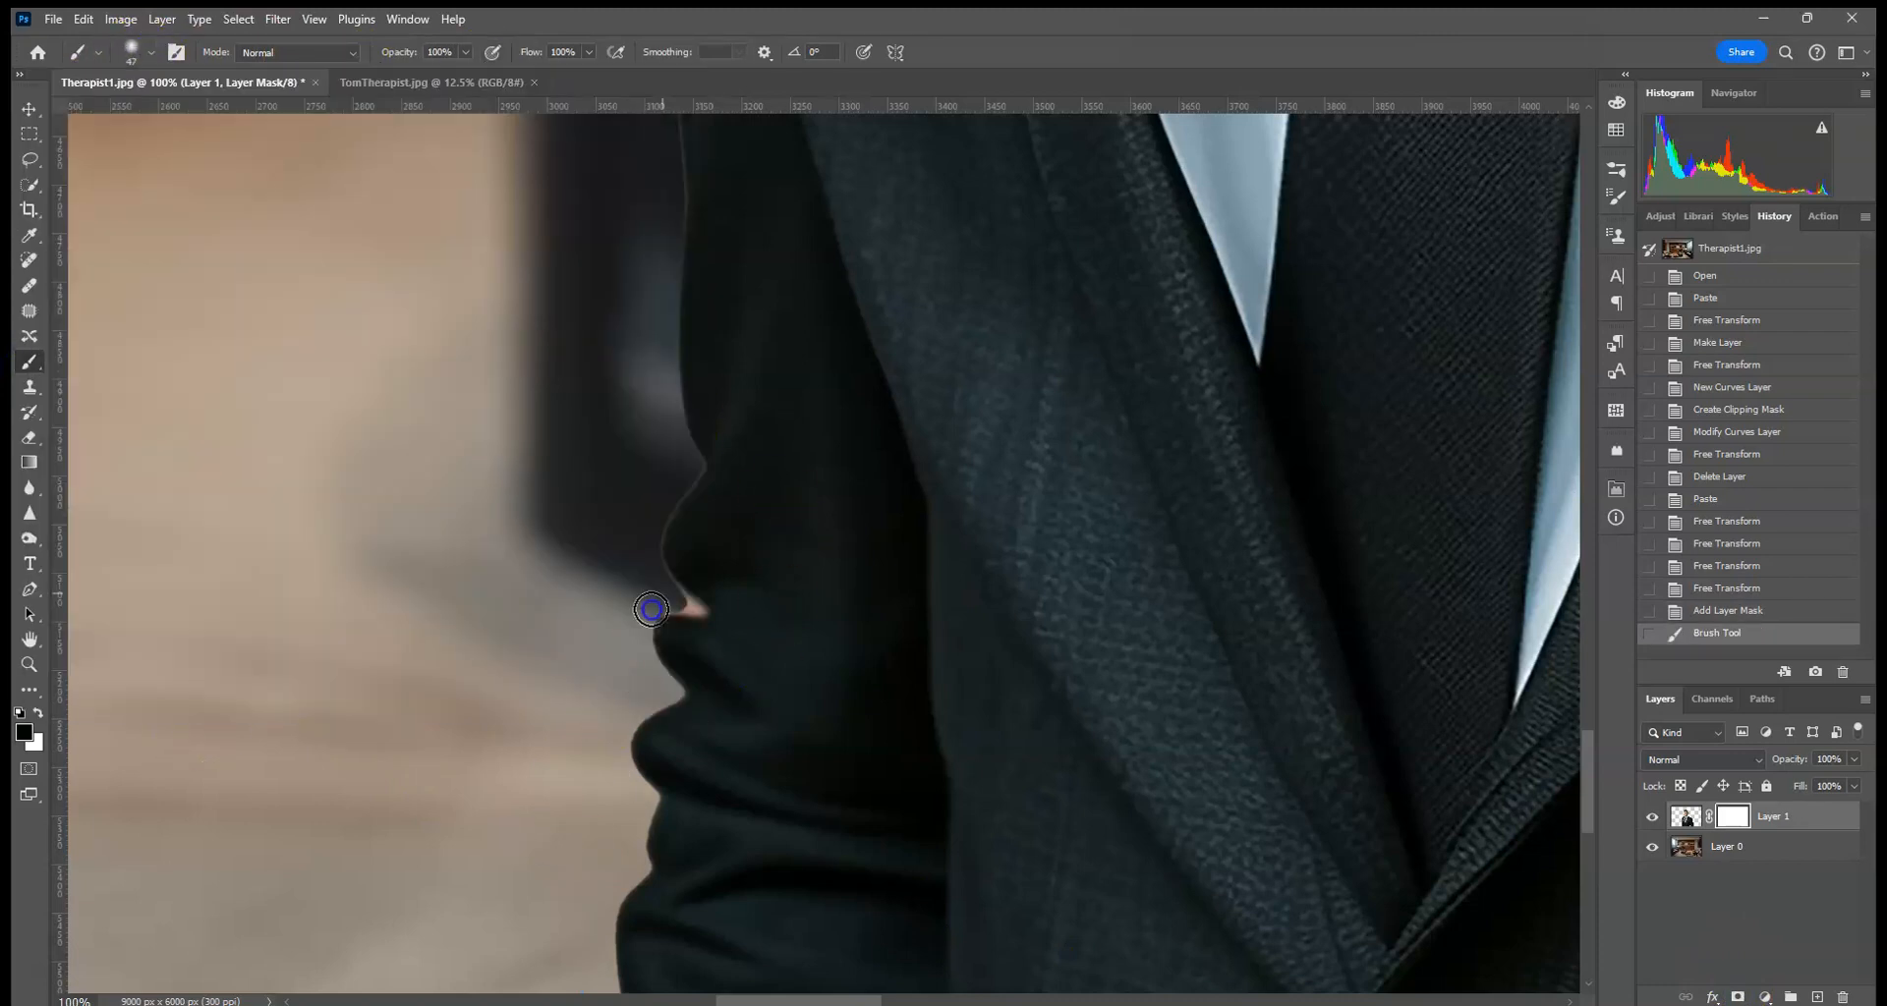
{"action": "left_click", "coordinate": [133, 55]}
{"action": "left_click", "coordinate": [426, 851]}
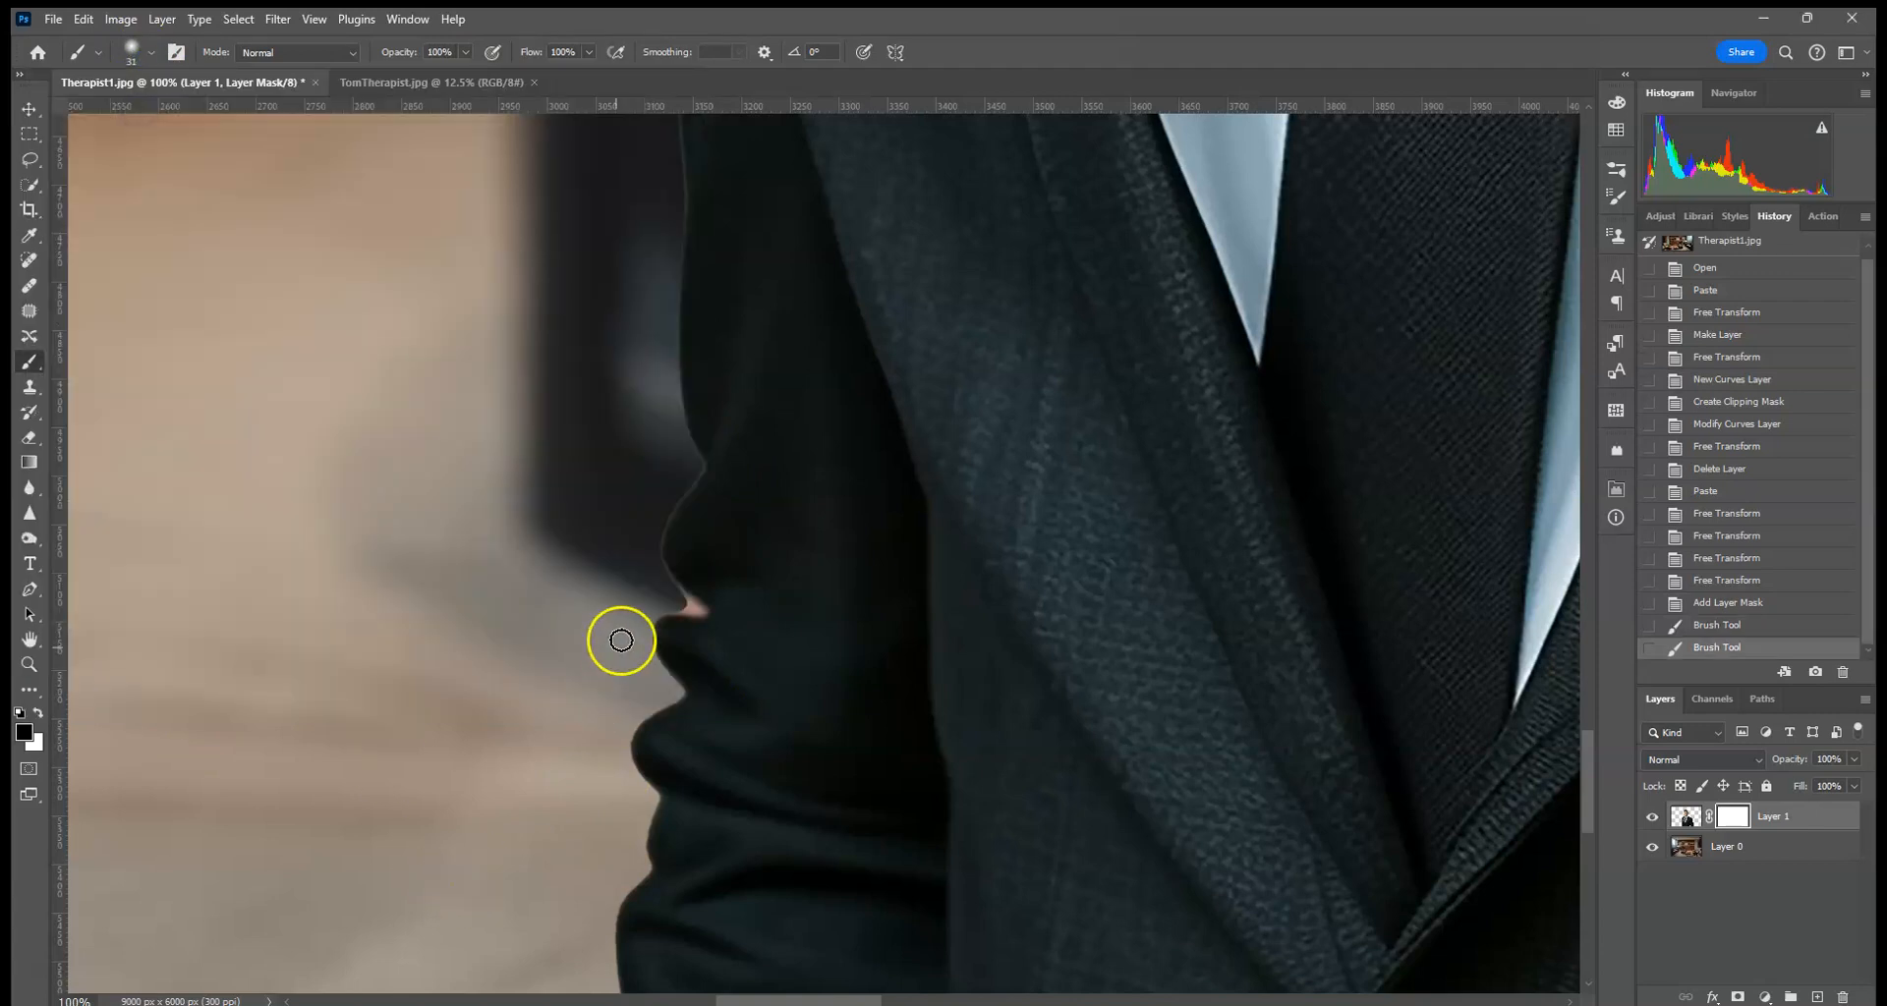
{"action": "left_click", "coordinate": [133, 54]}
{"action": "left_click", "coordinate": [129, 110]}
{"action": "left_click", "coordinate": [395, 756]}
{"action": "left_click_drag", "start_coordinate": [691, 604], "coordinate": [694, 606]}
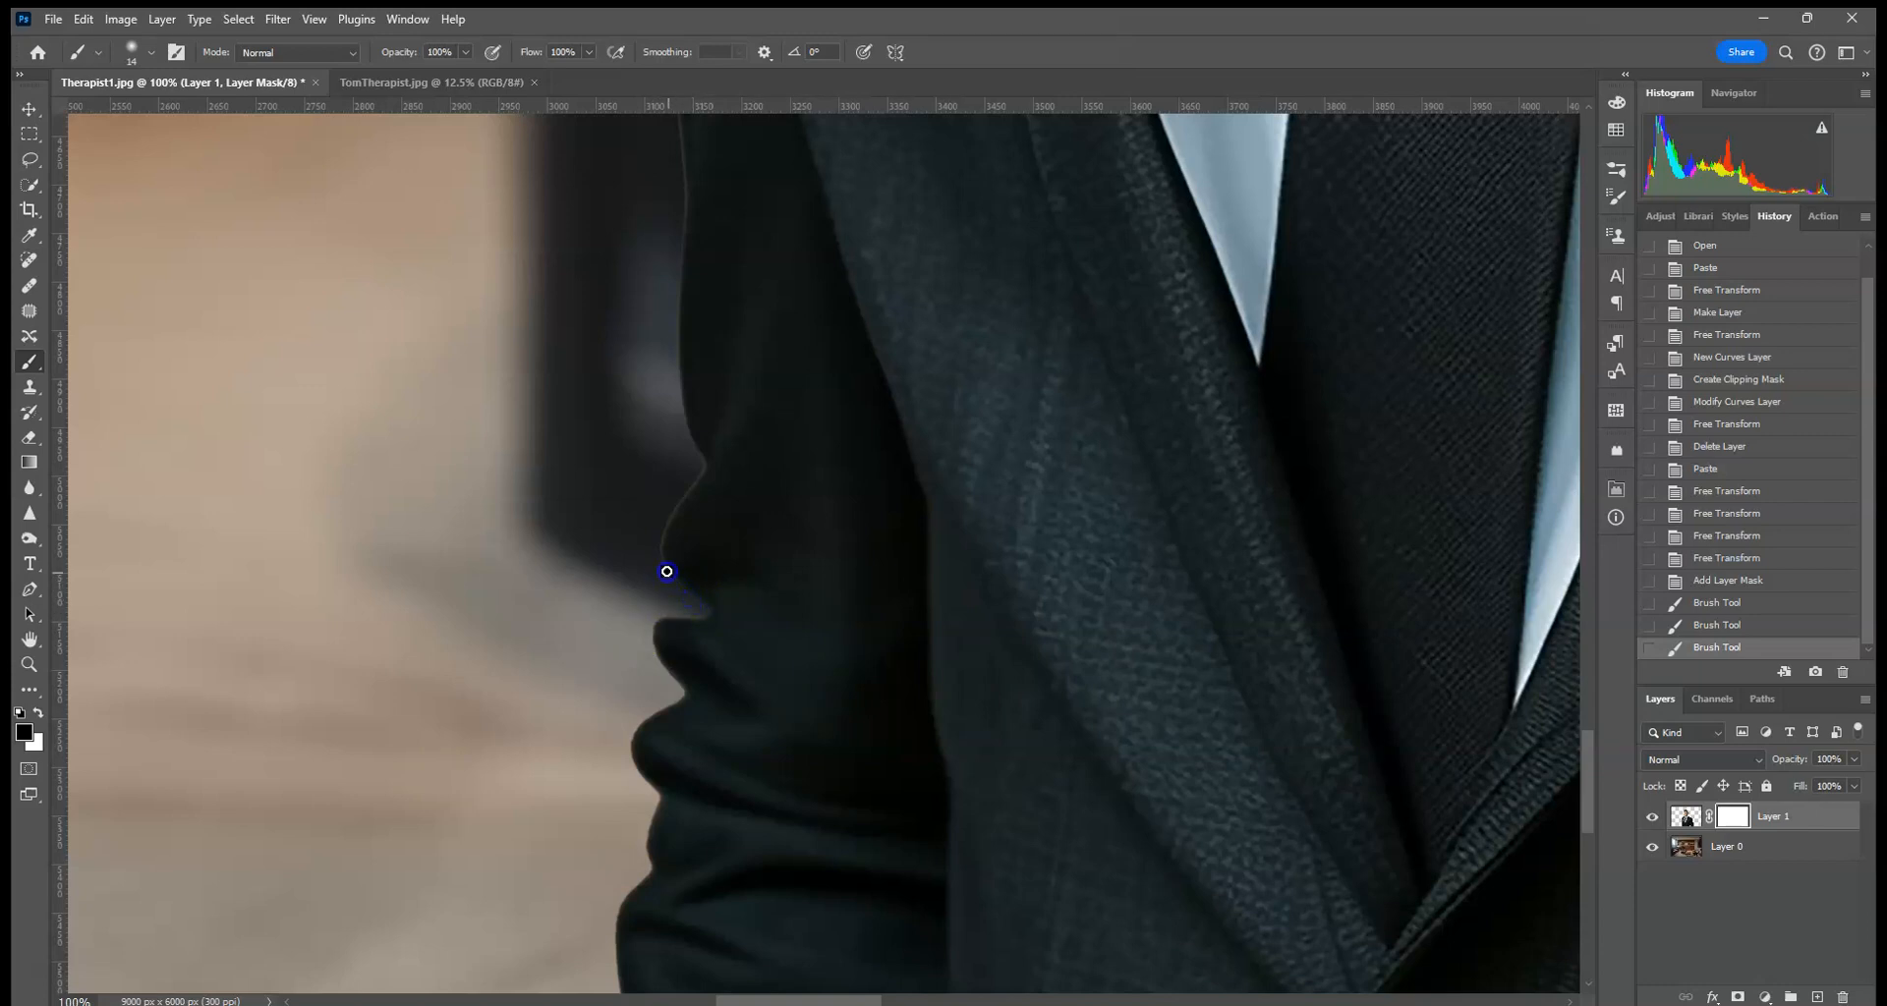
{"action": "mouse_move", "coordinate": [654, 538]}
{"action": "left_mouse_down"}
{"action": "mouse_move", "coordinate": [678, 489]}
{"action": "mouse_move", "coordinate": [694, 555]}
{"action": "left_mouse_up"}
Mask out the remaining fringe along the sofa-side sleeve's upper edge and over the shoulder
{"action": "left_click", "coordinate": [712, 163]}
{"action": "left_click_drag", "start_coordinate": [765, 532], "coordinate": [772, 756]}
{"action": "left_click_drag", "start_coordinate": [775, 354], "coordinate": [794, 816]}
{"action": "left_click_drag", "start_coordinate": [801, 304], "coordinate": [821, 806]}
{"action": "left_click_drag", "start_coordinate": [830, 236], "coordinate": [583, 630]}
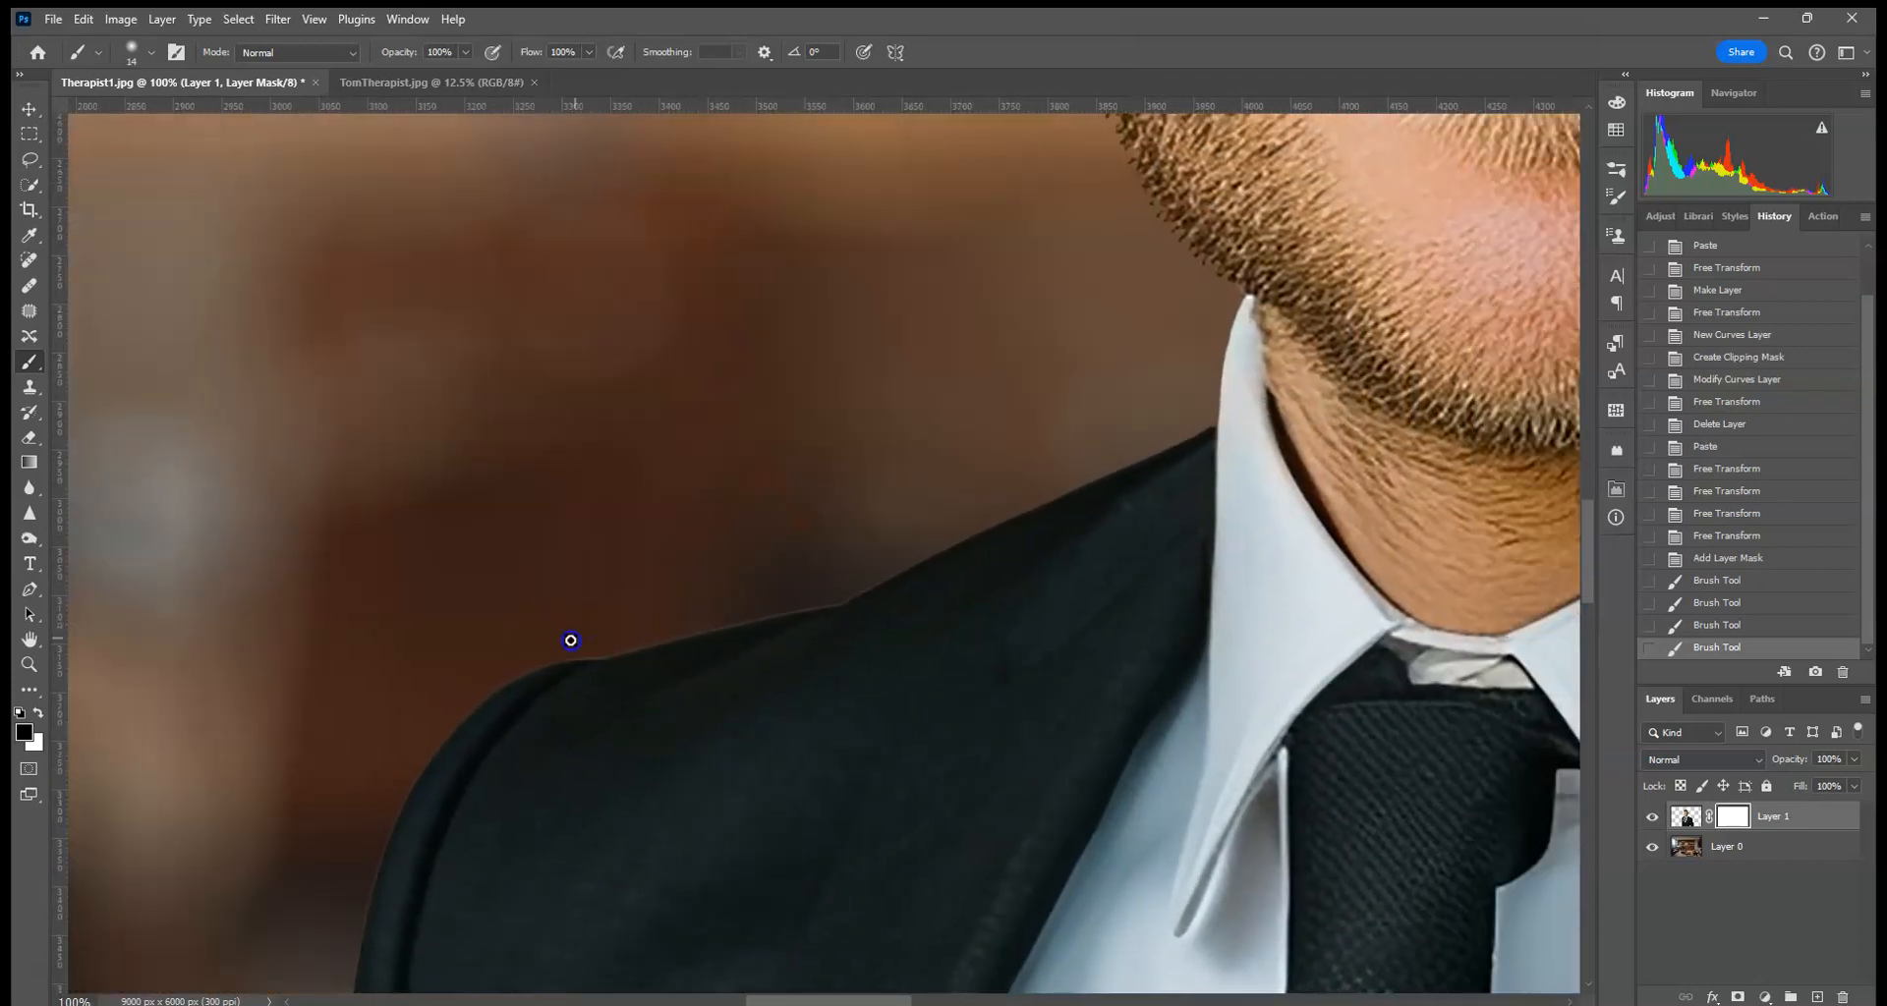
{"action": "left_click", "coordinate": [704, 628]}
Examine the cutout edge from the collar over the chair-side shoulder and down that sleeve for leftover background
{"action": "left_click_drag", "start_coordinate": [893, 511], "coordinate": [788, 741]}
{"action": "left_click_drag", "start_coordinate": [1109, 786], "coordinate": [426, 652]}
{"action": "left_click_drag", "start_coordinate": [1021, 597], "coordinate": [395, 747]}
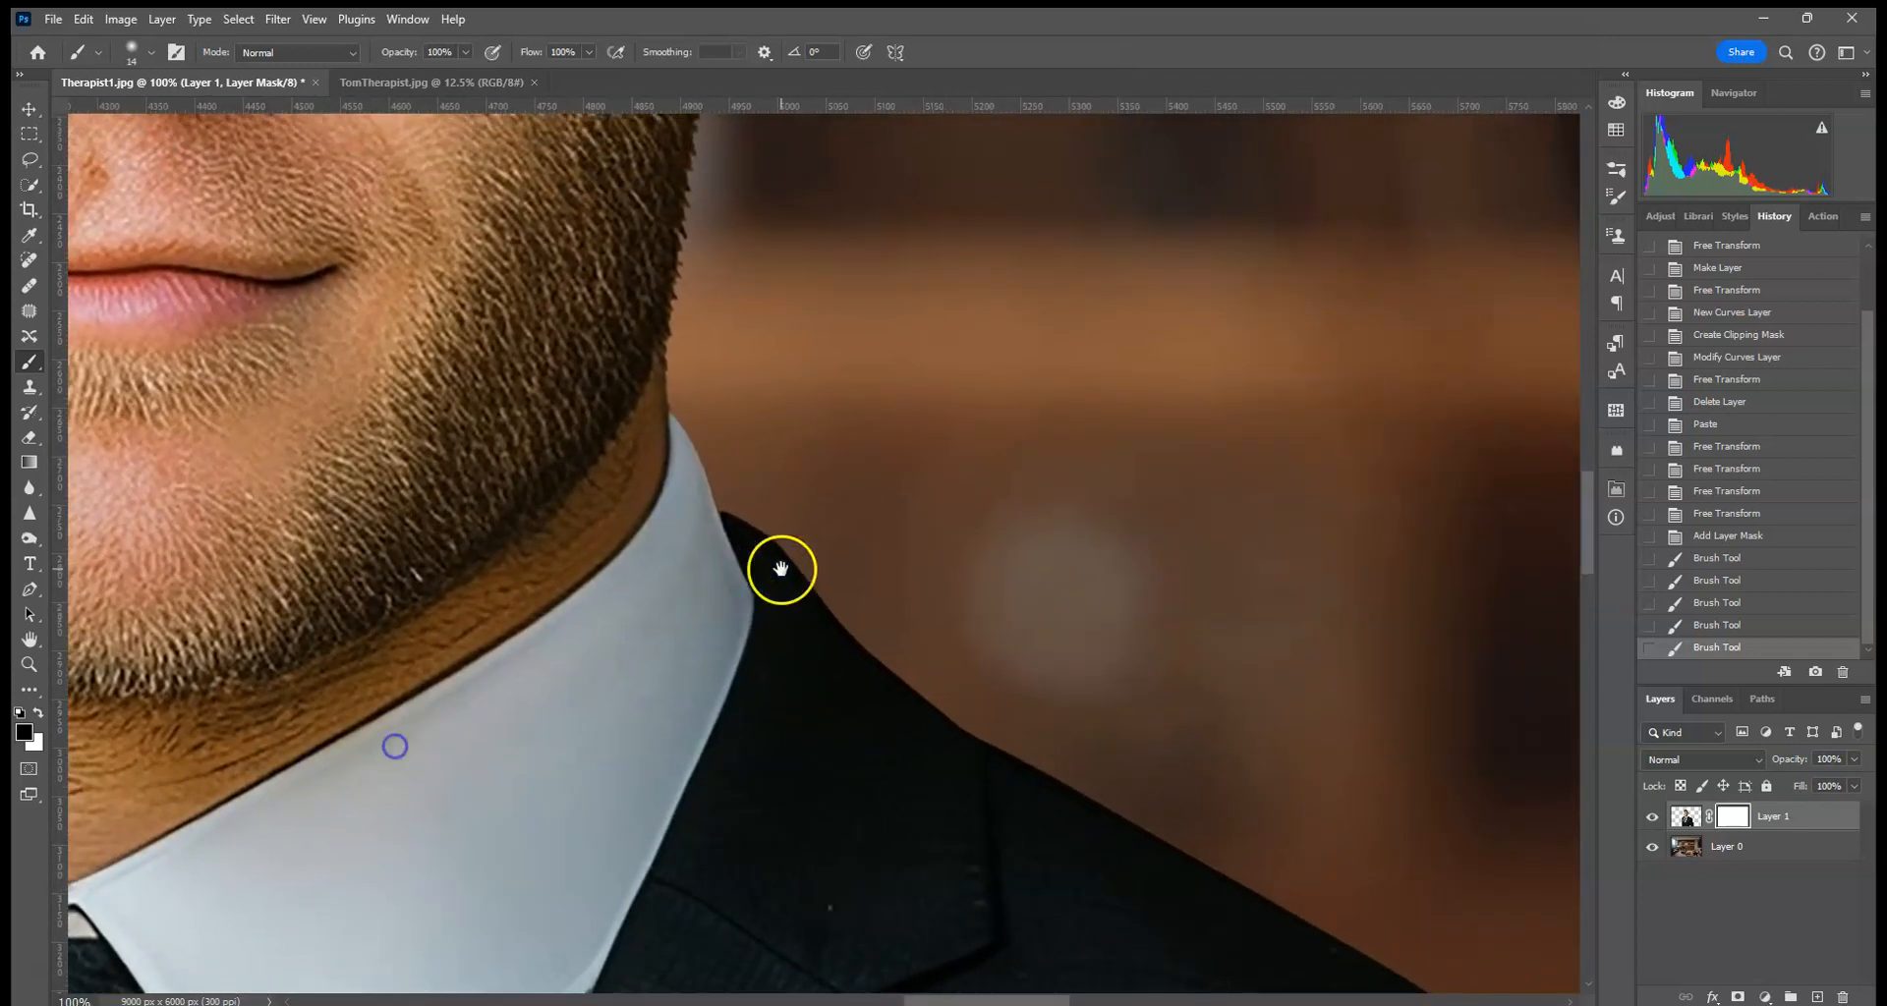
{"action": "left_click_drag", "start_coordinate": [900, 737], "coordinate": [535, 202]}
{"action": "left_click_drag", "start_coordinate": [1040, 943], "coordinate": [367, 614]}
{"action": "left_click_drag", "start_coordinate": [974, 714], "coordinate": [650, 153]}
{"action": "left_click_drag", "start_coordinate": [1189, 944], "coordinate": [962, 402]}
{"action": "left_click_drag", "start_coordinate": [1005, 575], "coordinate": [1042, 281]}
Target Layer 1's image with the Blur tool at a smaller brush size and soften the chair-side sleeve's outer edge
{"action": "left_click", "coordinate": [1679, 819]}
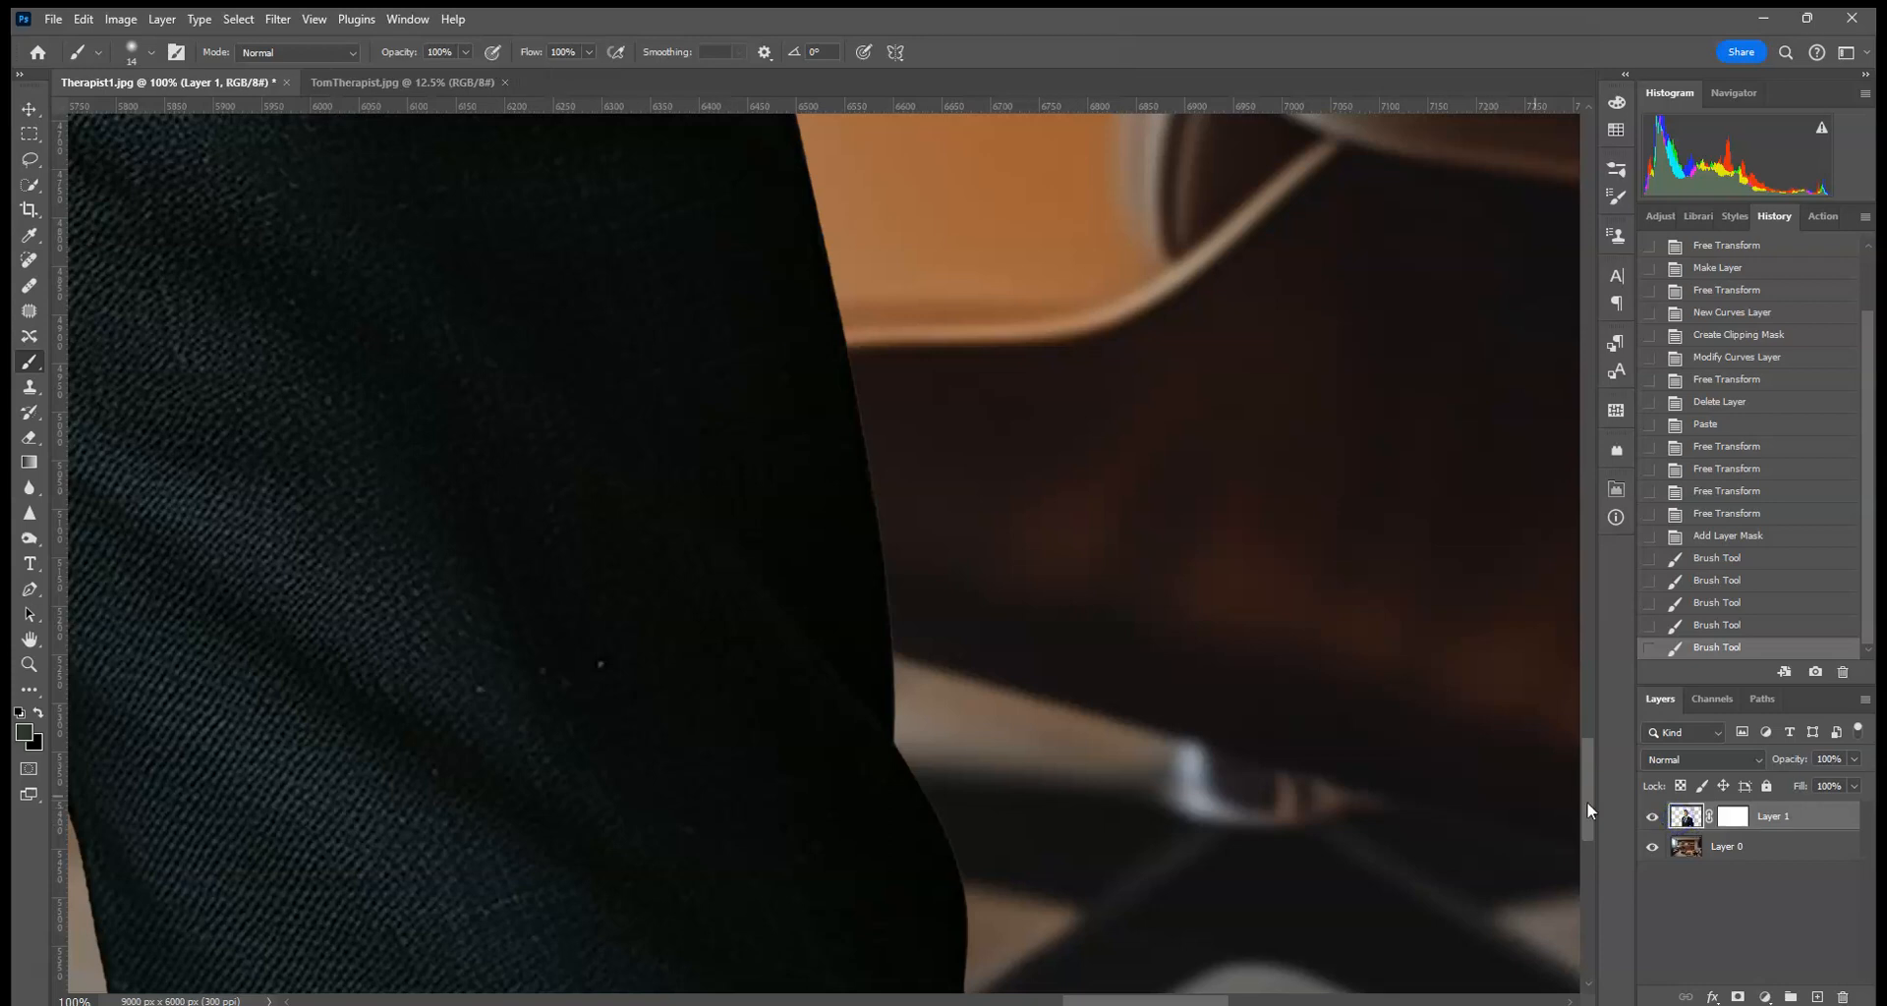
{"action": "left_click", "coordinate": [32, 489]}
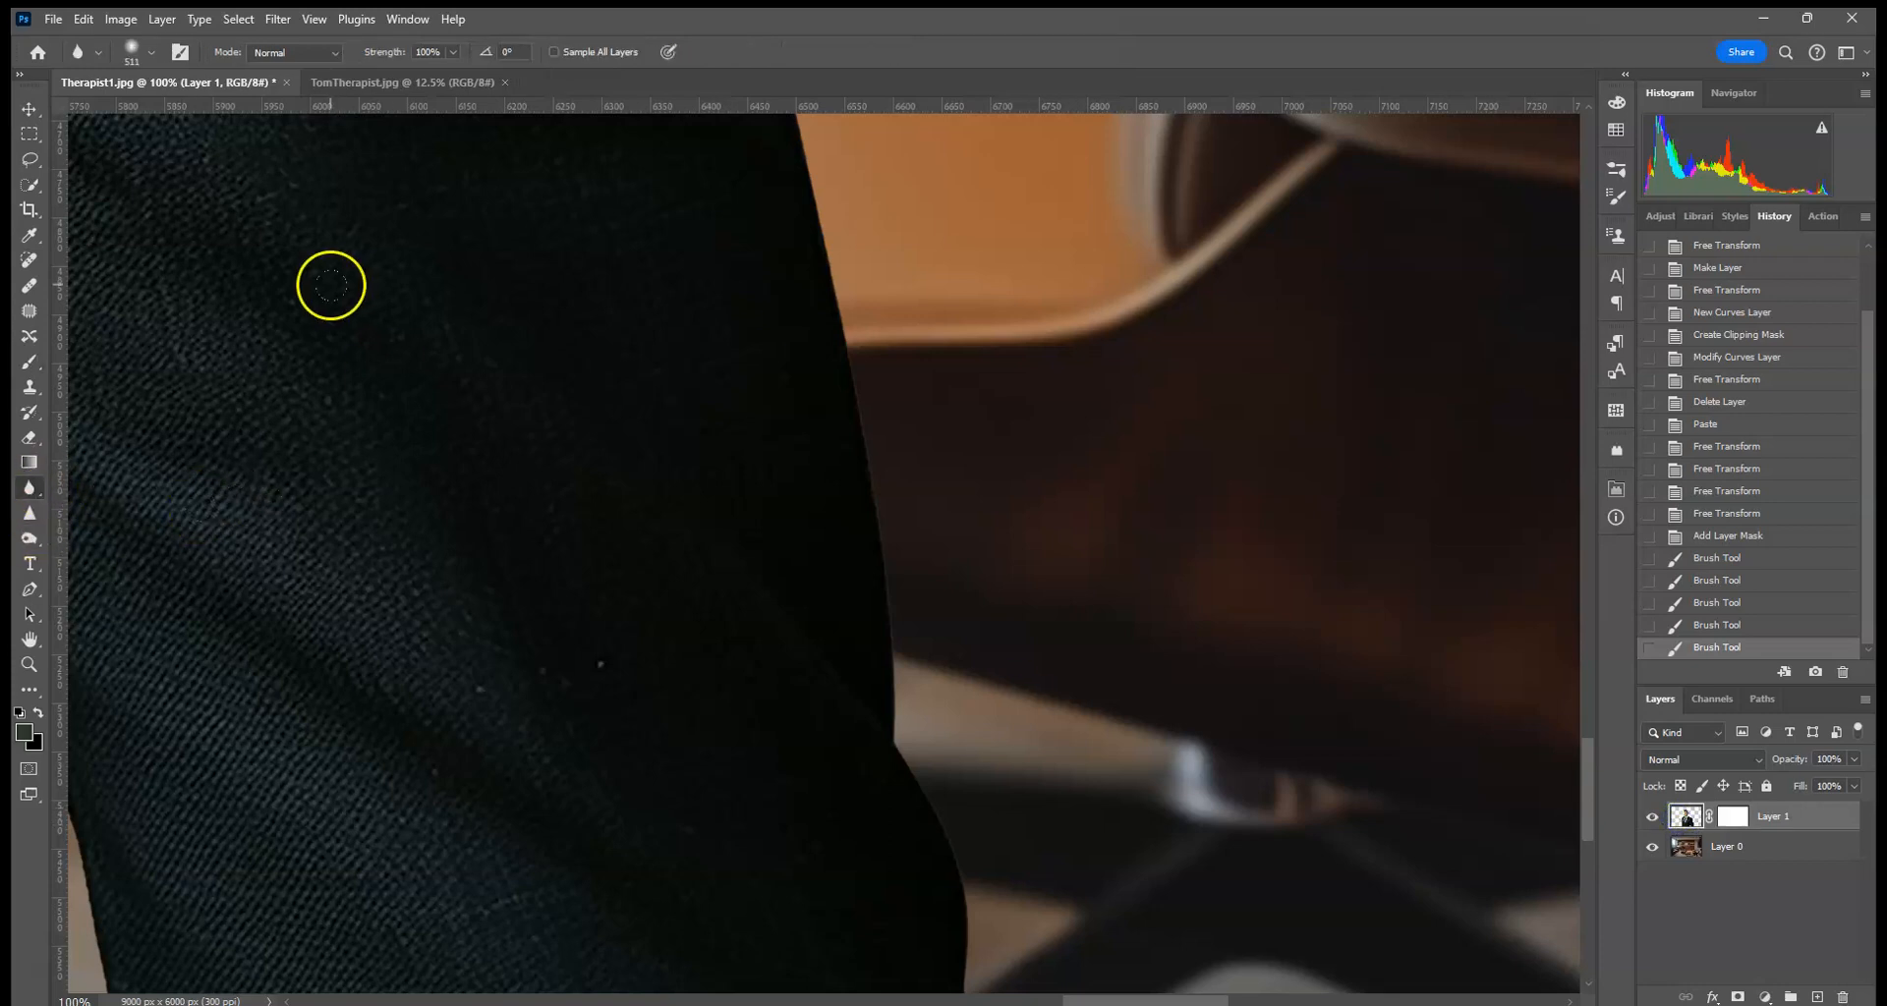
{"action": "left_click", "coordinate": [157, 53]}
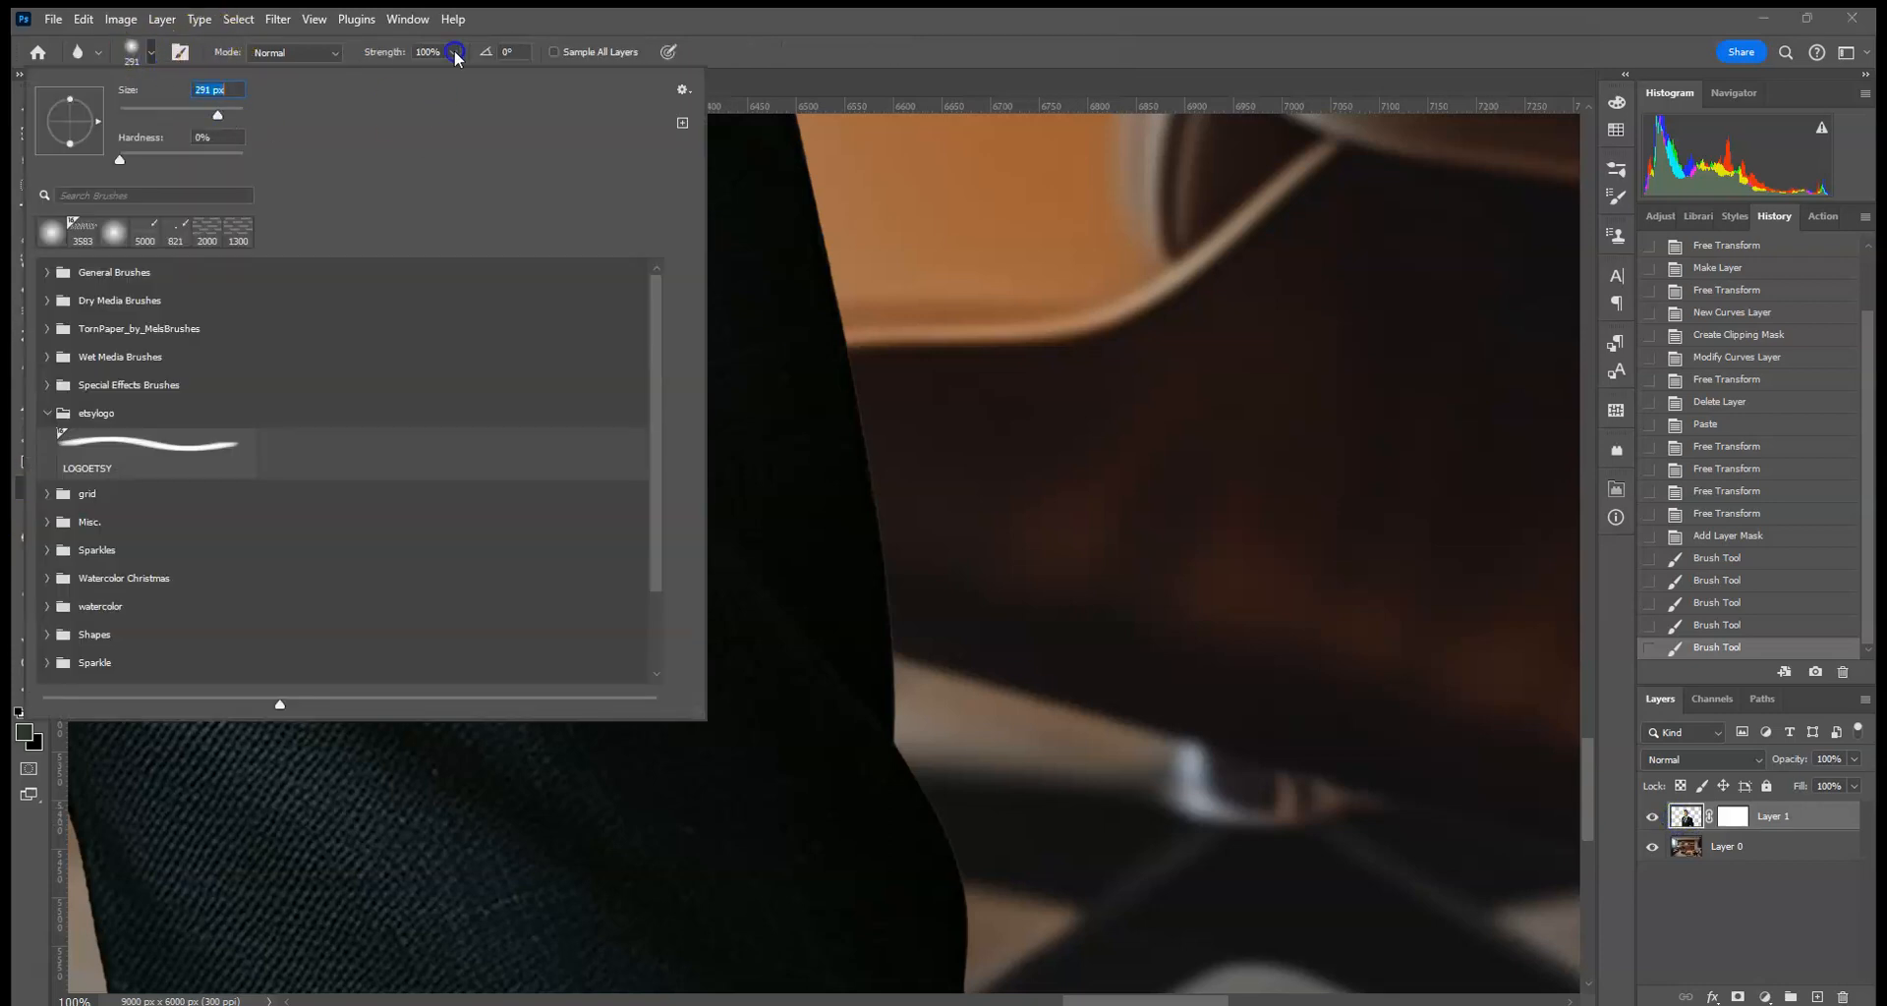
{"action": "left_click", "coordinate": [897, 334]}
{"action": "left_click_drag", "start_coordinate": [927, 761], "coordinate": [930, 764]}
{"action": "left_click_drag", "start_coordinate": [974, 644], "coordinate": [935, 341]}
{"action": "mouse_move", "coordinate": [905, 458]}
{"action": "left_mouse_down"}
{"action": "mouse_move", "coordinate": [973, 606]}
{"action": "mouse_move", "coordinate": [912, 316]}
{"action": "left_mouse_up"}
{"action": "left_click_drag", "start_coordinate": [900, 579], "coordinate": [935, 774]}
Paint black on Layer 1's mask to remove the leftover background patch in the chair-side sleeve's lower inner fold
{"action": "left_click_drag", "start_coordinate": [614, 582], "coordinate": [1026, 615]}
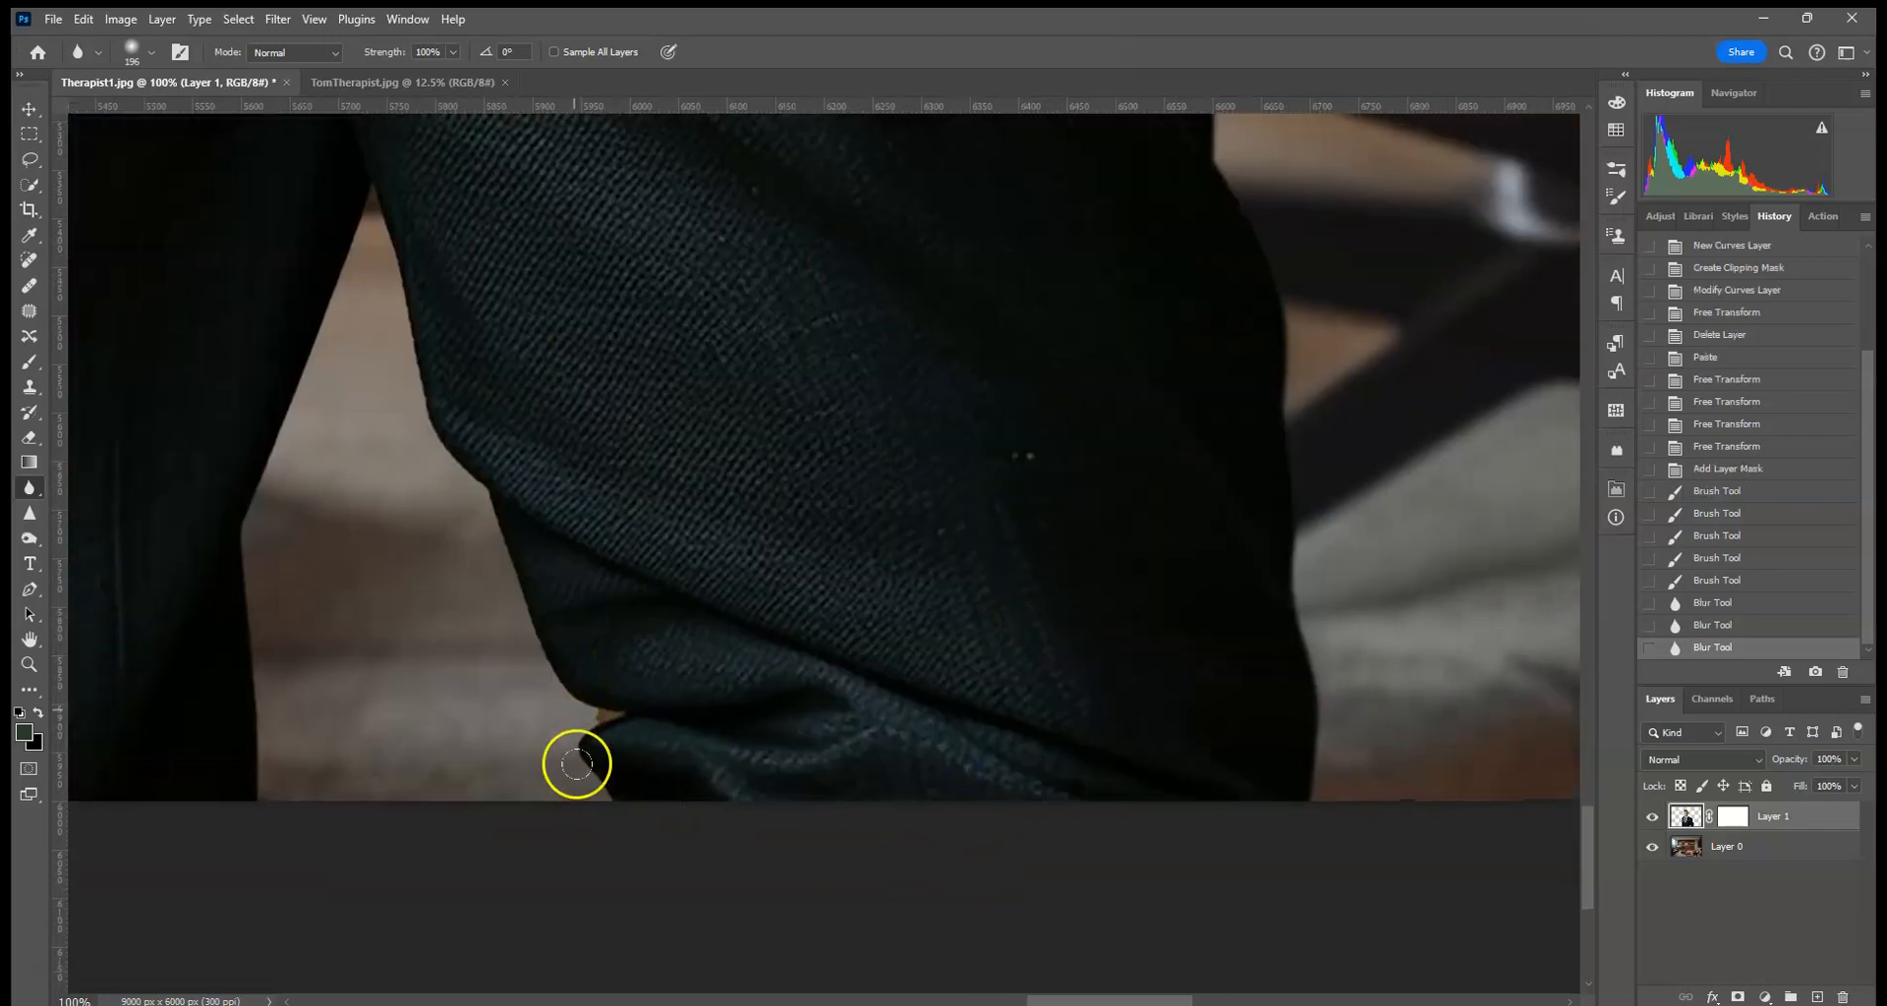
{"action": "left_click", "coordinate": [1729, 818]}
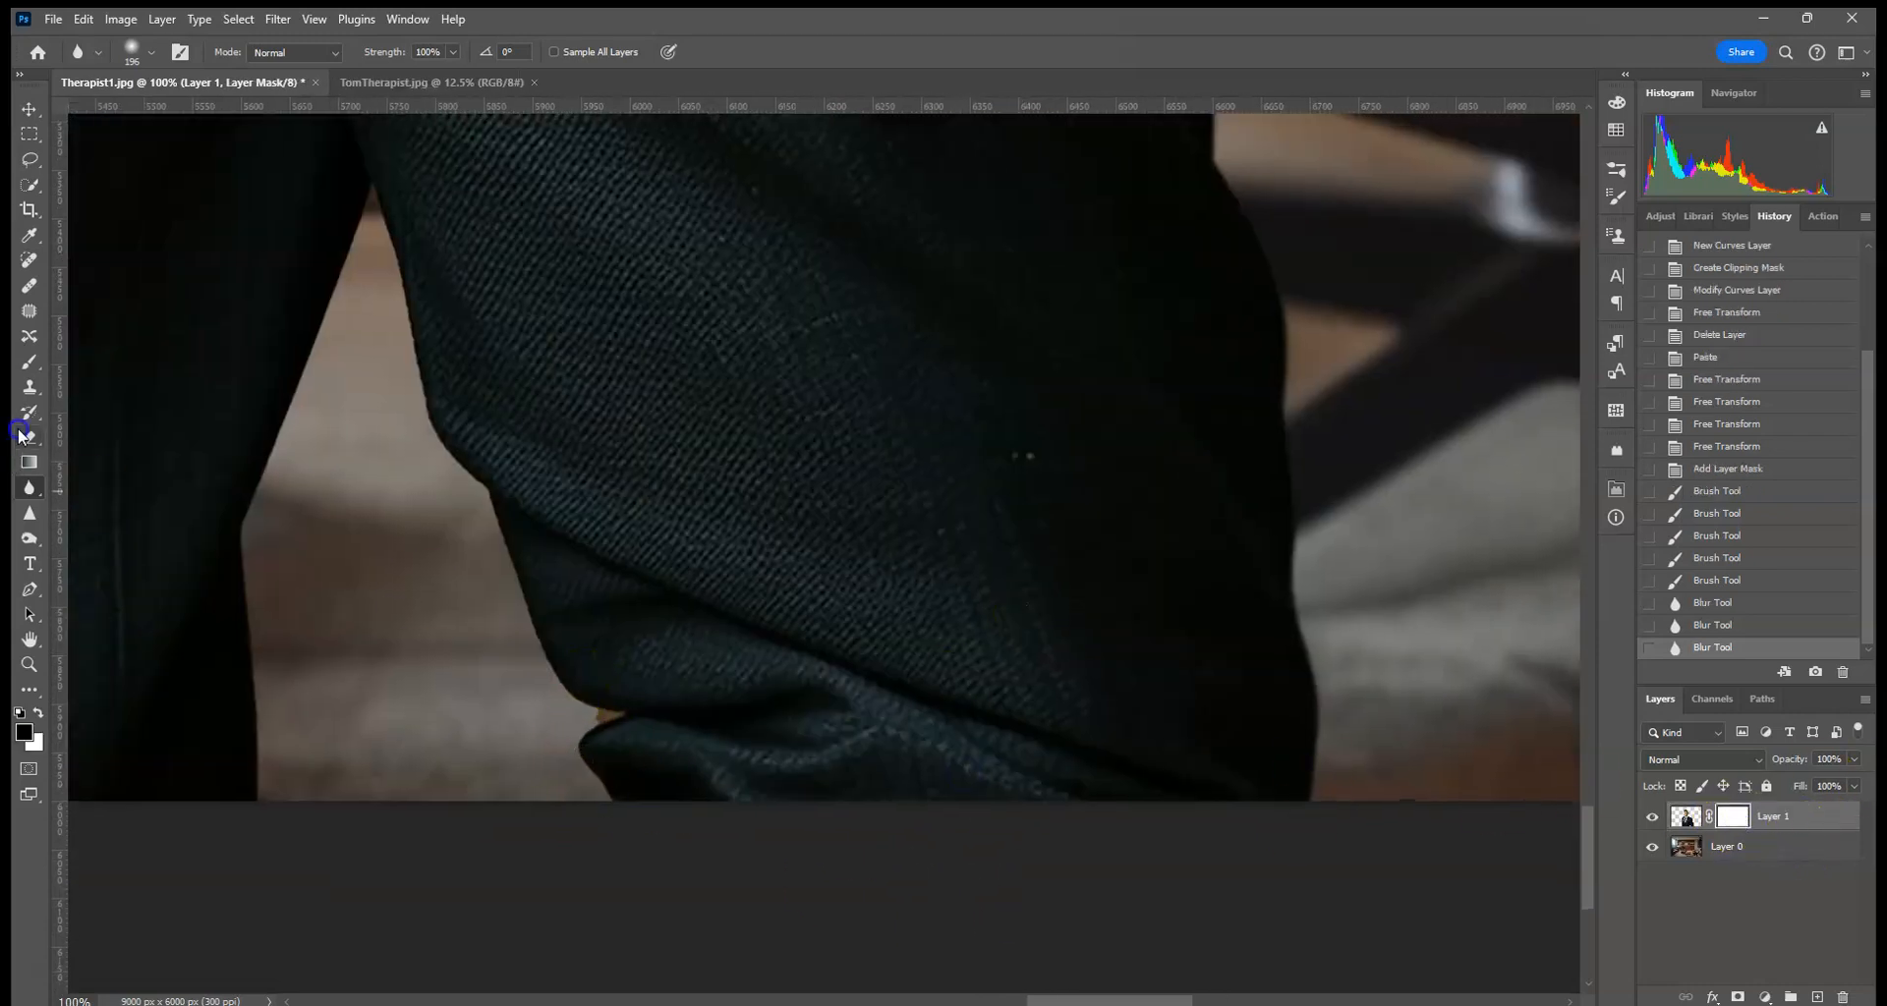
{"action": "left_click", "coordinate": [28, 364]}
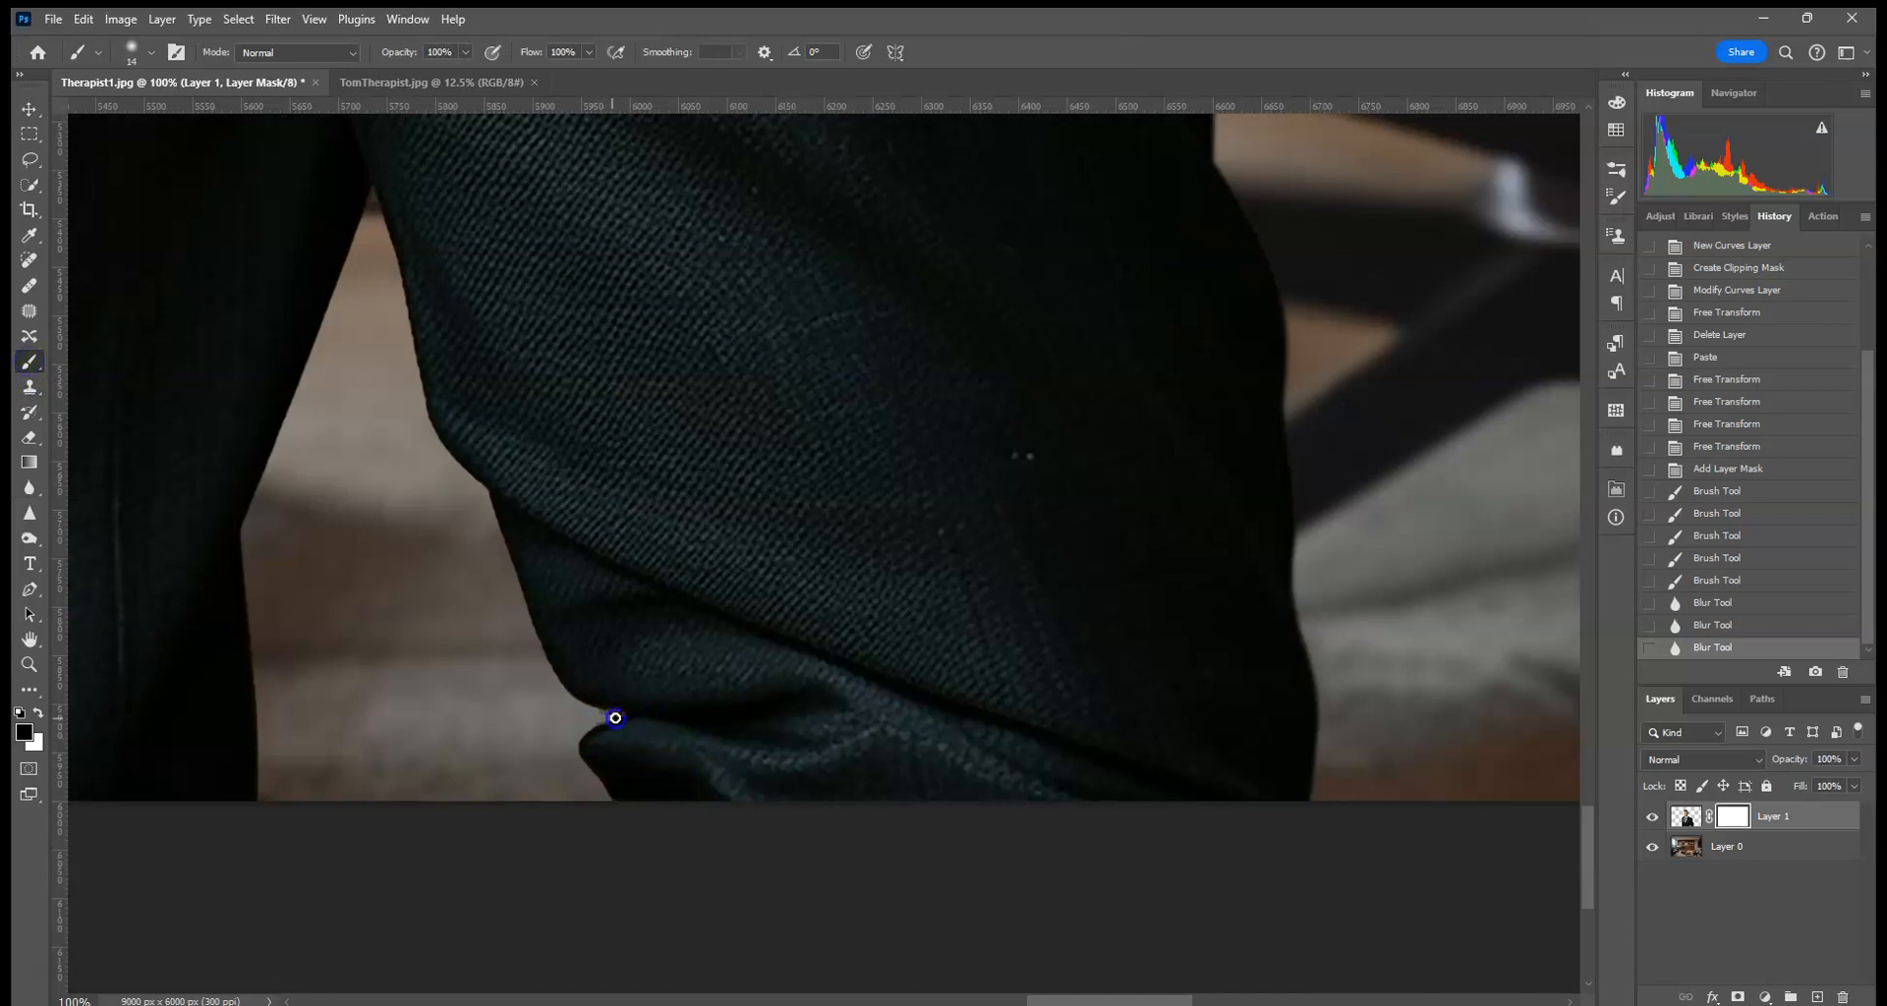
{"action": "left_click", "coordinate": [580, 730]}
Blur the cutout edges on Layer 1's image around the gap between the jacket and the chair-side sleeve
{"action": "left_click", "coordinate": [1686, 816]}
{"action": "left_click", "coordinate": [27, 487]}
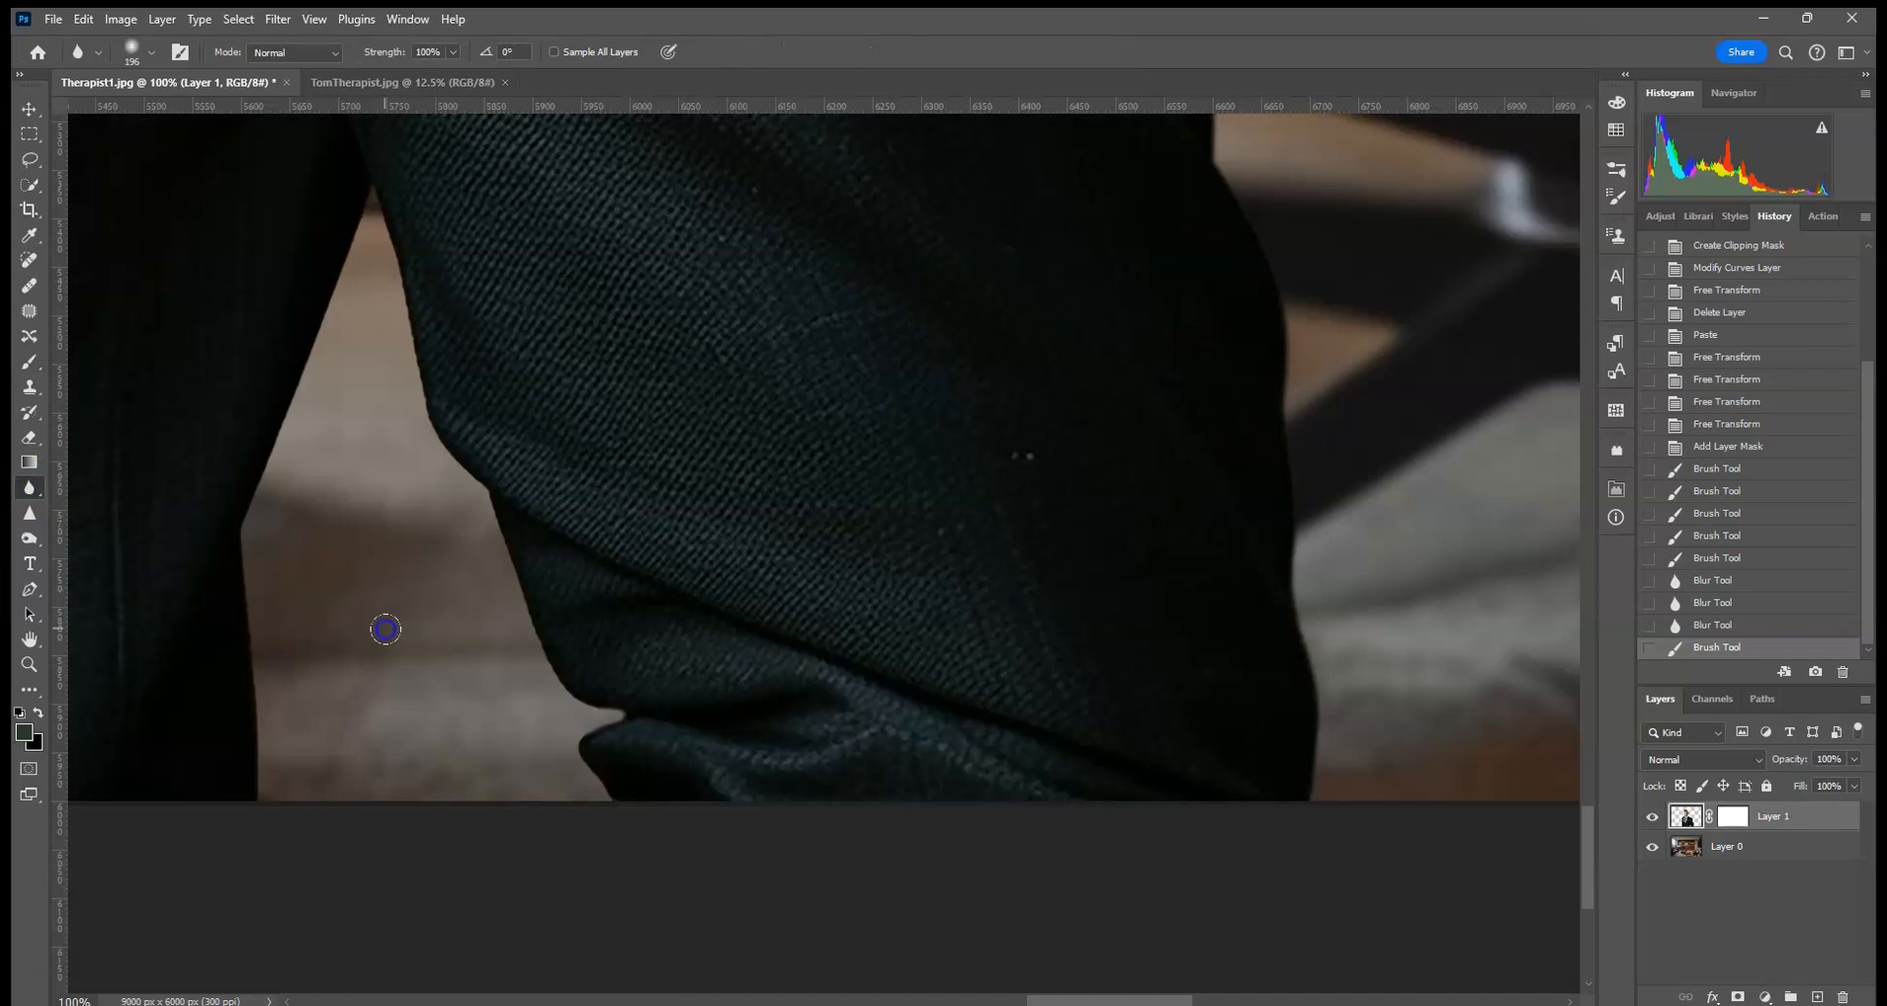
{"action": "mouse_move", "coordinate": [440, 366]}
{"action": "left_mouse_down"}
{"action": "mouse_move", "coordinate": [451, 295]}
{"action": "mouse_move", "coordinate": [371, 244]}
{"action": "mouse_move", "coordinate": [268, 479]}
{"action": "mouse_move", "coordinate": [316, 811]}
{"action": "left_mouse_up"}
Blur the outer edge of the sofa-side sleeve from the image's lower border upward
{"action": "left_click_drag", "start_coordinate": [316, 634], "coordinate": [1474, 590]}
{"action": "left_click_drag", "start_coordinate": [167, 616], "coordinate": [1425, 634]}
{"action": "left_click_drag", "start_coordinate": [247, 616], "coordinate": [777, 665]}
{"action": "left_click_drag", "start_coordinate": [746, 807], "coordinate": [775, 426]}
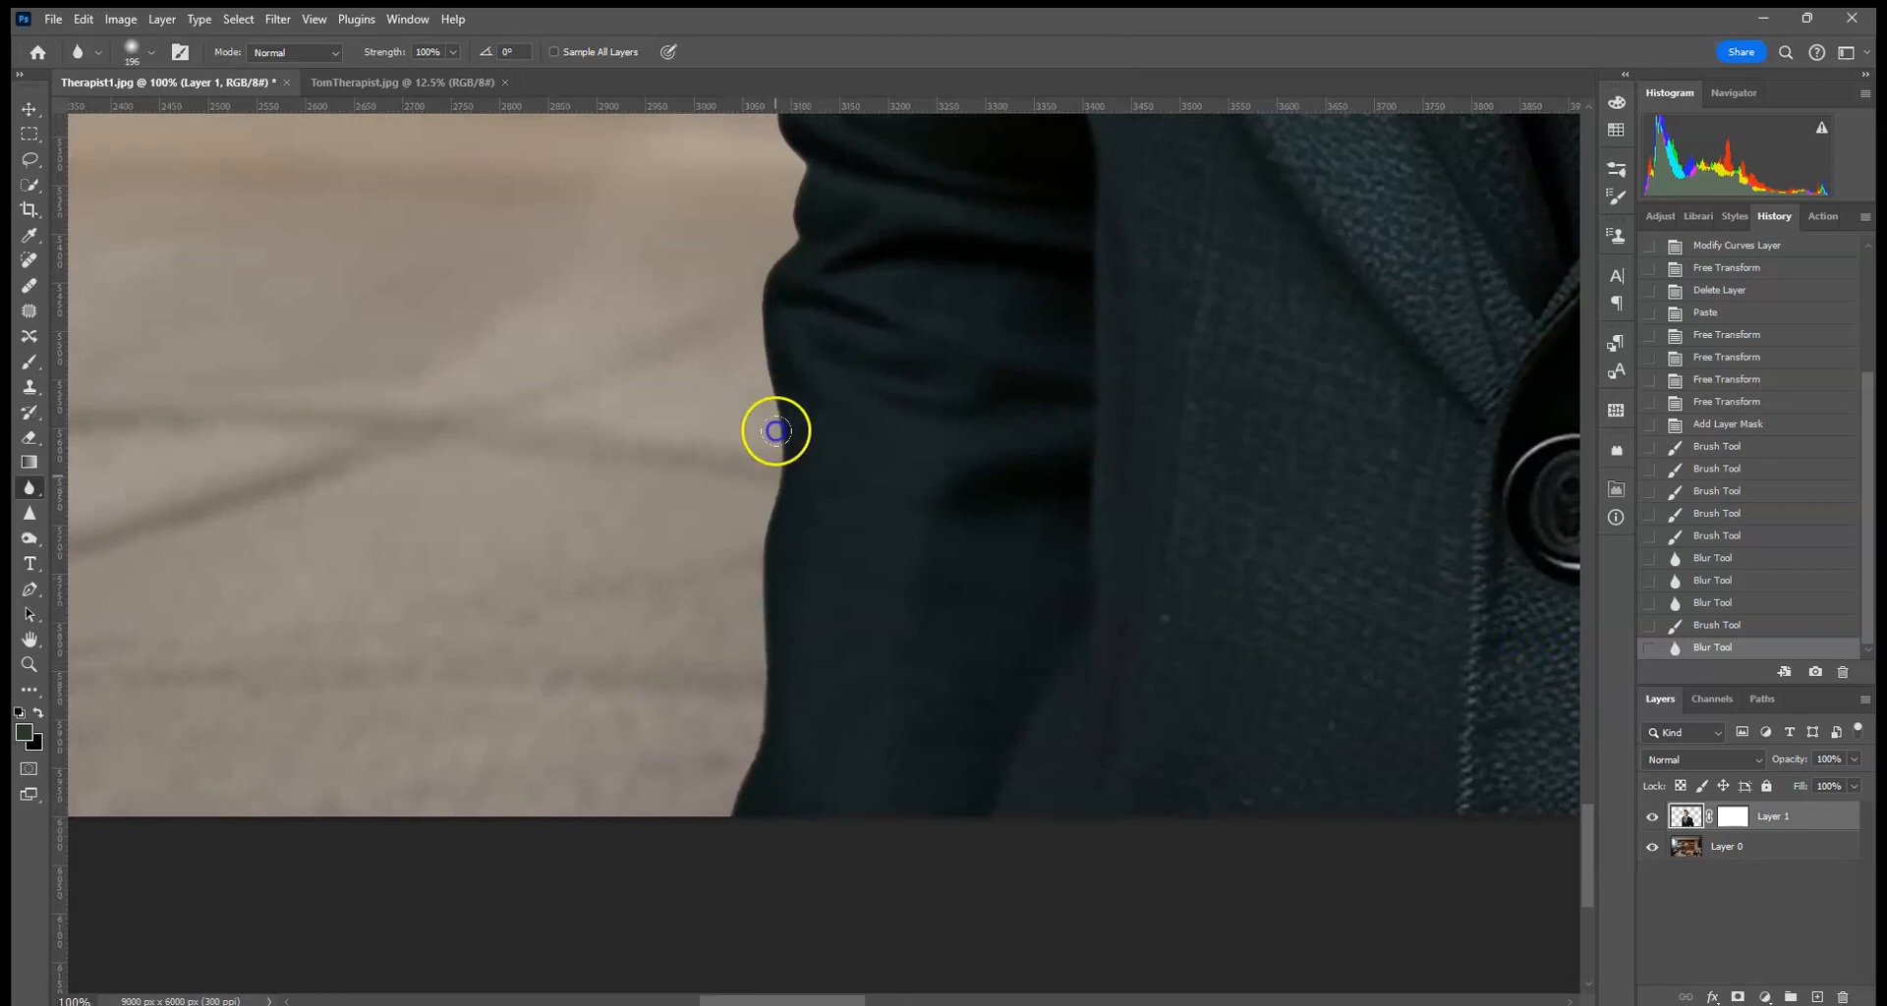
{"action": "scroll", "coordinate": [842, 593], "scroll_direction": "up", "scroll_amount": 3}
{"action": "left_click_drag", "start_coordinate": [742, 671], "coordinate": [836, 402]}
{"action": "left_click_drag", "start_coordinate": [879, 435], "coordinate": [855, 804]}
Continue blurring the sofa-side sleeve's outer edge up to the shoulder
{"action": "mouse_move", "coordinate": [791, 721]}
{"action": "left_mouse_down"}
{"action": "mouse_move", "coordinate": [820, 344]}
{"action": "mouse_move", "coordinate": [857, 664]}
{"action": "left_mouse_up"}
{"action": "left_click_drag", "start_coordinate": [893, 398], "coordinate": [914, 886]}
{"action": "left_click_drag", "start_coordinate": [761, 384], "coordinate": [773, 798]}
{"action": "left_click_drag", "start_coordinate": [883, 189], "coordinate": [874, 699]}
{"action": "left_click_drag", "start_coordinate": [746, 648], "coordinate": [830, 560]}
{"action": "left_click_drag", "start_coordinate": [810, 232], "coordinate": [766, 684]}
Soften the cutout edge across the sofa-side shoulder and collar, and view the man's upper body at 33.3%
{"action": "mouse_move", "coordinate": [1301, 136]}
{"action": "left_mouse_down"}
{"action": "mouse_move", "coordinate": [1062, 196]}
{"action": "mouse_move", "coordinate": [1086, 194]}
{"action": "left_mouse_up"}
{"action": "left_click_drag", "start_coordinate": [1170, 306], "coordinate": [524, 635]}
{"action": "mouse_move", "coordinate": [1022, 302]}
{"action": "left_mouse_down"}
{"action": "mouse_move", "coordinate": [949, 216]}
{"action": "mouse_move", "coordinate": [949, 232]}
{"action": "left_mouse_up"}
{"action": "left_click_drag", "start_coordinate": [1542, 344], "coordinate": [676, 524]}
{"action": "left_click_drag", "start_coordinate": [1201, 471], "coordinate": [1208, 478]}
{"action": "left_click_drag", "start_coordinate": [1240, 369], "coordinate": [1336, 967]}
{"action": "mouse_move", "coordinate": [1145, 560]}
{"action": "left_mouse_down"}
{"action": "mouse_move", "coordinate": [1247, 451]}
{"action": "mouse_move", "coordinate": [1263, 584]}
{"action": "left_mouse_up"}
{"action": "key", "text": "ctrl+minus"}
{"action": "key", "text": "ctrl+minus"}
{"action": "key", "text": "ctrl+minus"}
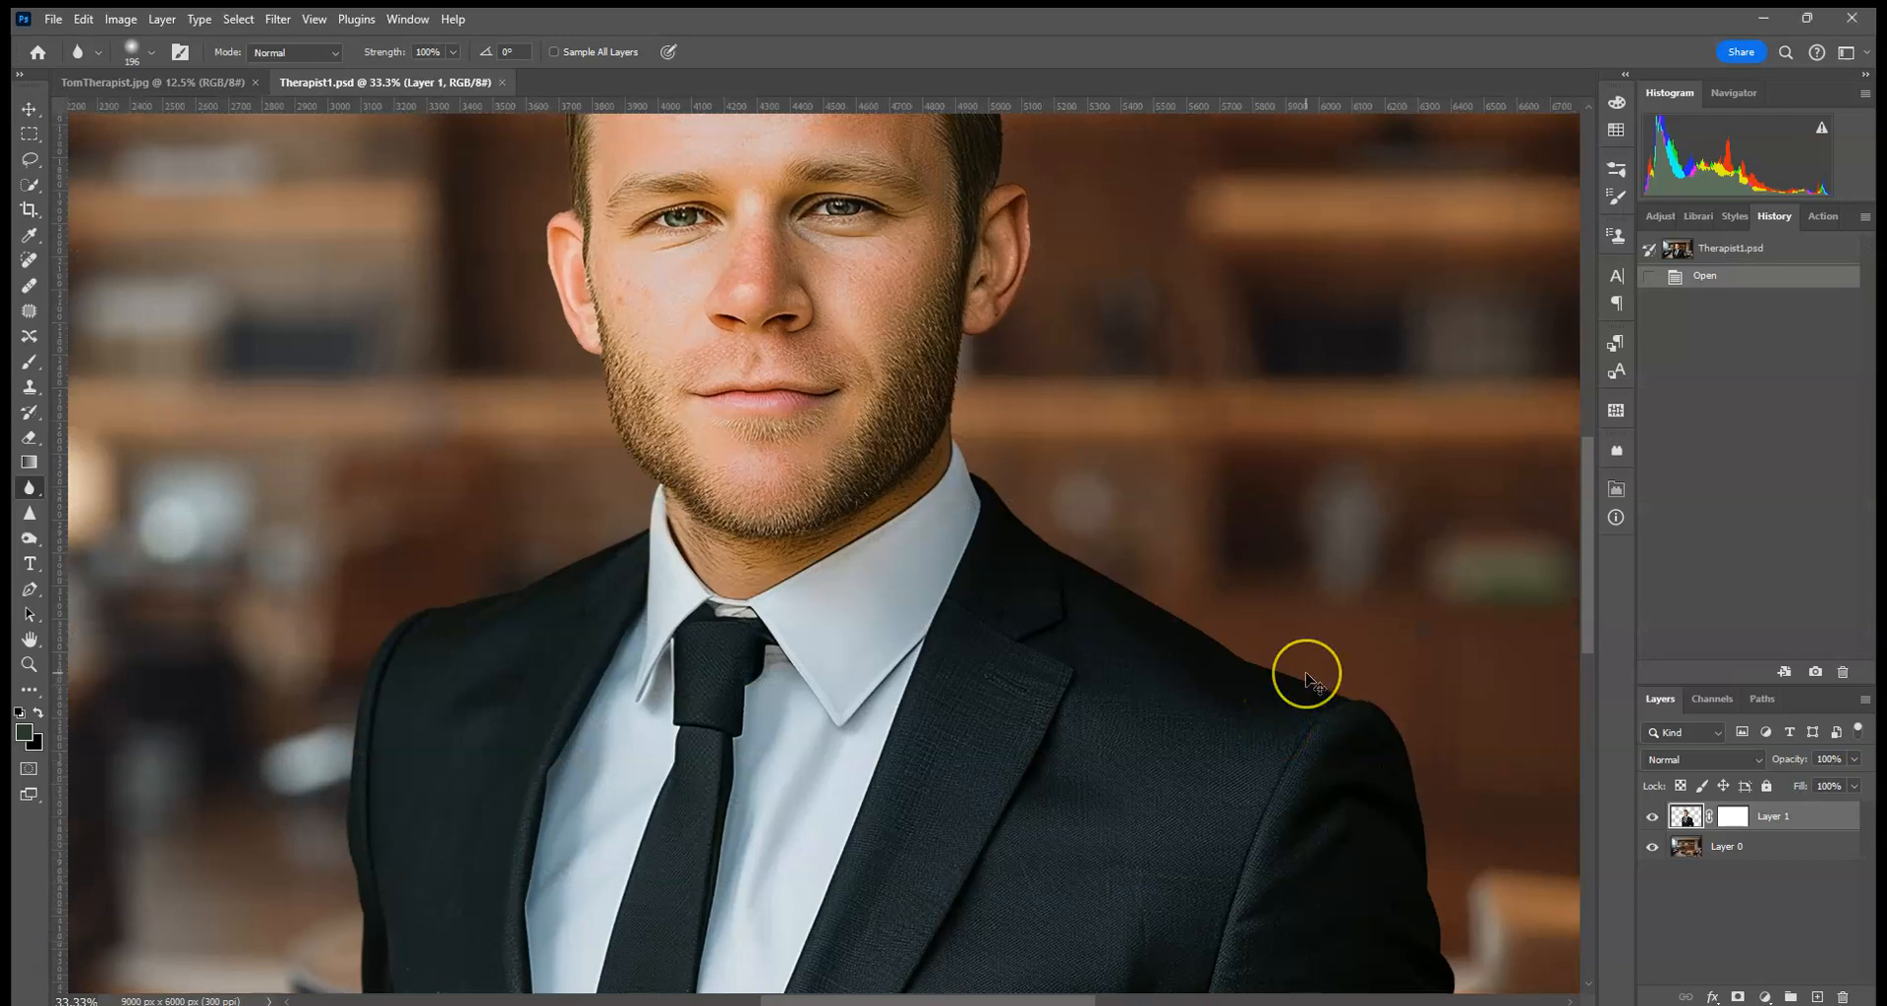
Blur the cutout edge from the chair-side shoulder past the neck up to the ear, working at 100% zoom
{"action": "key", "text": "ctrl+plus"}
{"action": "key", "text": "ctrl+plus"}
{"action": "key", "text": "ctrl+plus"}
{"action": "left_click_drag", "start_coordinate": [1129, 505], "coordinate": [865, 845]}
{"action": "mouse_move", "coordinate": [1129, 370]}
{"action": "left_mouse_down"}
{"action": "mouse_move", "coordinate": [838, 784]}
{"action": "mouse_move", "coordinate": [849, 672]}
{"action": "left_mouse_up"}
{"action": "left_click_drag", "start_coordinate": [968, 531], "coordinate": [845, 619]}
{"action": "left_click_drag", "start_coordinate": [971, 537], "coordinate": [855, 629]}
{"action": "left_click_drag", "start_coordinate": [983, 520], "coordinate": [865, 629]}
{"action": "left_click_drag", "start_coordinate": [1146, 282], "coordinate": [1077, 564]}
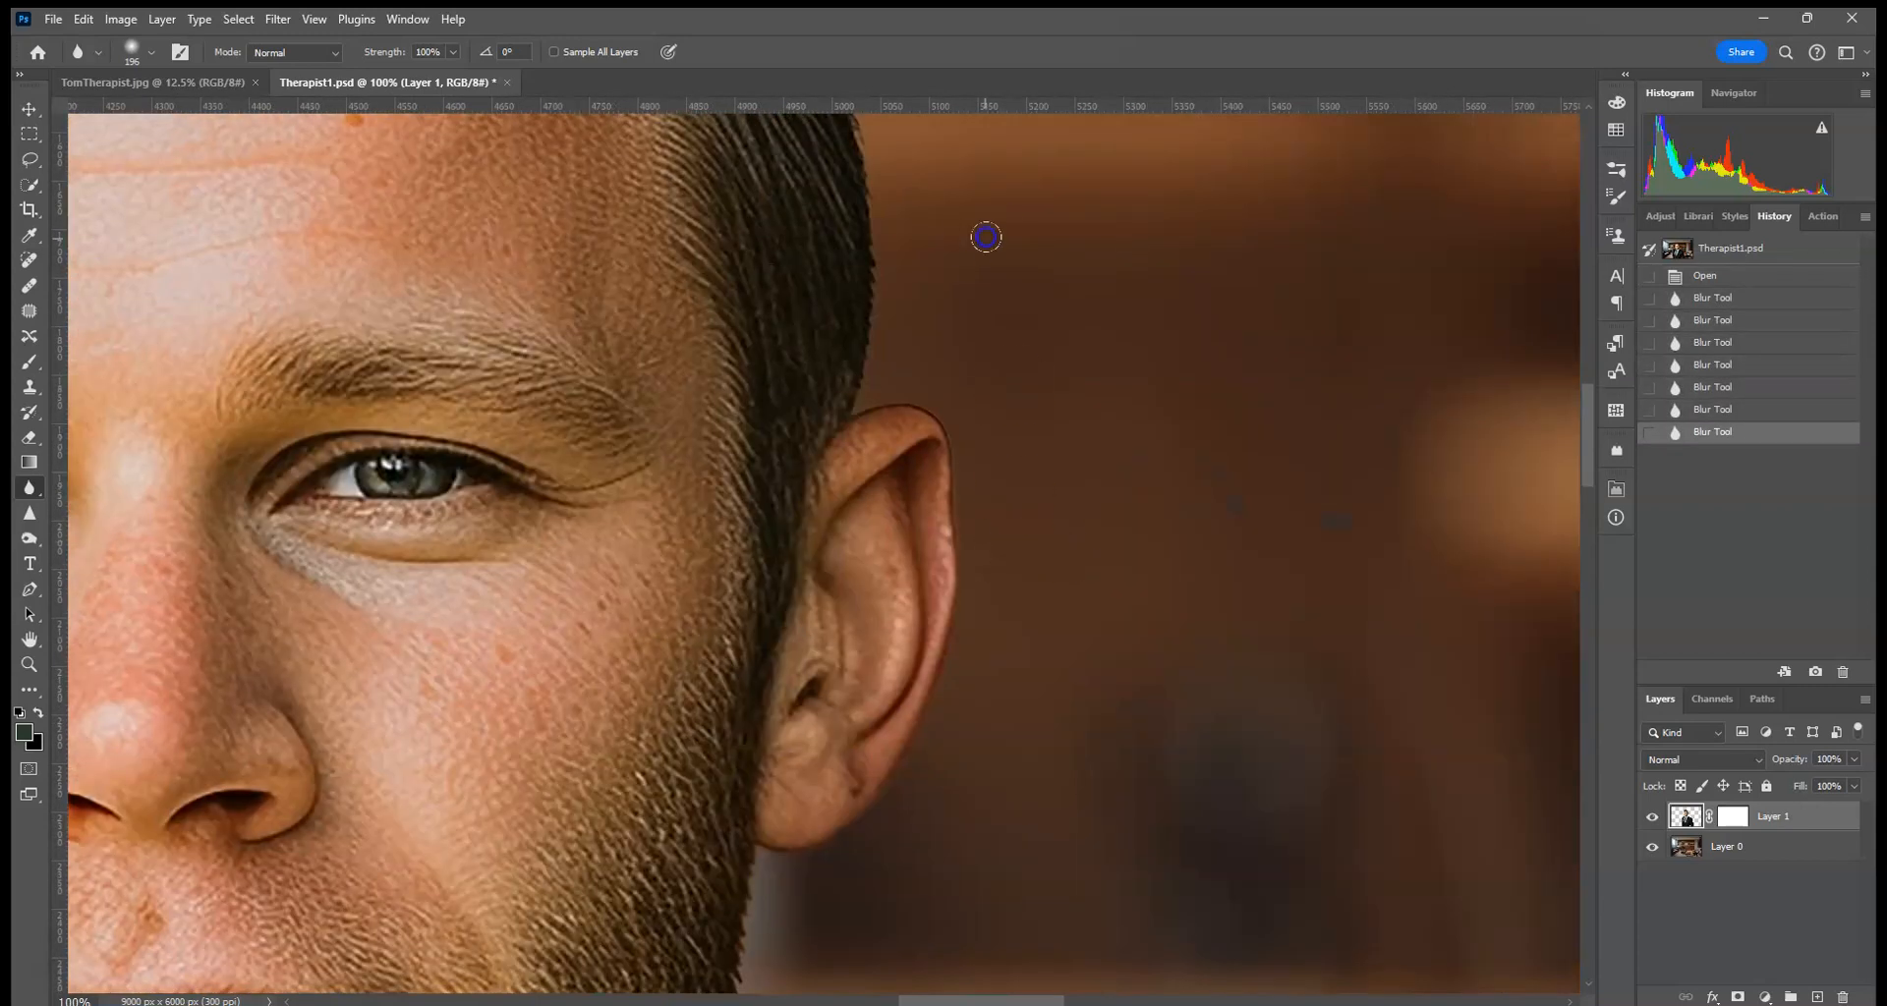
Blur the edge of the hair above the chair-side ear up to the top of the head
{"action": "left_click", "coordinate": [881, 269]}
{"action": "left_click_drag", "start_coordinate": [906, 261], "coordinate": [1053, 566]}
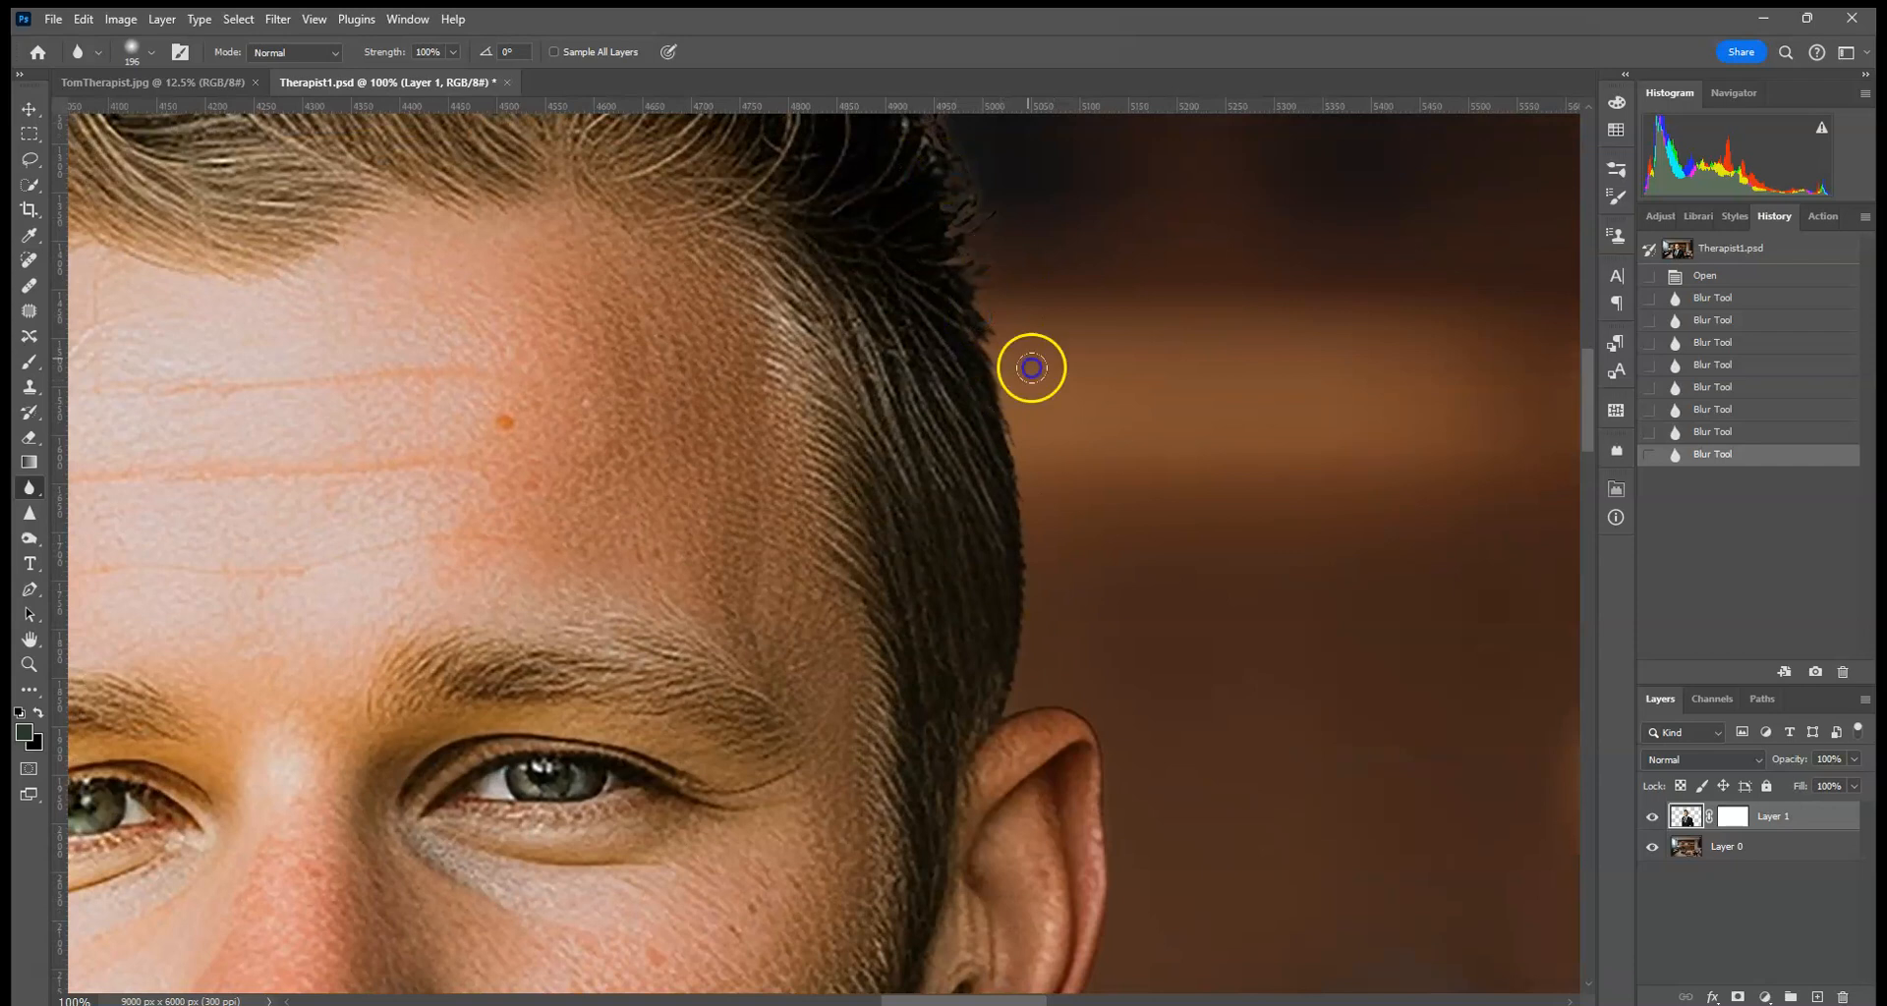
{"action": "left_click", "coordinate": [1031, 368]}
{"action": "left_click_drag", "start_coordinate": [1033, 369], "coordinate": [1176, 644]}
{"action": "left_click_drag", "start_coordinate": [1159, 395], "coordinate": [1135, 361]}
{"action": "left_click_drag", "start_coordinate": [1135, 360], "coordinate": [1229, 590]}
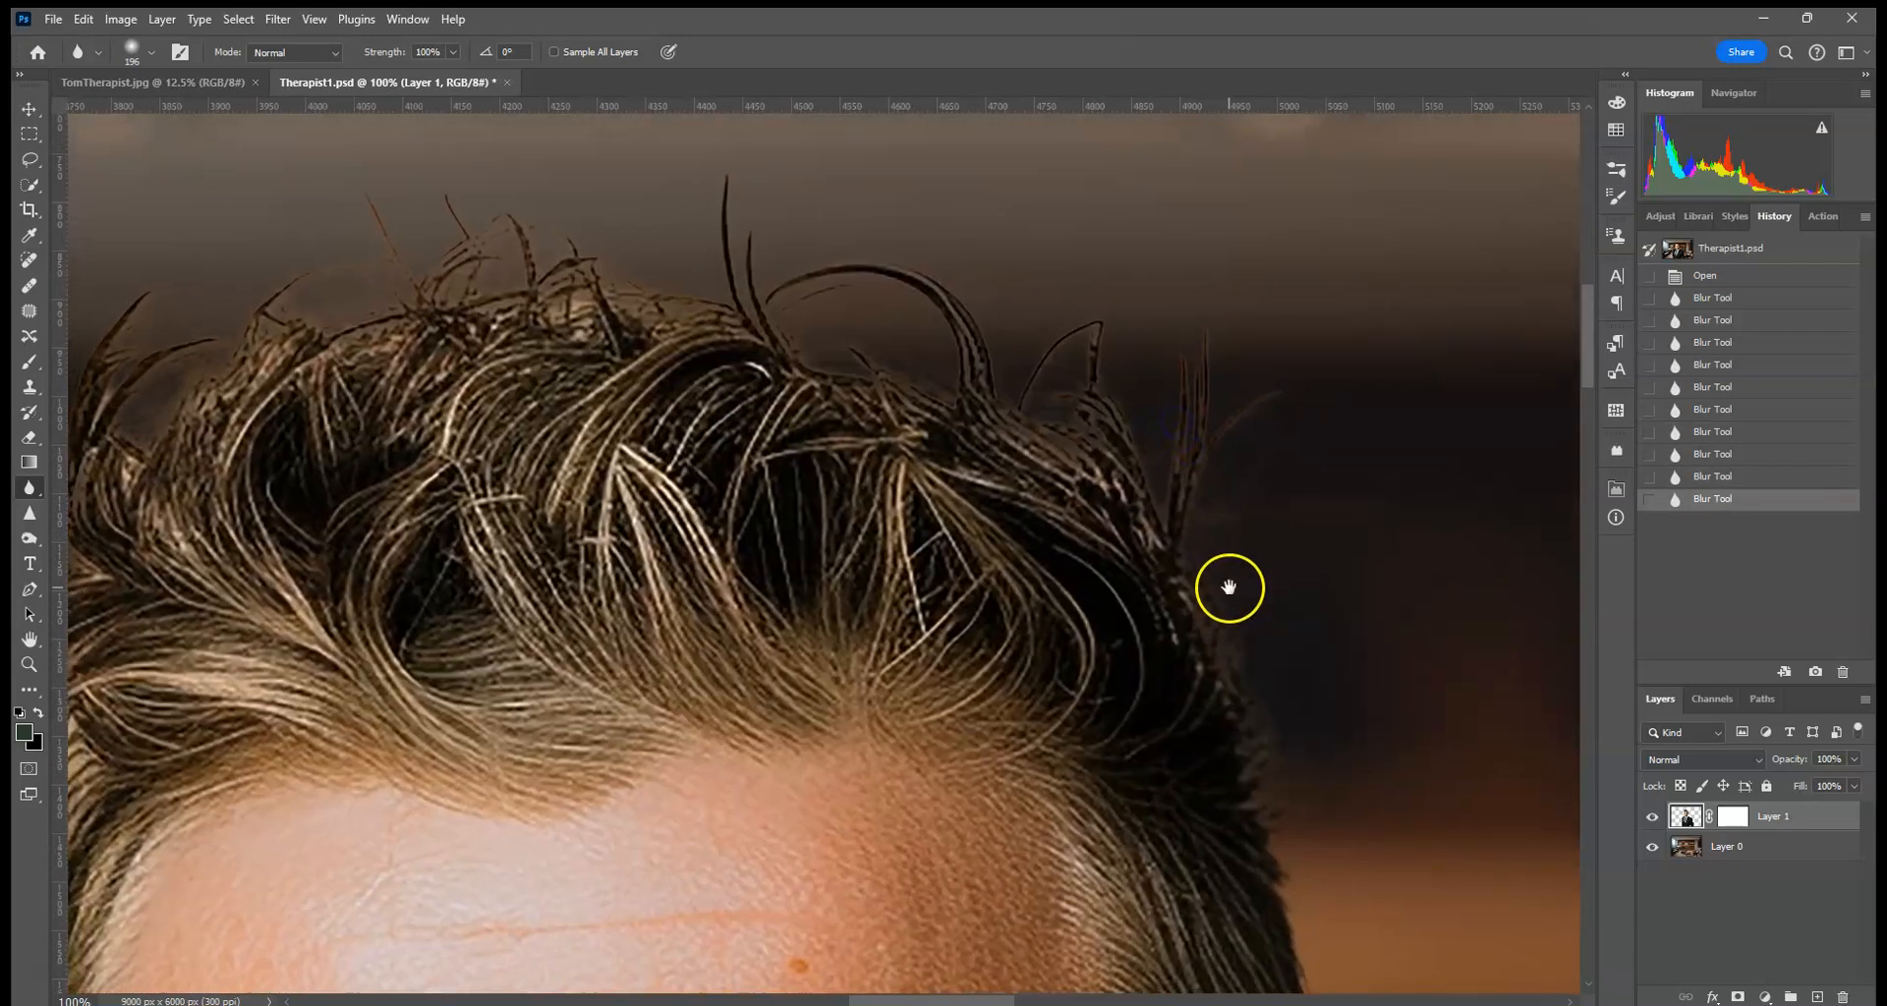
Blur the stray hairs at the chair-side corner of the man's hairstyle
{"action": "left_click_drag", "start_coordinate": [1226, 437], "coordinate": [1201, 393]}
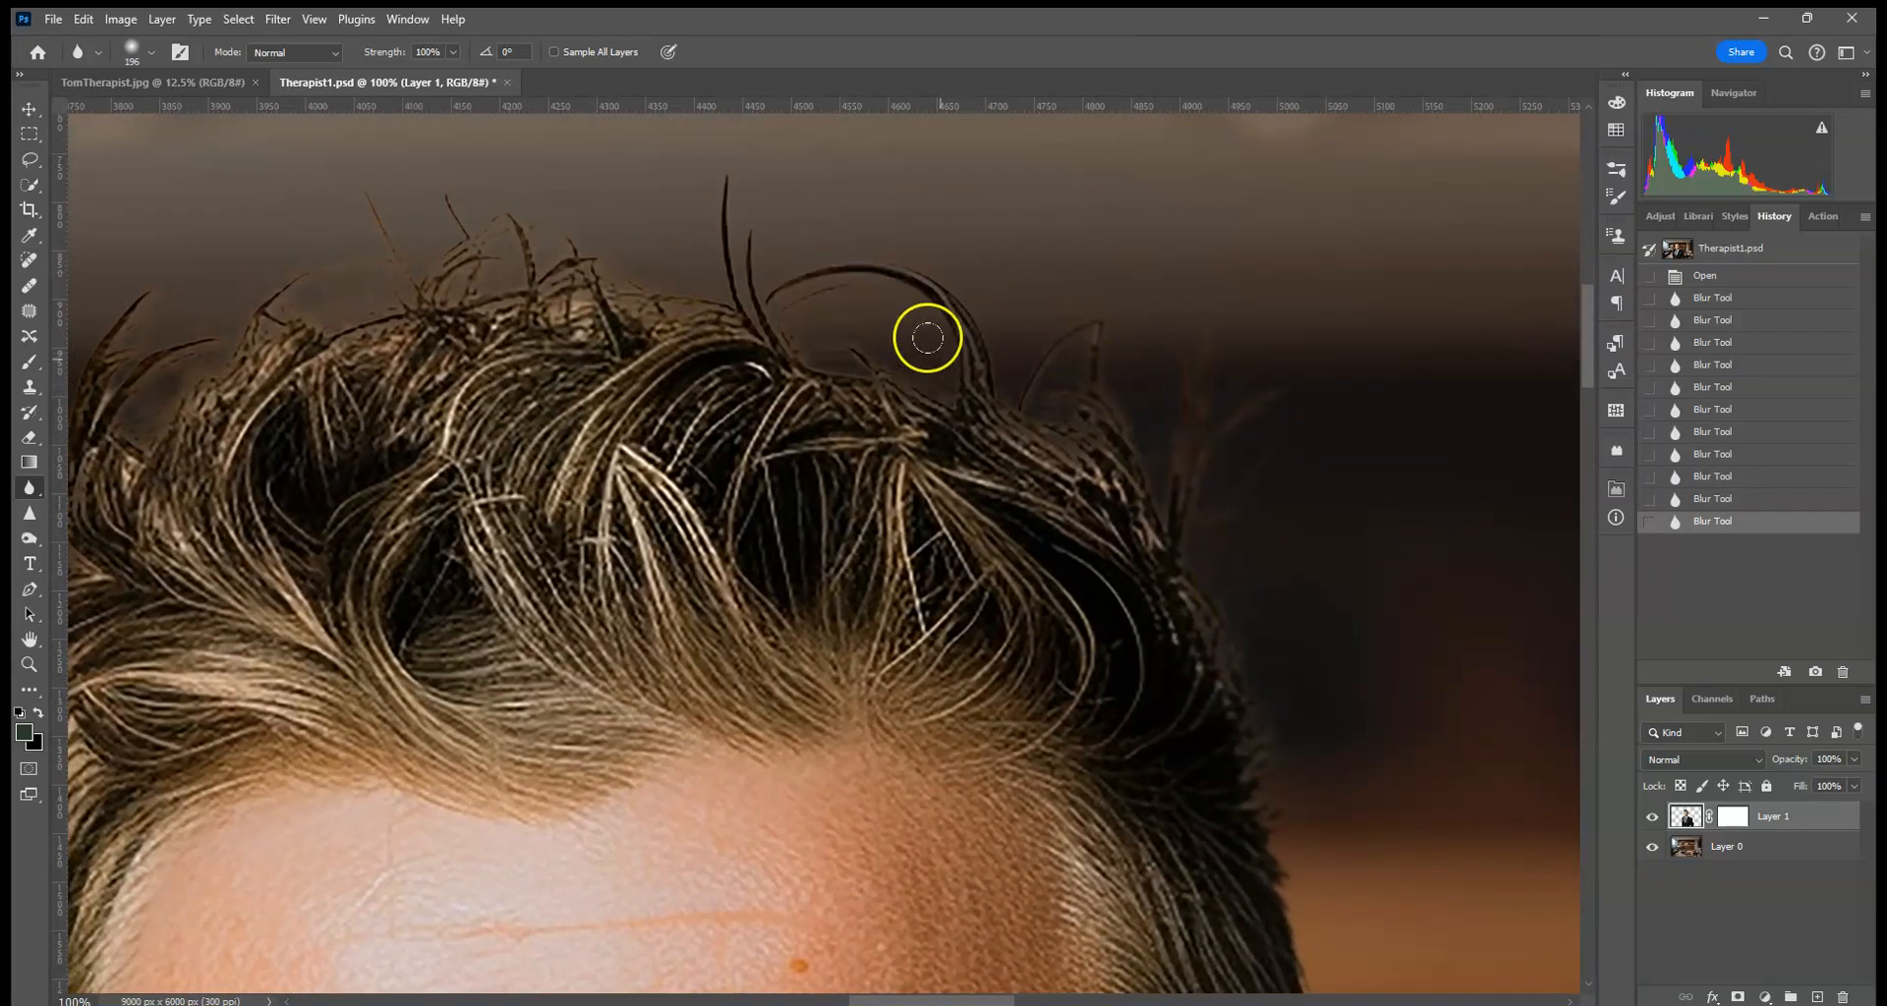
{"action": "left_click_drag", "start_coordinate": [950, 277], "coordinate": [1007, 349]}
{"action": "left_click", "coordinate": [1009, 356]}
{"action": "left_click", "coordinate": [1026, 360]}
{"action": "left_click_drag", "start_coordinate": [1251, 438], "coordinate": [1035, 417]}
{"action": "left_click", "coordinate": [1035, 418]}
Soften the stray strands along the top of the man's hair with repeated blur strokes
{"action": "left_click_drag", "start_coordinate": [693, 234], "coordinate": [938, 359]}
{"action": "left_click", "coordinate": [695, 160]}
{"action": "left_click", "coordinate": [599, 173]}
{"action": "left_click_drag", "start_coordinate": [581, 144], "coordinate": [289, 237]}
{"action": "left_click_drag", "start_coordinate": [686, 313], "coordinate": [442, 257]}
{"action": "left_click_drag", "start_coordinate": [625, 225], "coordinate": [406, 267]}
{"action": "left_click_drag", "start_coordinate": [540, 194], "coordinate": [379, 221]}
{"action": "left_click_drag", "start_coordinate": [692, 153], "coordinate": [511, 236]}
{"action": "left_click_drag", "start_coordinate": [889, 173], "coordinate": [597, 254]}
{"action": "left_click_drag", "start_coordinate": [1022, 257], "coordinate": [894, 295]}
{"action": "left_click_drag", "start_coordinate": [1506, 463], "coordinate": [1204, 393]}
{"action": "left_click_drag", "start_coordinate": [1280, 471], "coordinate": [1100, 394]}
{"action": "mouse_move", "coordinate": [1160, 490]}
{"action": "left_mouse_down"}
{"action": "mouse_move", "coordinate": [1048, 452]}
{"action": "mouse_move", "coordinate": [1416, 774]}
{"action": "left_mouse_up"}
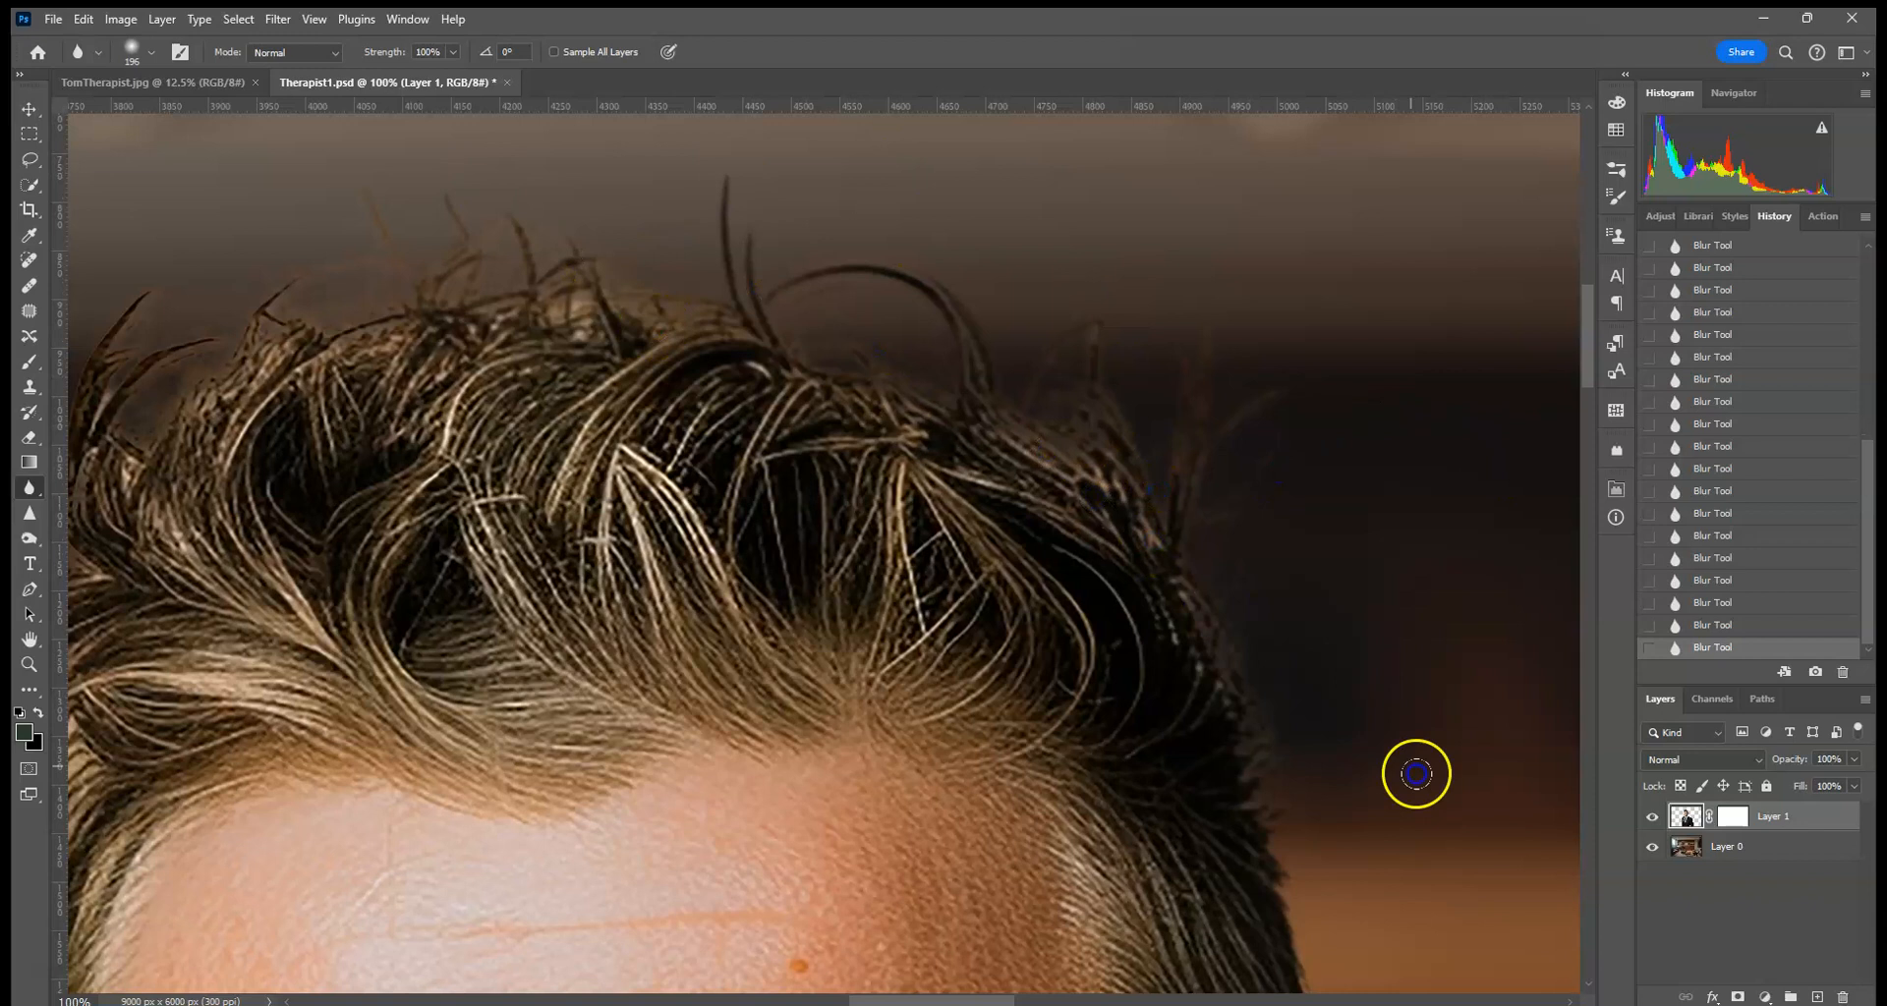
Blur the stray strands on the sofa-side part of the man's hair
{"action": "left_click_drag", "start_coordinate": [743, 444], "coordinate": [1336, 564]}
{"action": "left_click_drag", "start_coordinate": [944, 296], "coordinate": [700, 449]}
{"action": "left_click_drag", "start_coordinate": [986, 344], "coordinate": [808, 463]}
{"action": "left_click_drag", "start_coordinate": [914, 401], "coordinate": [890, 416]}
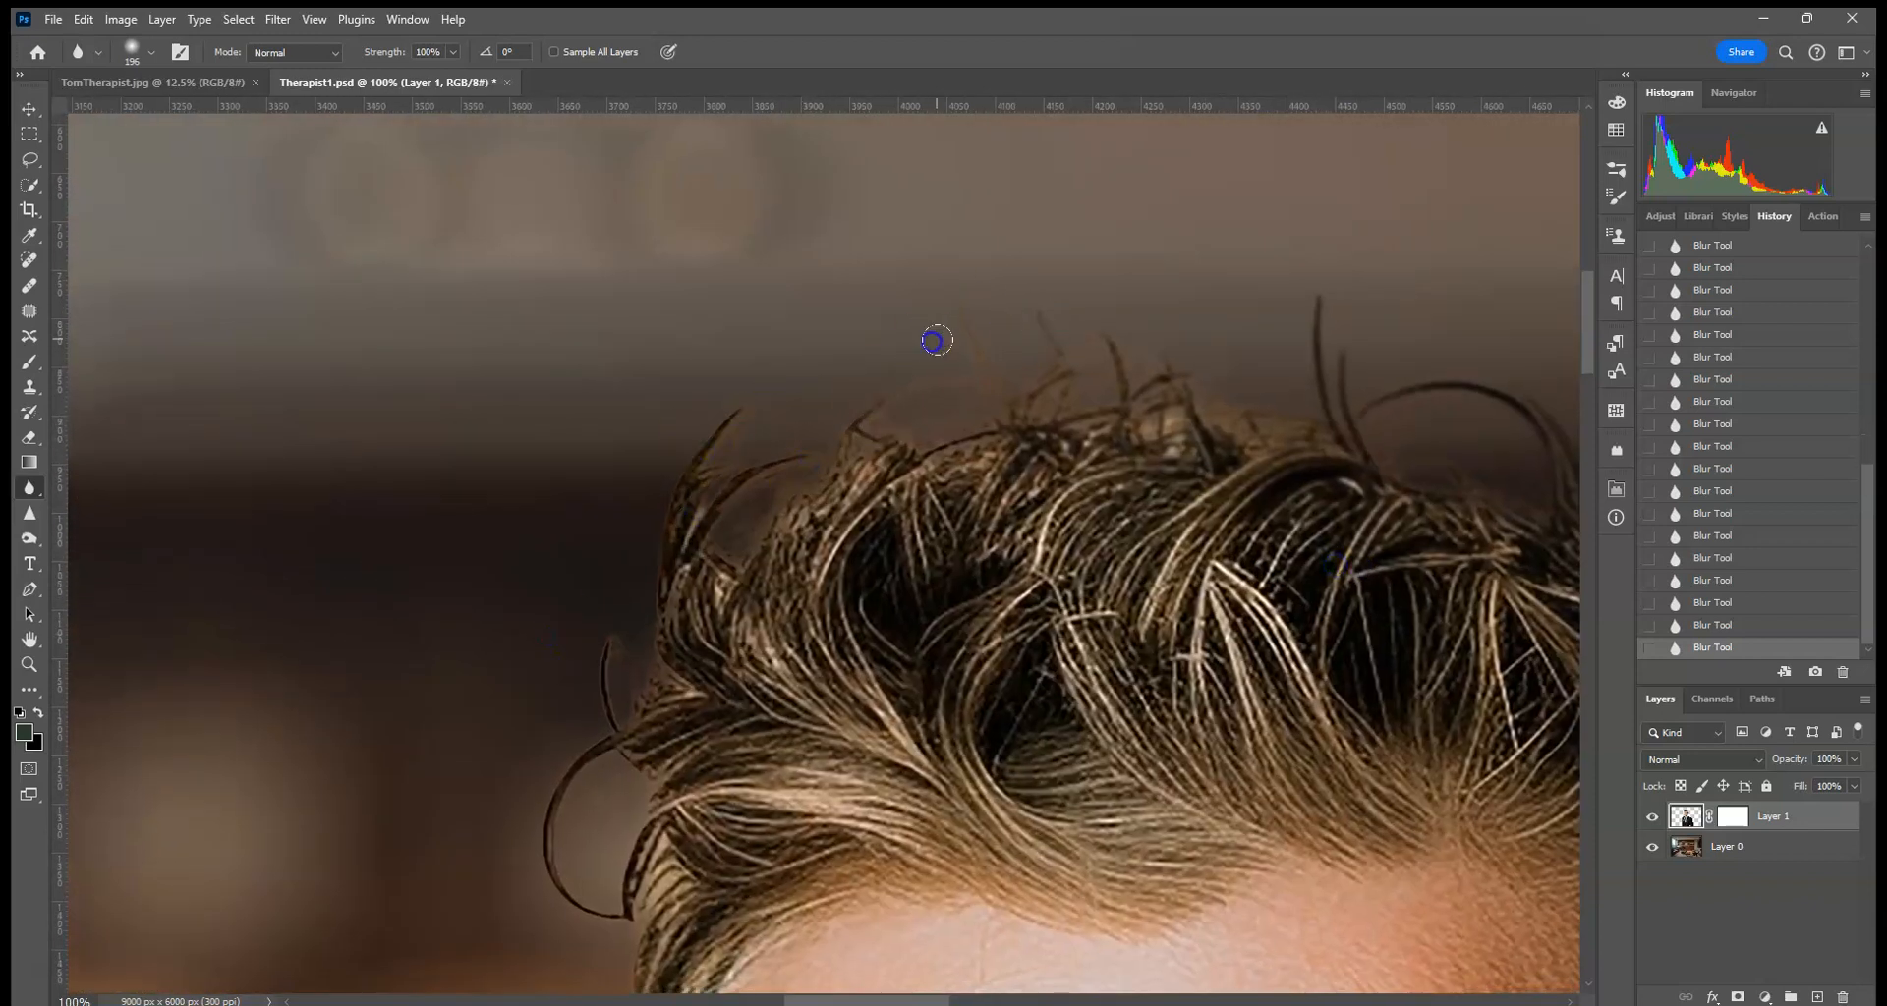
{"action": "mouse_move", "coordinate": [621, 744]}
{"action": "left_mouse_down"}
{"action": "mouse_move", "coordinate": [644, 689]}
{"action": "mouse_move", "coordinate": [590, 717]}
{"action": "mouse_move", "coordinate": [577, 838]}
{"action": "mouse_move", "coordinate": [623, 763]}
{"action": "left_mouse_up"}
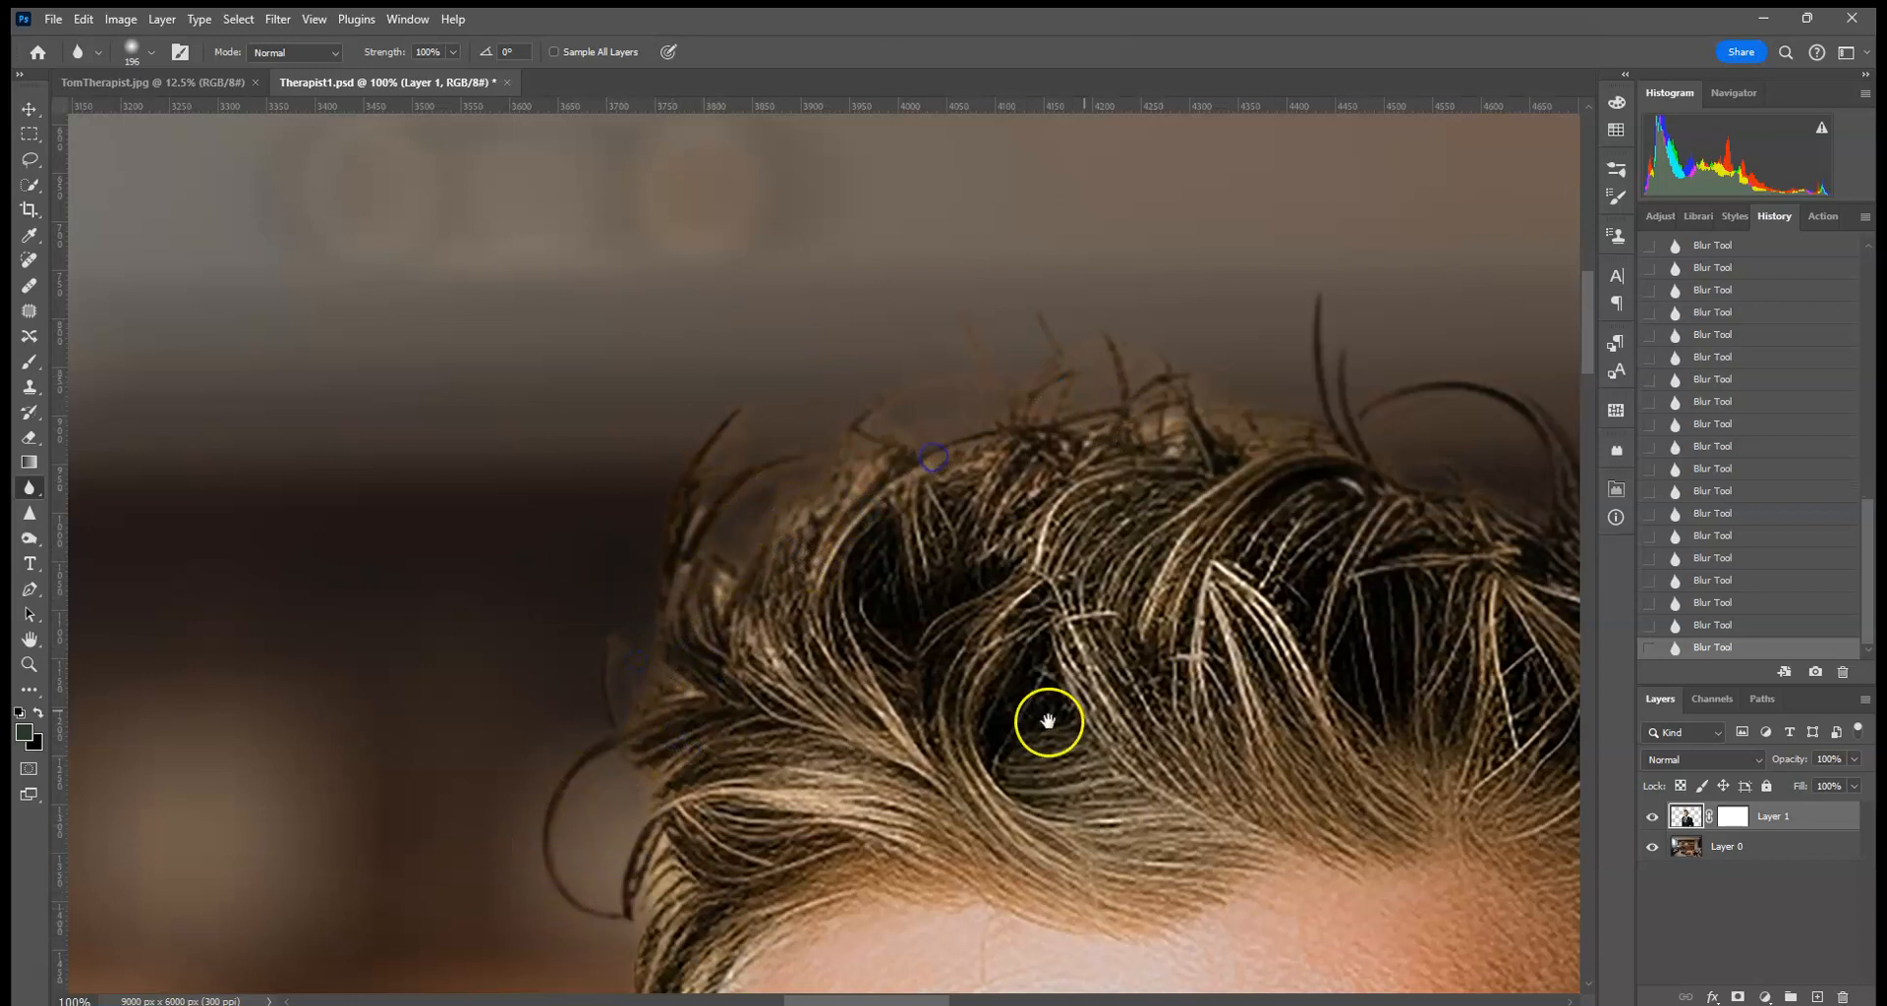
Blur the cutout edge down the sofa-side temple and around the ear
{"action": "left_click_drag", "start_coordinate": [1052, 720], "coordinate": [1088, 287]}
{"action": "left_click_drag", "start_coordinate": [769, 775], "coordinate": [750, 304]}
{"action": "mouse_move", "coordinate": [1214, 477]}
{"action": "left_mouse_down"}
{"action": "mouse_move", "coordinate": [1011, 777]}
{"action": "mouse_move", "coordinate": [1057, 248]}
{"action": "left_mouse_up"}
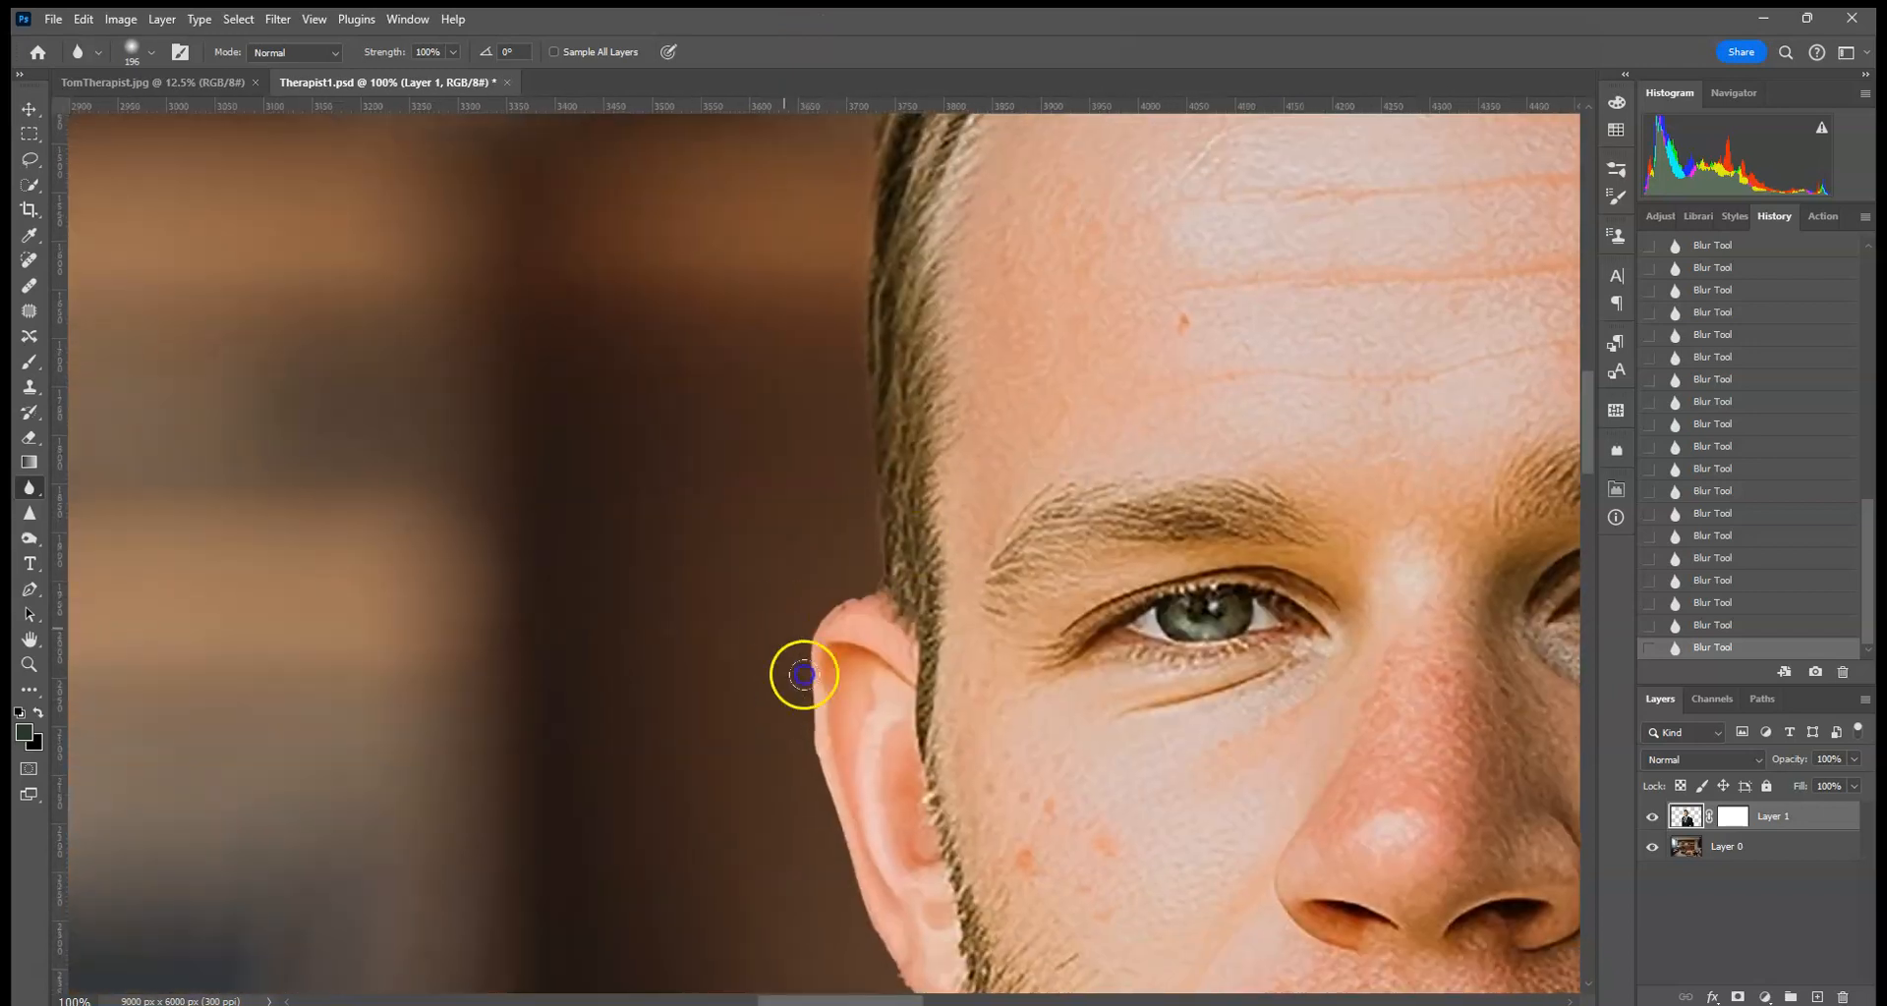
{"action": "left_click_drag", "start_coordinate": [813, 882], "coordinate": [865, 449]}
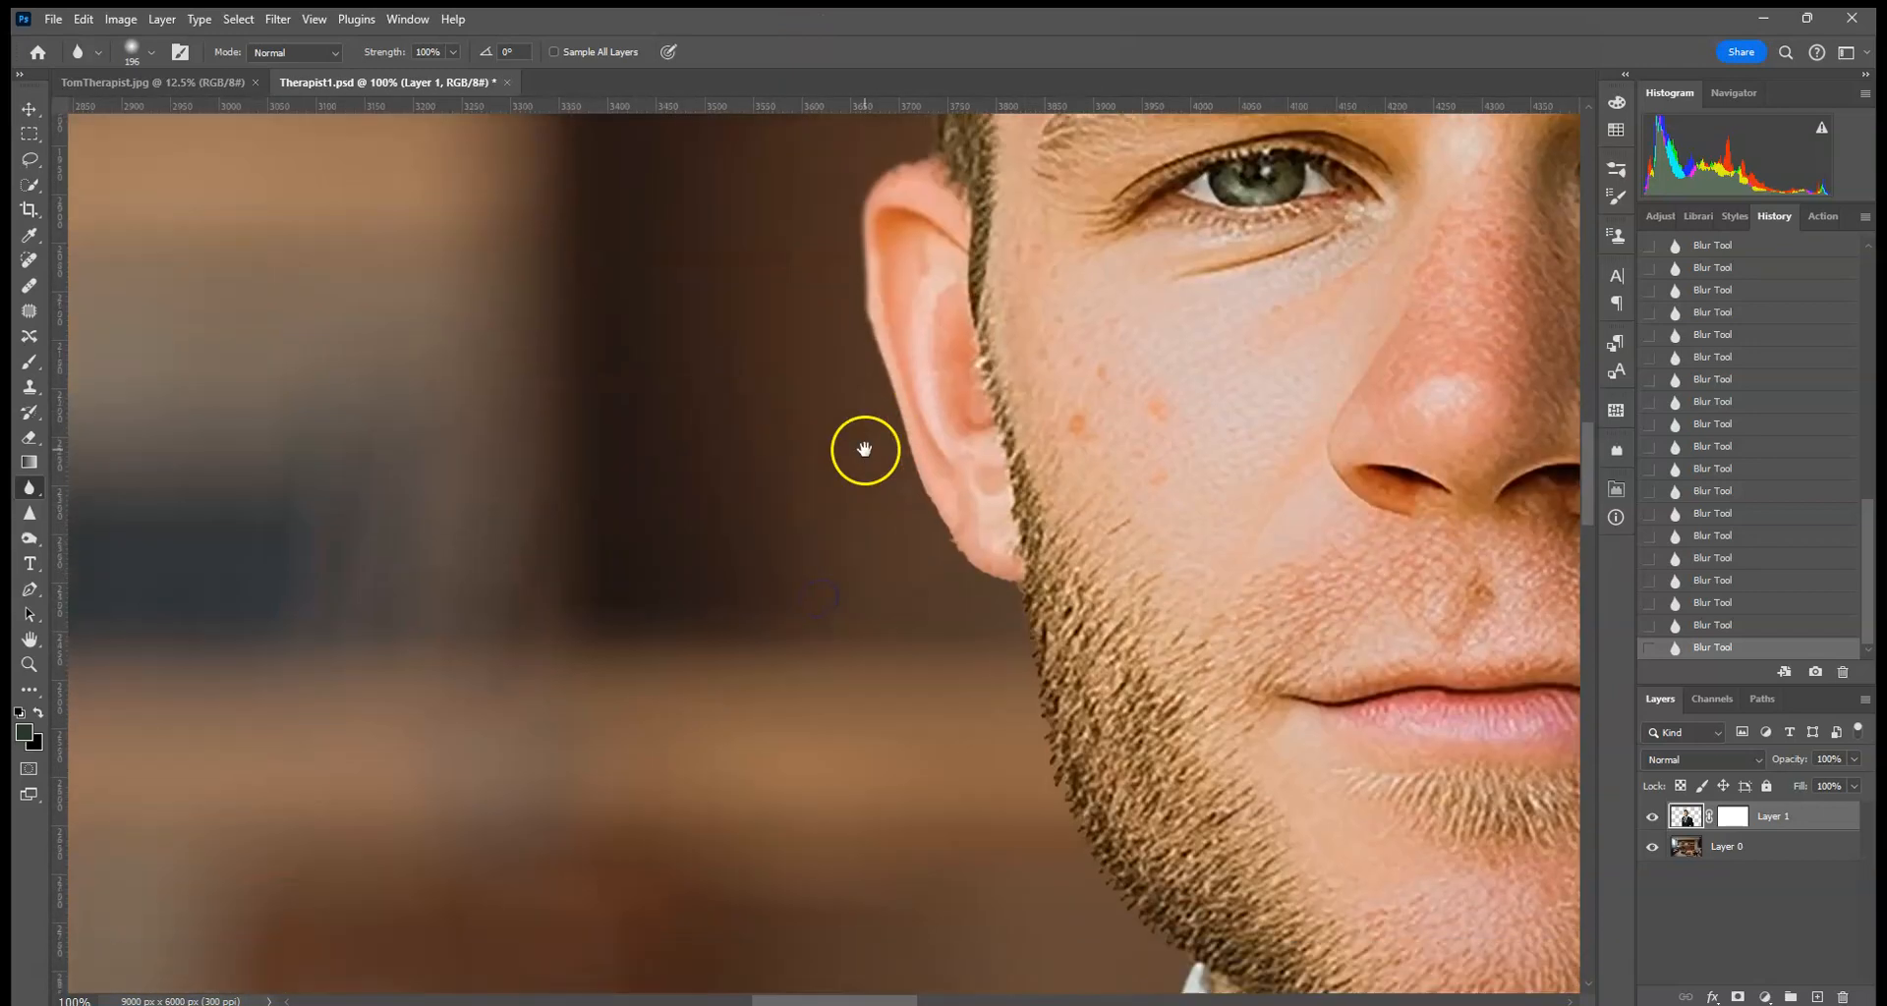
{"action": "left_click_drag", "start_coordinate": [803, 248], "coordinate": [855, 182]}
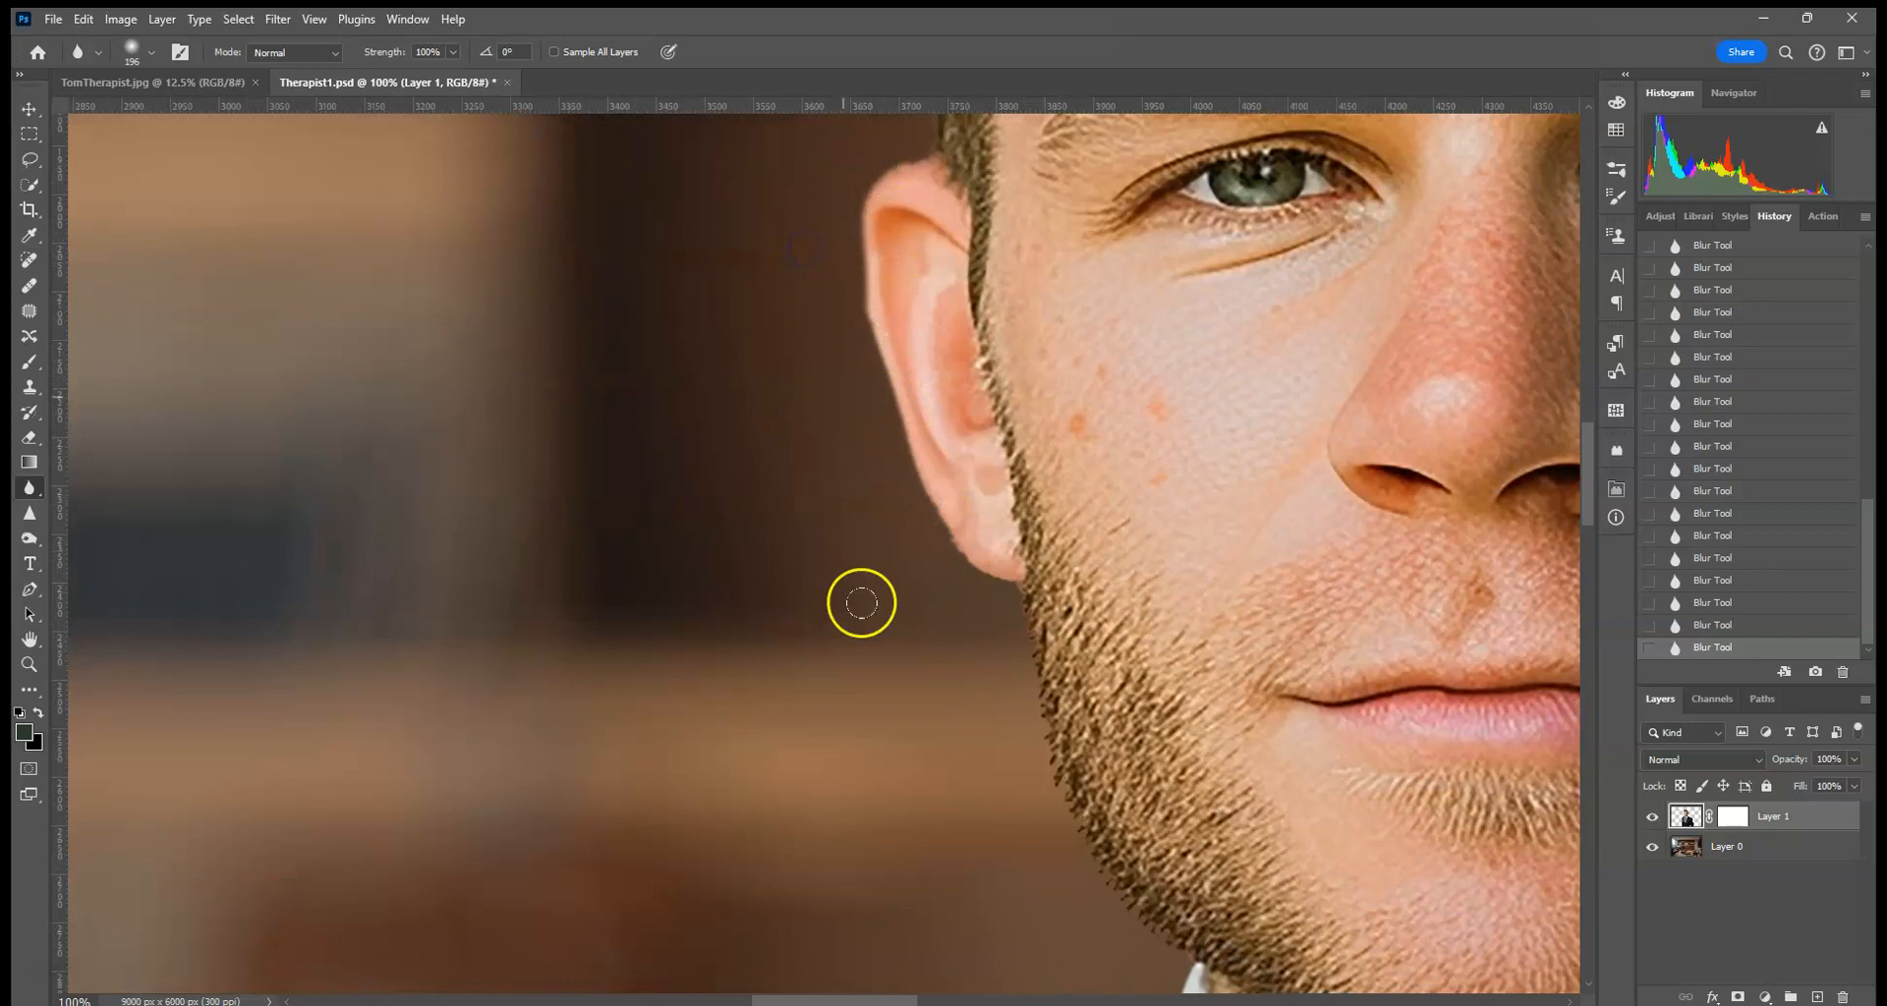
Paint black on Layer 1's mask to trim the fringe around the sofa-side ear and along the beard
{"action": "left_click", "coordinate": [1723, 824]}
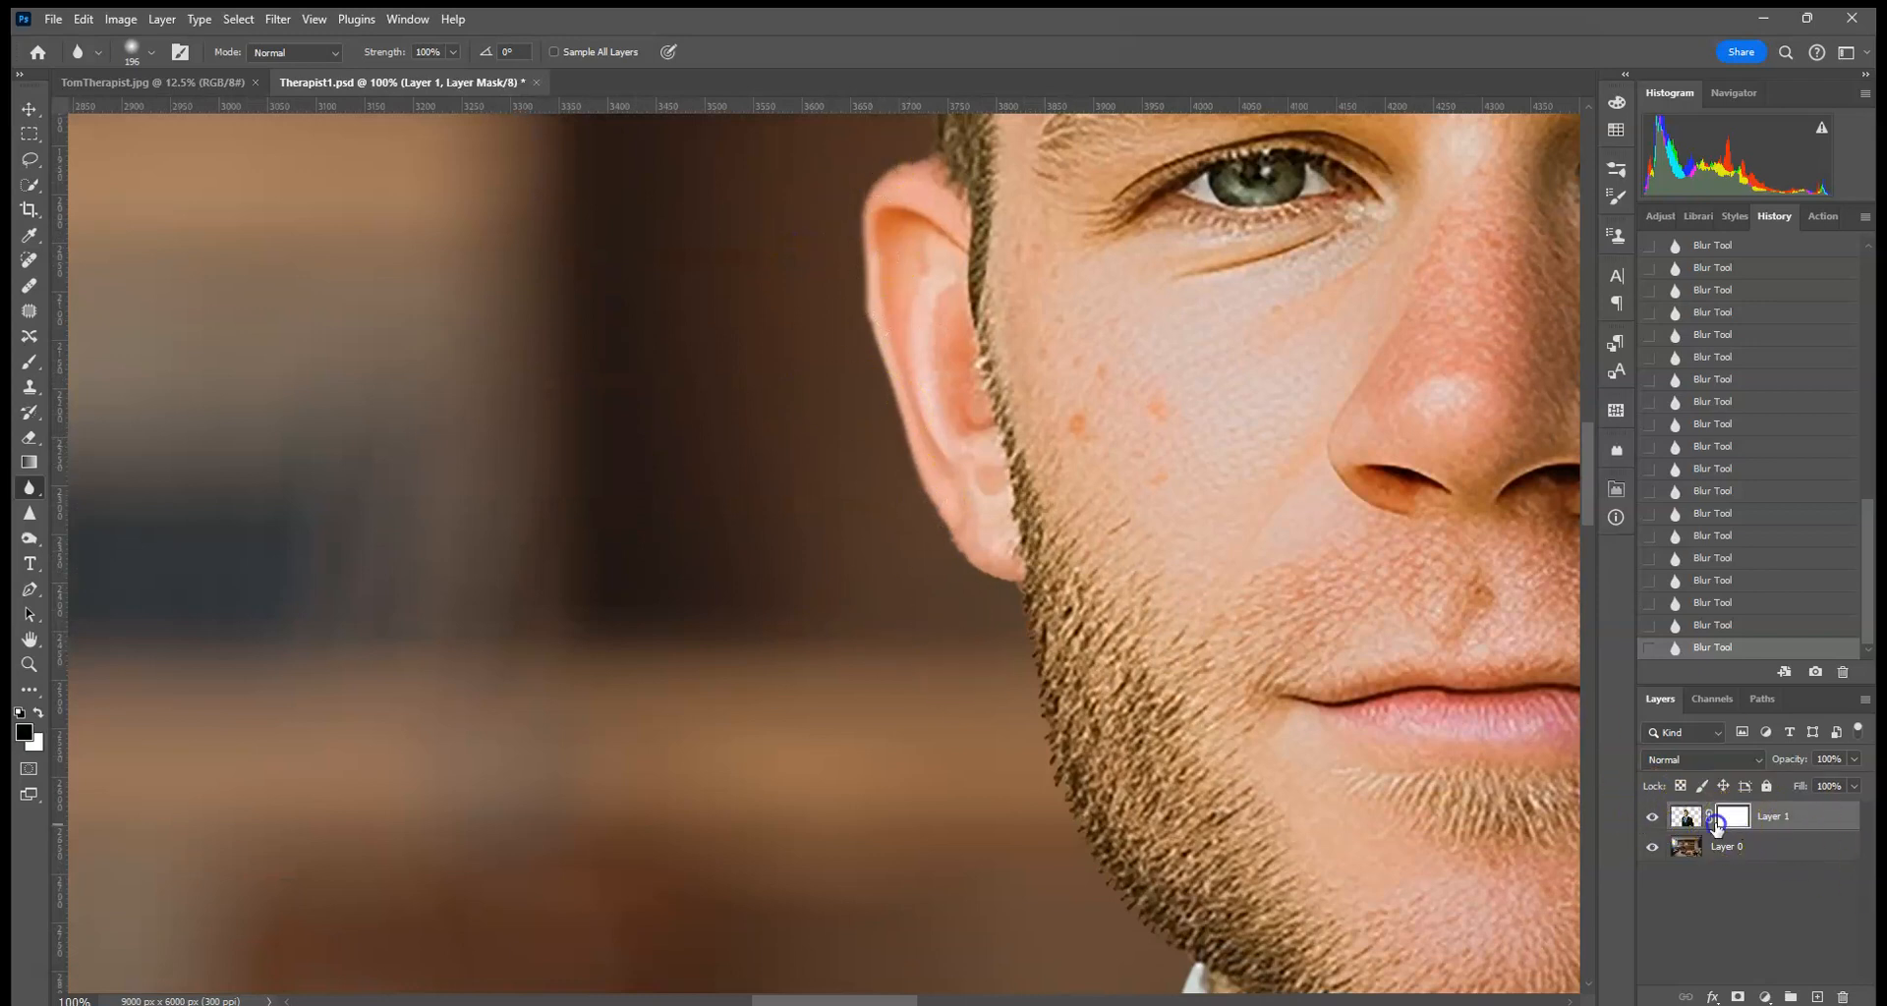
{"action": "left_click", "coordinate": [26, 368]}
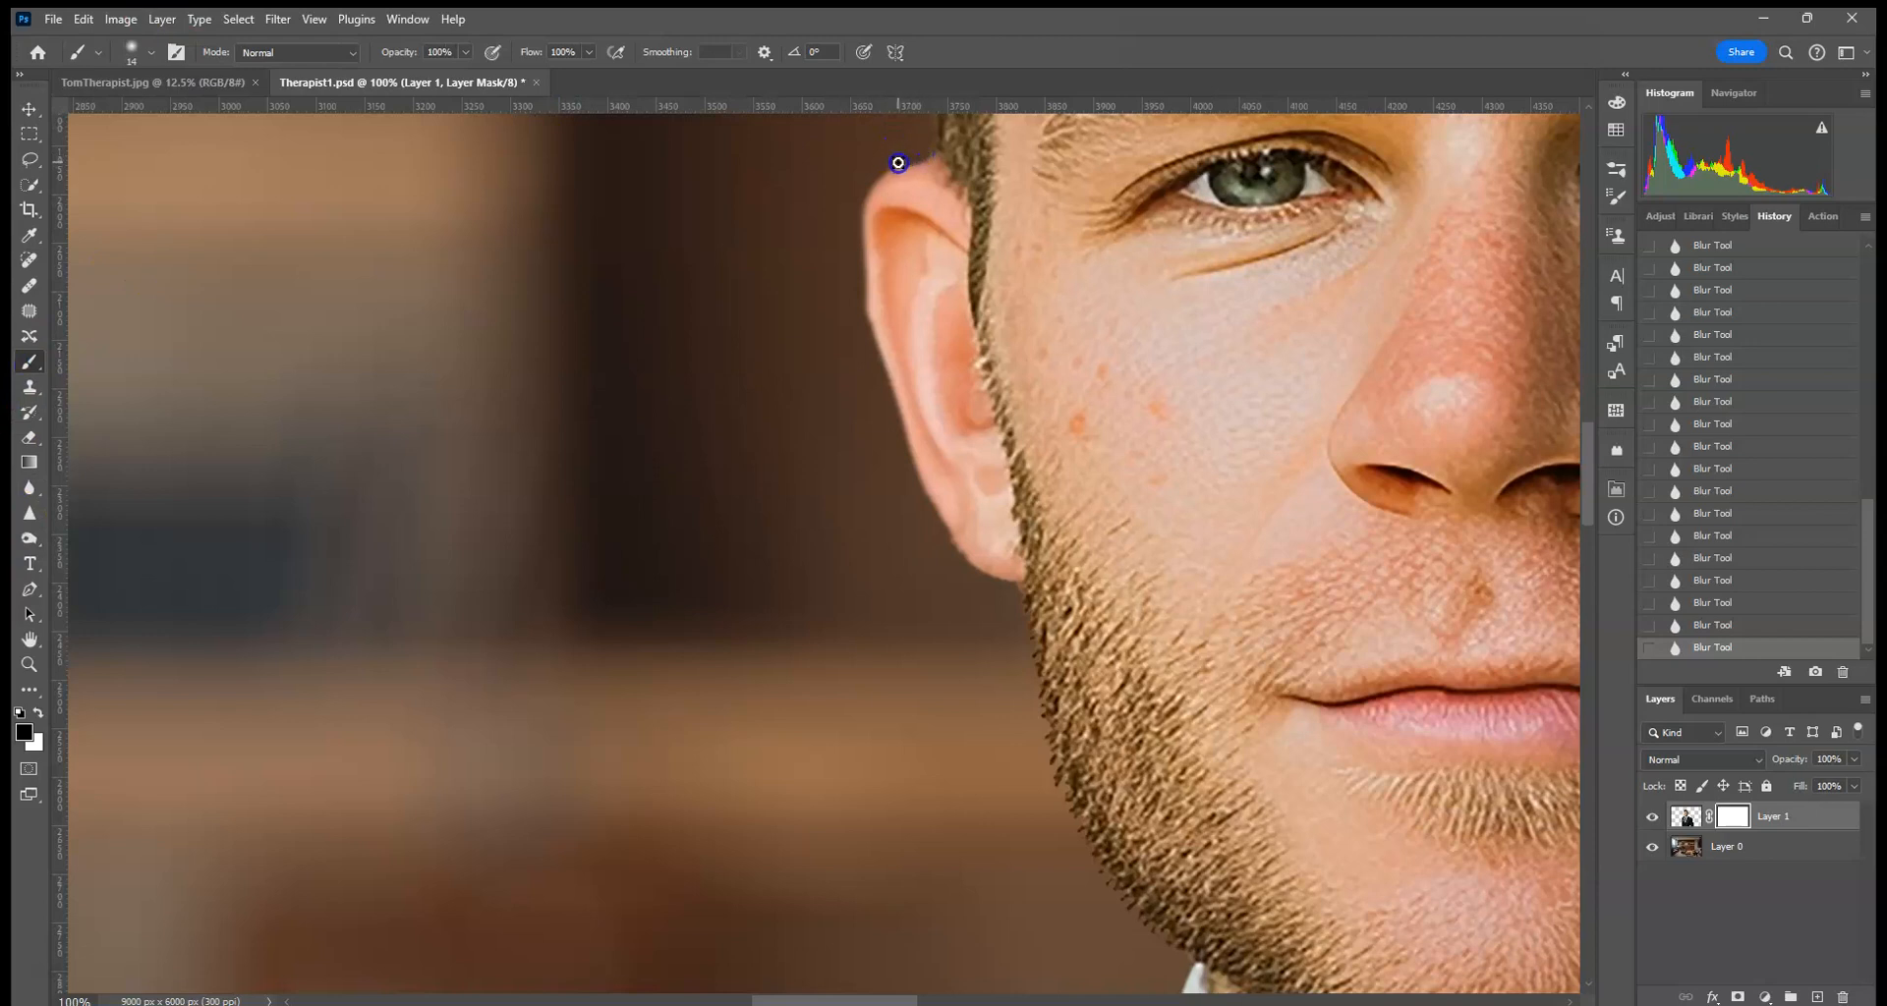
{"action": "left_click_drag", "start_coordinate": [874, 172], "coordinate": [869, 399]}
{"action": "left_click_drag", "start_coordinate": [875, 593], "coordinate": [767, 453]}
{"action": "mouse_move", "coordinate": [823, 437]}
{"action": "left_mouse_down"}
{"action": "mouse_move", "coordinate": [830, 410]}
{"action": "mouse_move", "coordinate": [865, 434]}
{"action": "left_mouse_up"}
{"action": "left_click_drag", "start_coordinate": [971, 634], "coordinate": [864, 518]}
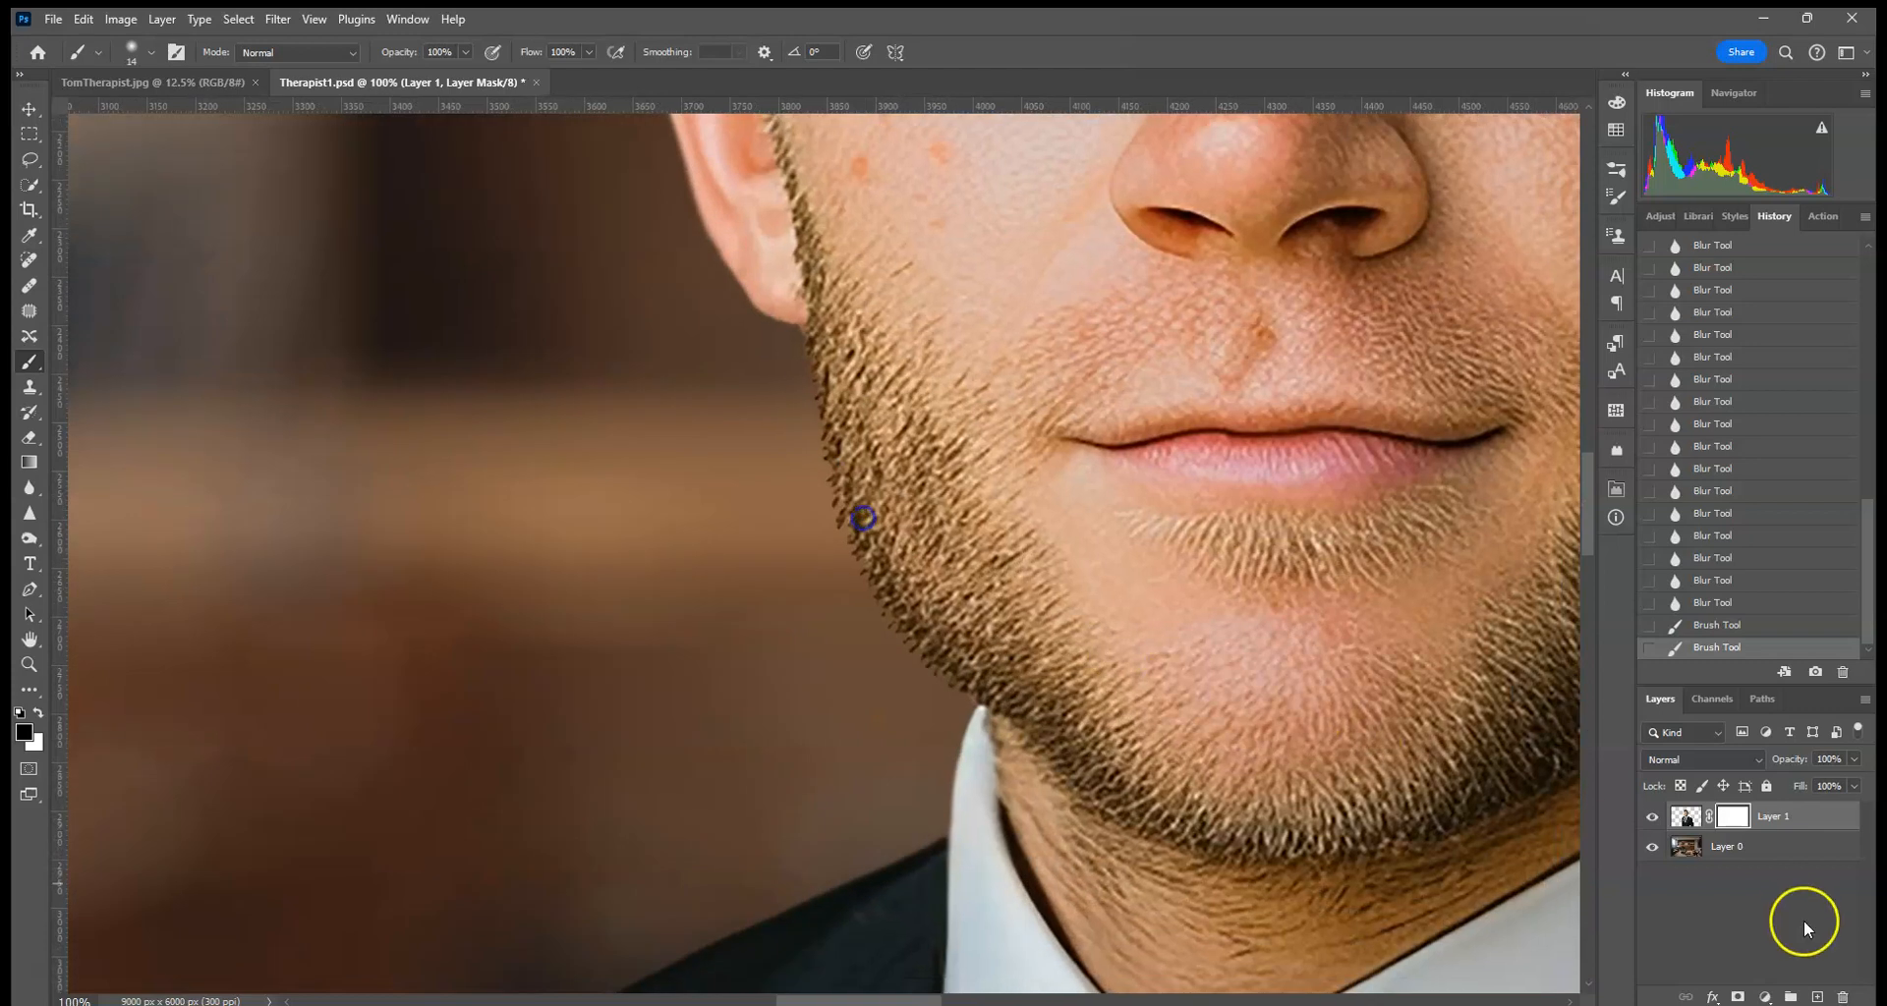
Blur the edge where the beard meets the sofa-side collar on Layer 1's image, and view the whole composite
{"action": "left_click", "coordinate": [1691, 815]}
{"action": "left_click", "coordinate": [30, 489]}
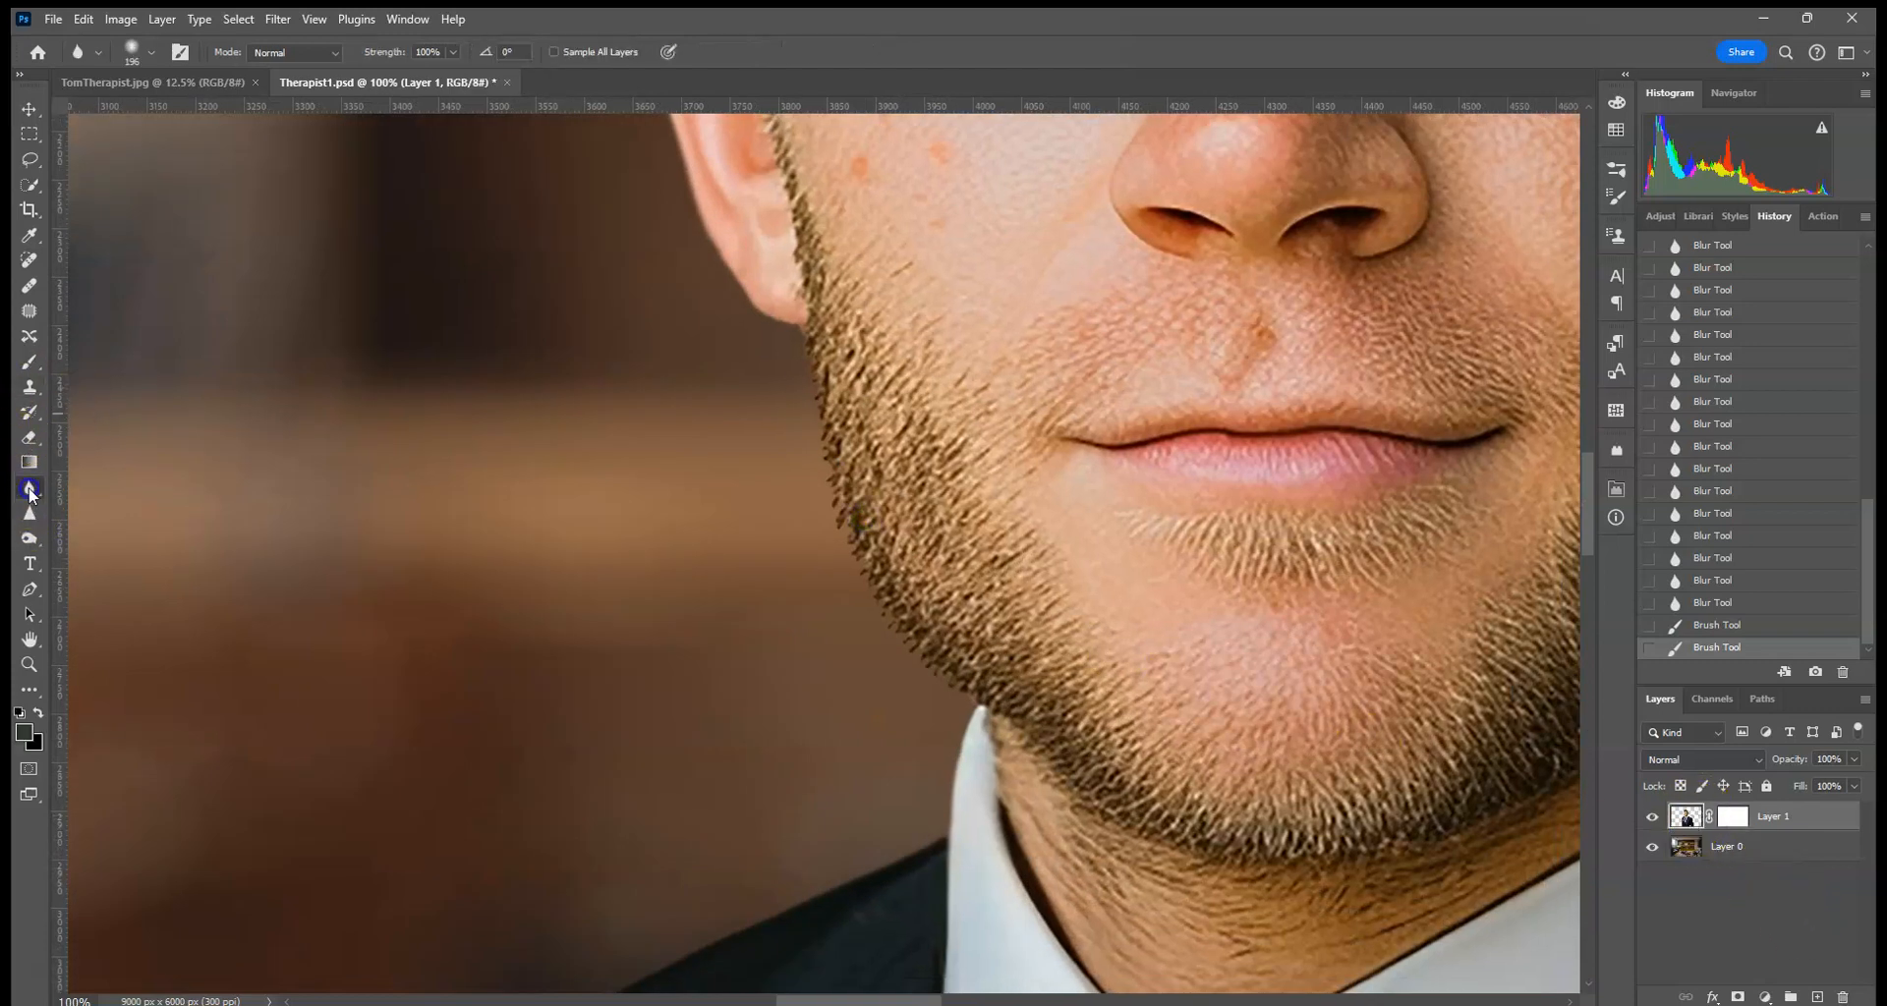
{"action": "left_click_drag", "start_coordinate": [948, 732], "coordinate": [993, 674]}
{"action": "key", "text": "ctrl+minus"}
{"action": "key", "text": "ctrl+minus"}
{"action": "key", "text": "ctrl+minus"}
{"action": "key", "text": "ctrl+minus"}
{"action": "key", "text": "ctrl+minus"}
{"action": "key", "text": "ctrl+minus"}
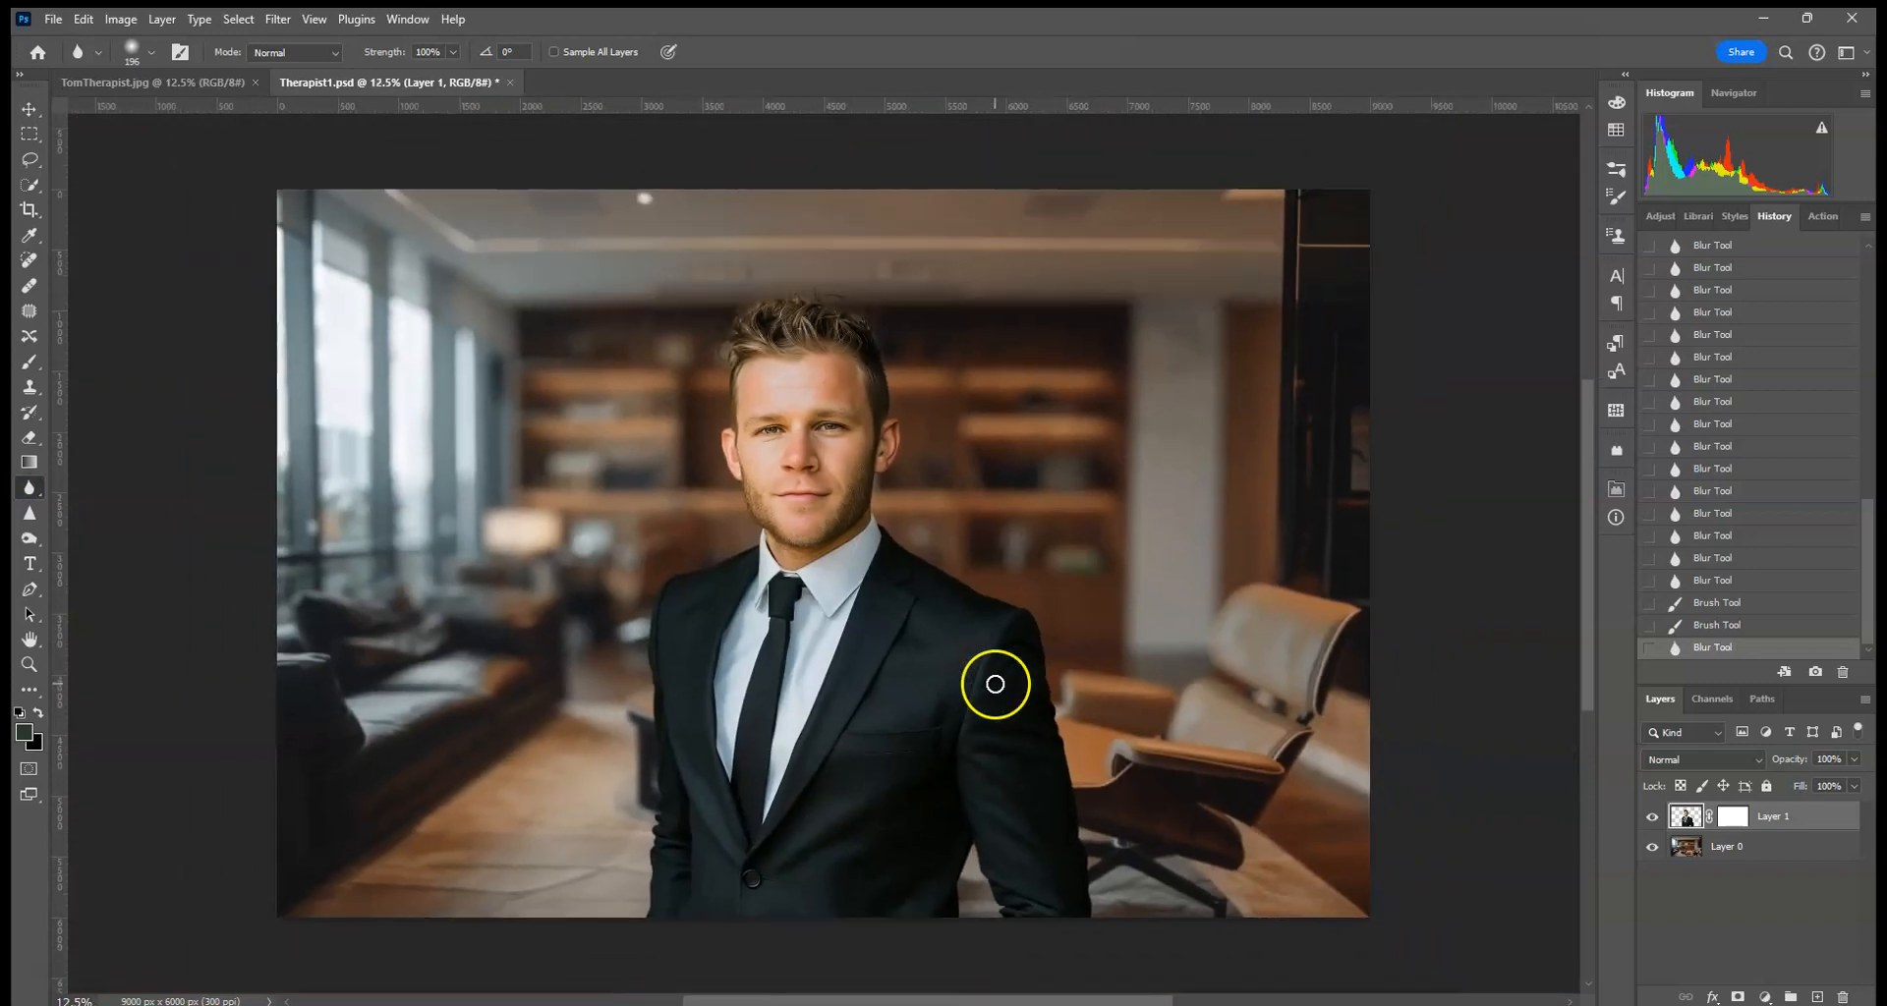
{"action": "mouse_move", "coordinate": [956, 470]}
{"action": "left_mouse_down"}
{"action": "mouse_move", "coordinate": [899, 620]}
{"action": "mouse_move", "coordinate": [822, 741]}
{"action": "mouse_move", "coordinate": [951, 521]}
{"action": "mouse_move", "coordinate": [745, 761]}
{"action": "mouse_move", "coordinate": [1040, 645]}
{"action": "mouse_move", "coordinate": [471, 516]}
{"action": "mouse_move", "coordinate": [1298, 371]}
{"action": "mouse_move", "coordinate": [1249, 357]}
{"action": "left_mouse_up"}
Enlarge the man on Layer 1 proportionally to about 110% and shift him slightly toward the windows
{"action": "left_click", "coordinate": [29, 110]}
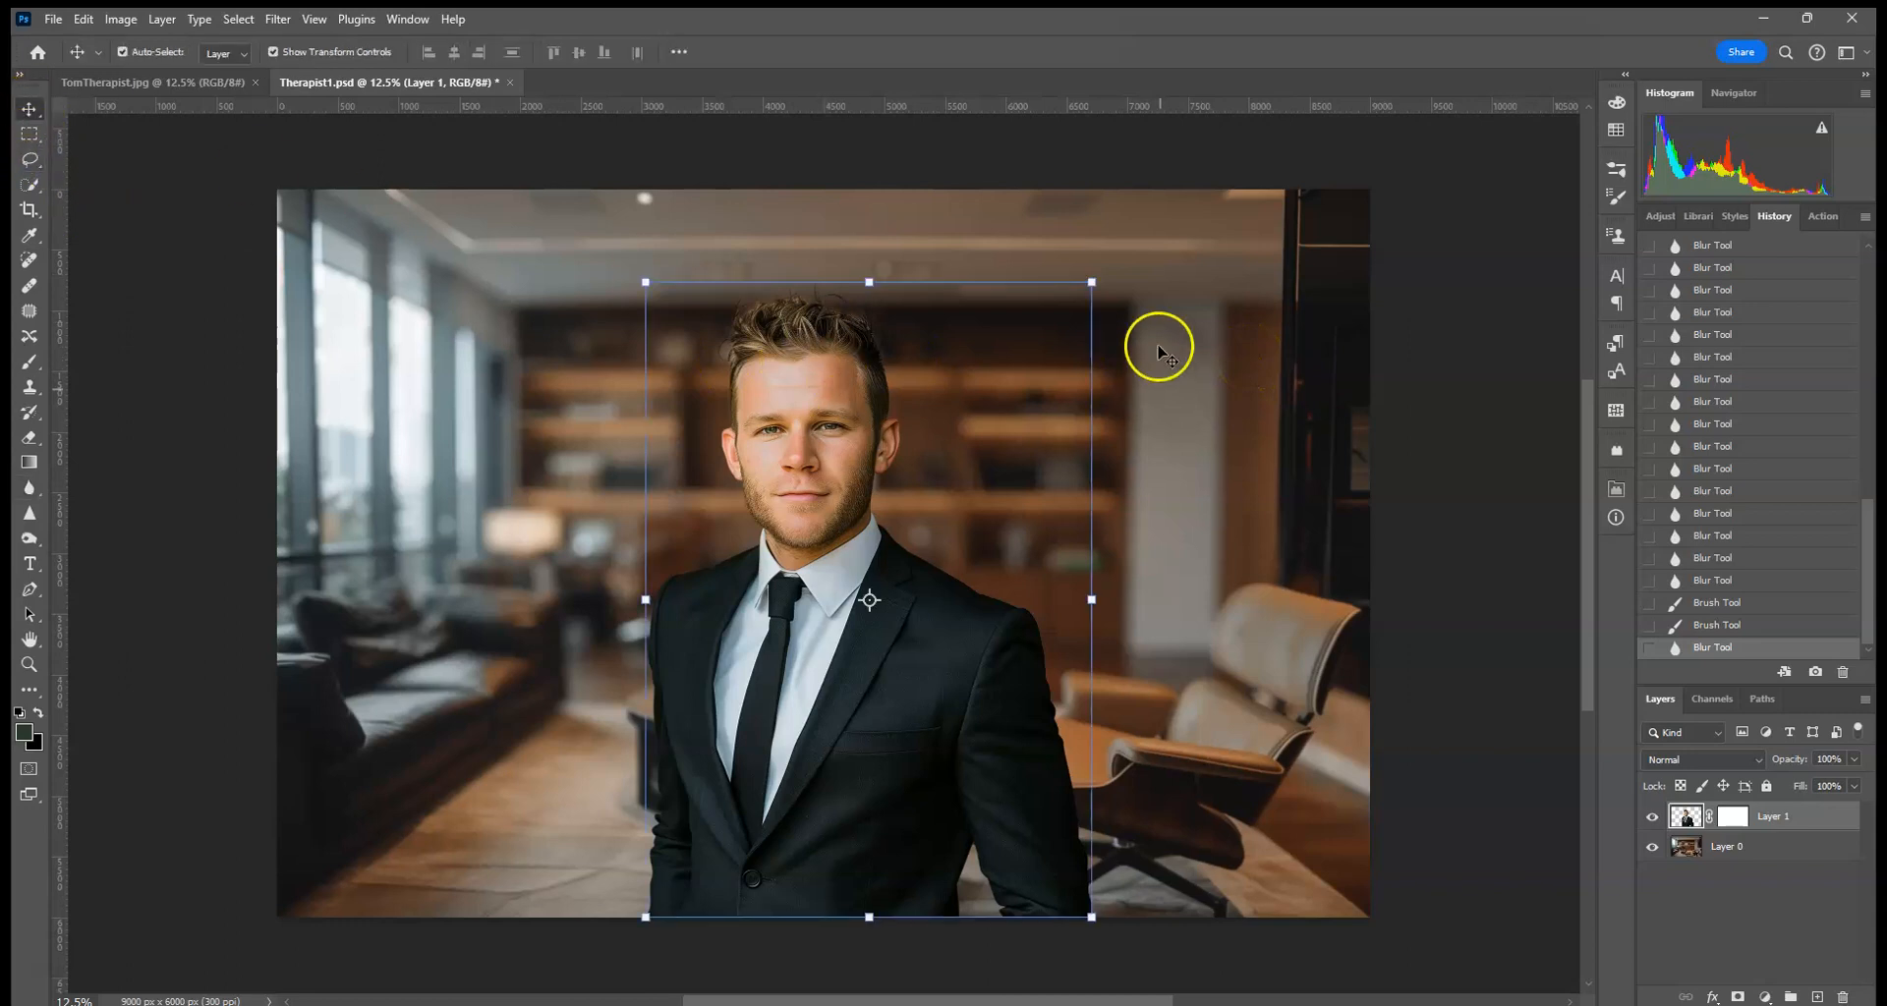
{"action": "left_click_drag", "start_coordinate": [1091, 282], "coordinate": [1148, 202]}
{"action": "left_click_drag", "start_coordinate": [1041, 313], "coordinate": [1019, 313]}
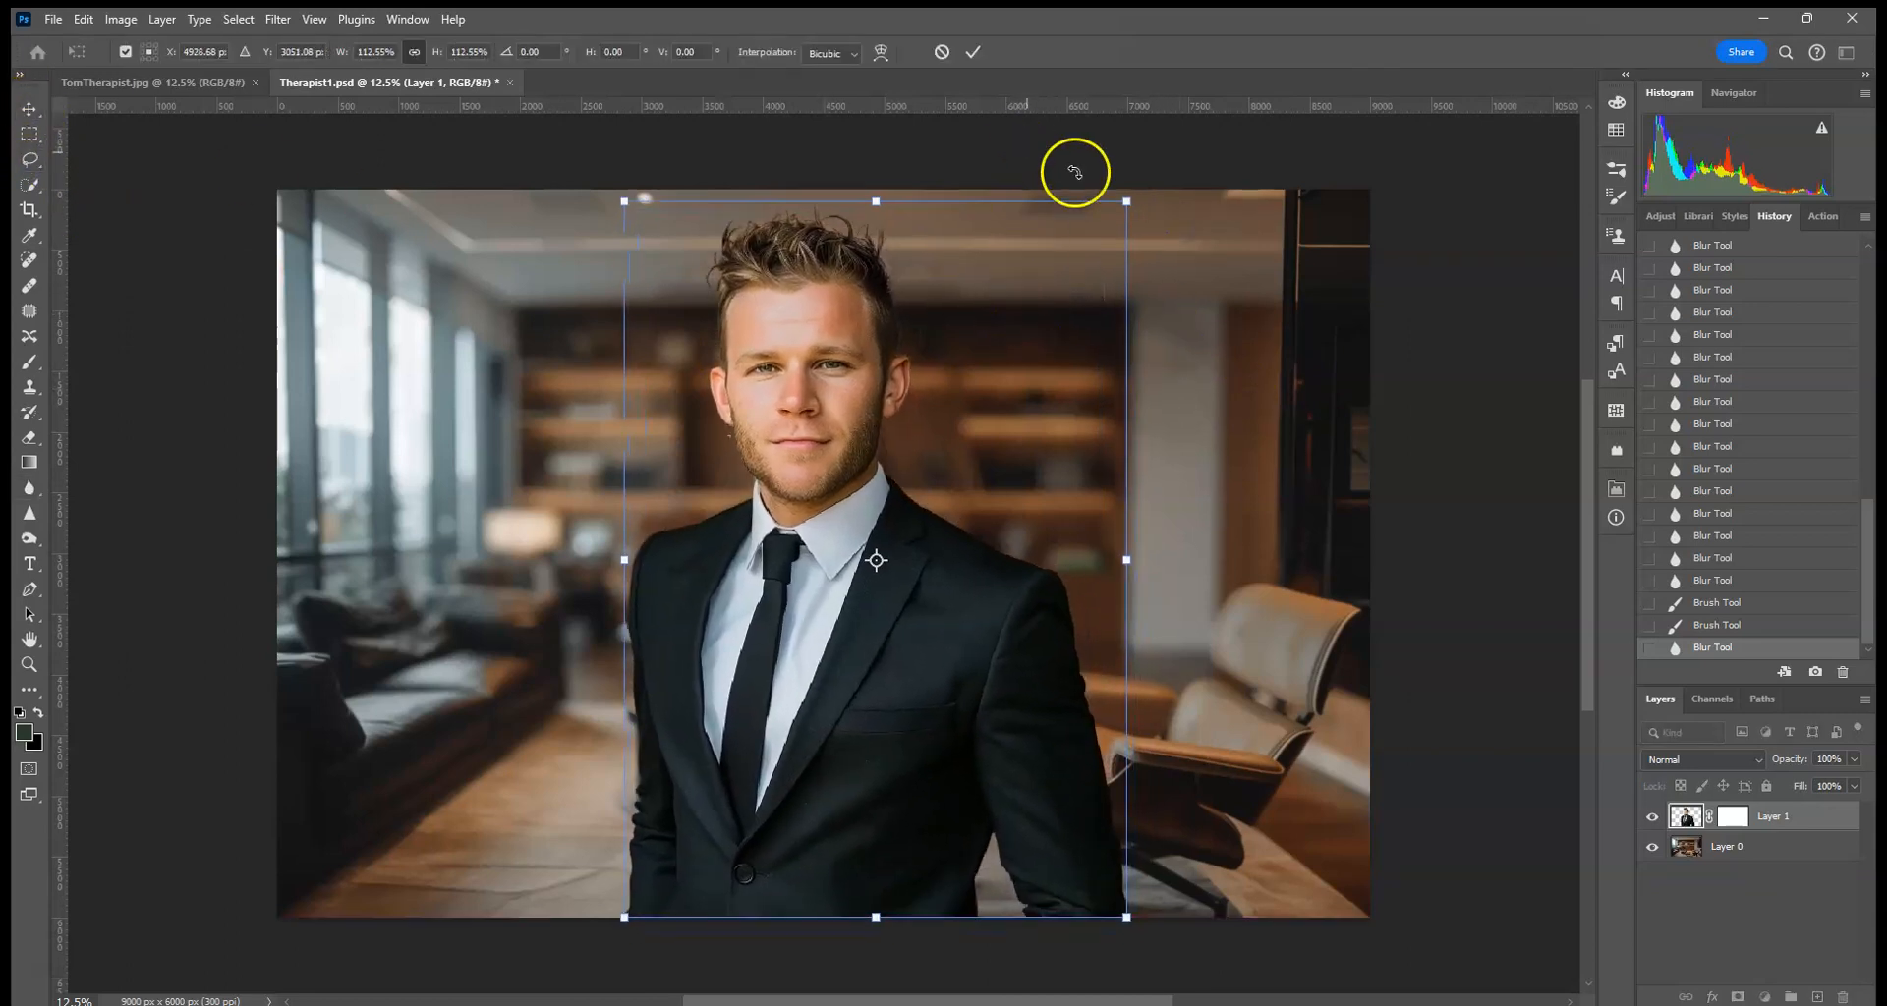
{"action": "left_click_drag", "start_coordinate": [1127, 200], "coordinate": [1112, 217]}
{"action": "left_click", "coordinate": [975, 55]}
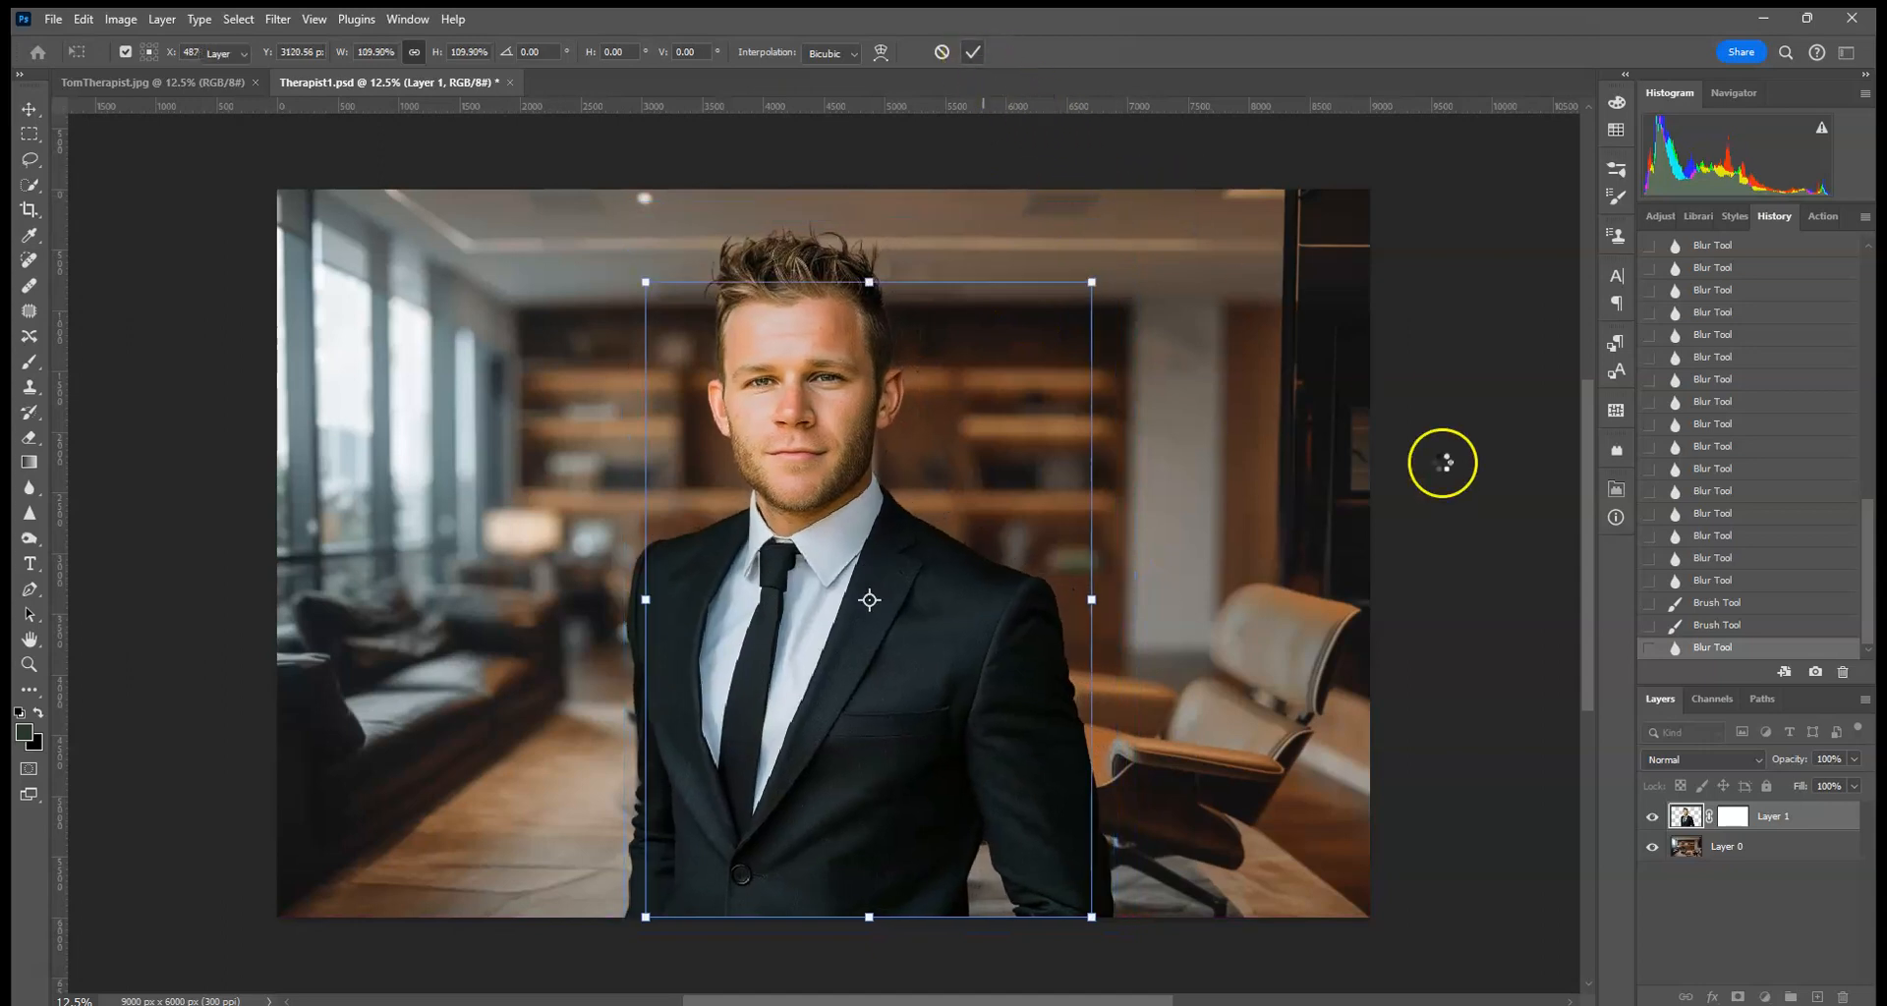
Apply a Gaussian Blur with a radius of about 61 pixels to the office background on Layer 0
{"action": "left_click", "coordinate": [1770, 850]}
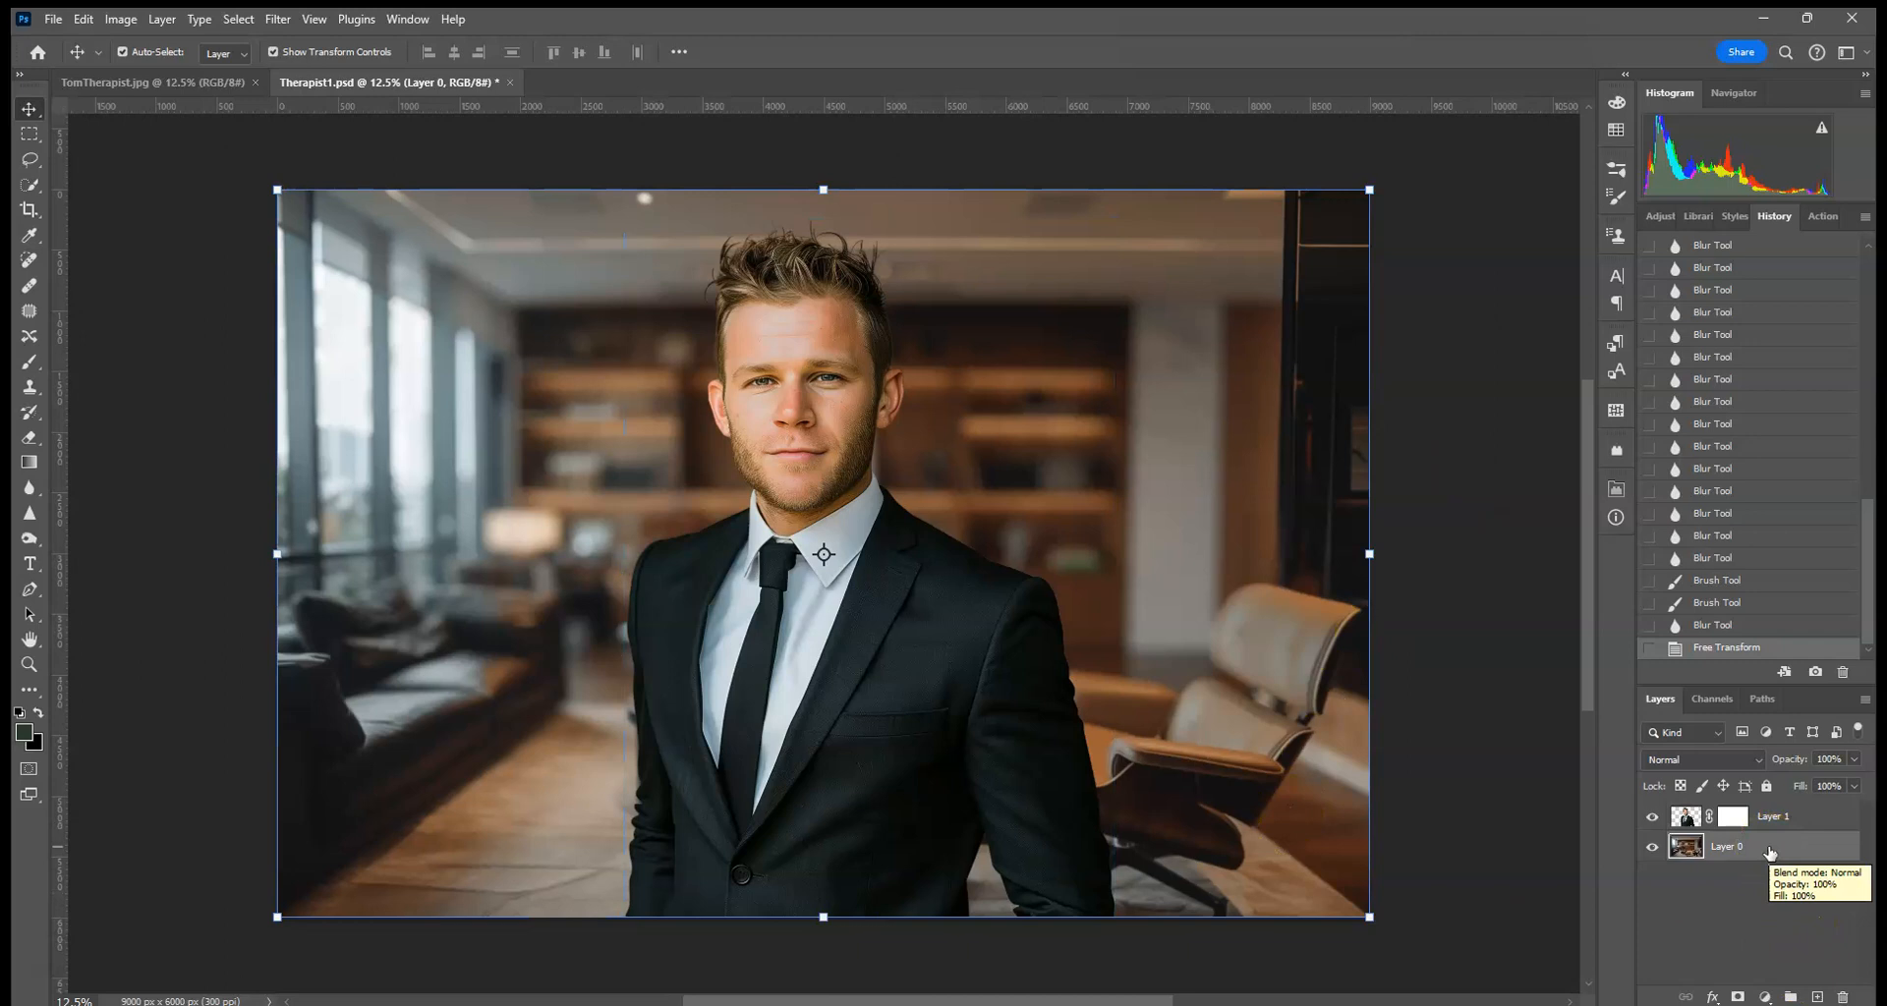
{"action": "left_click", "coordinate": [269, 21]}
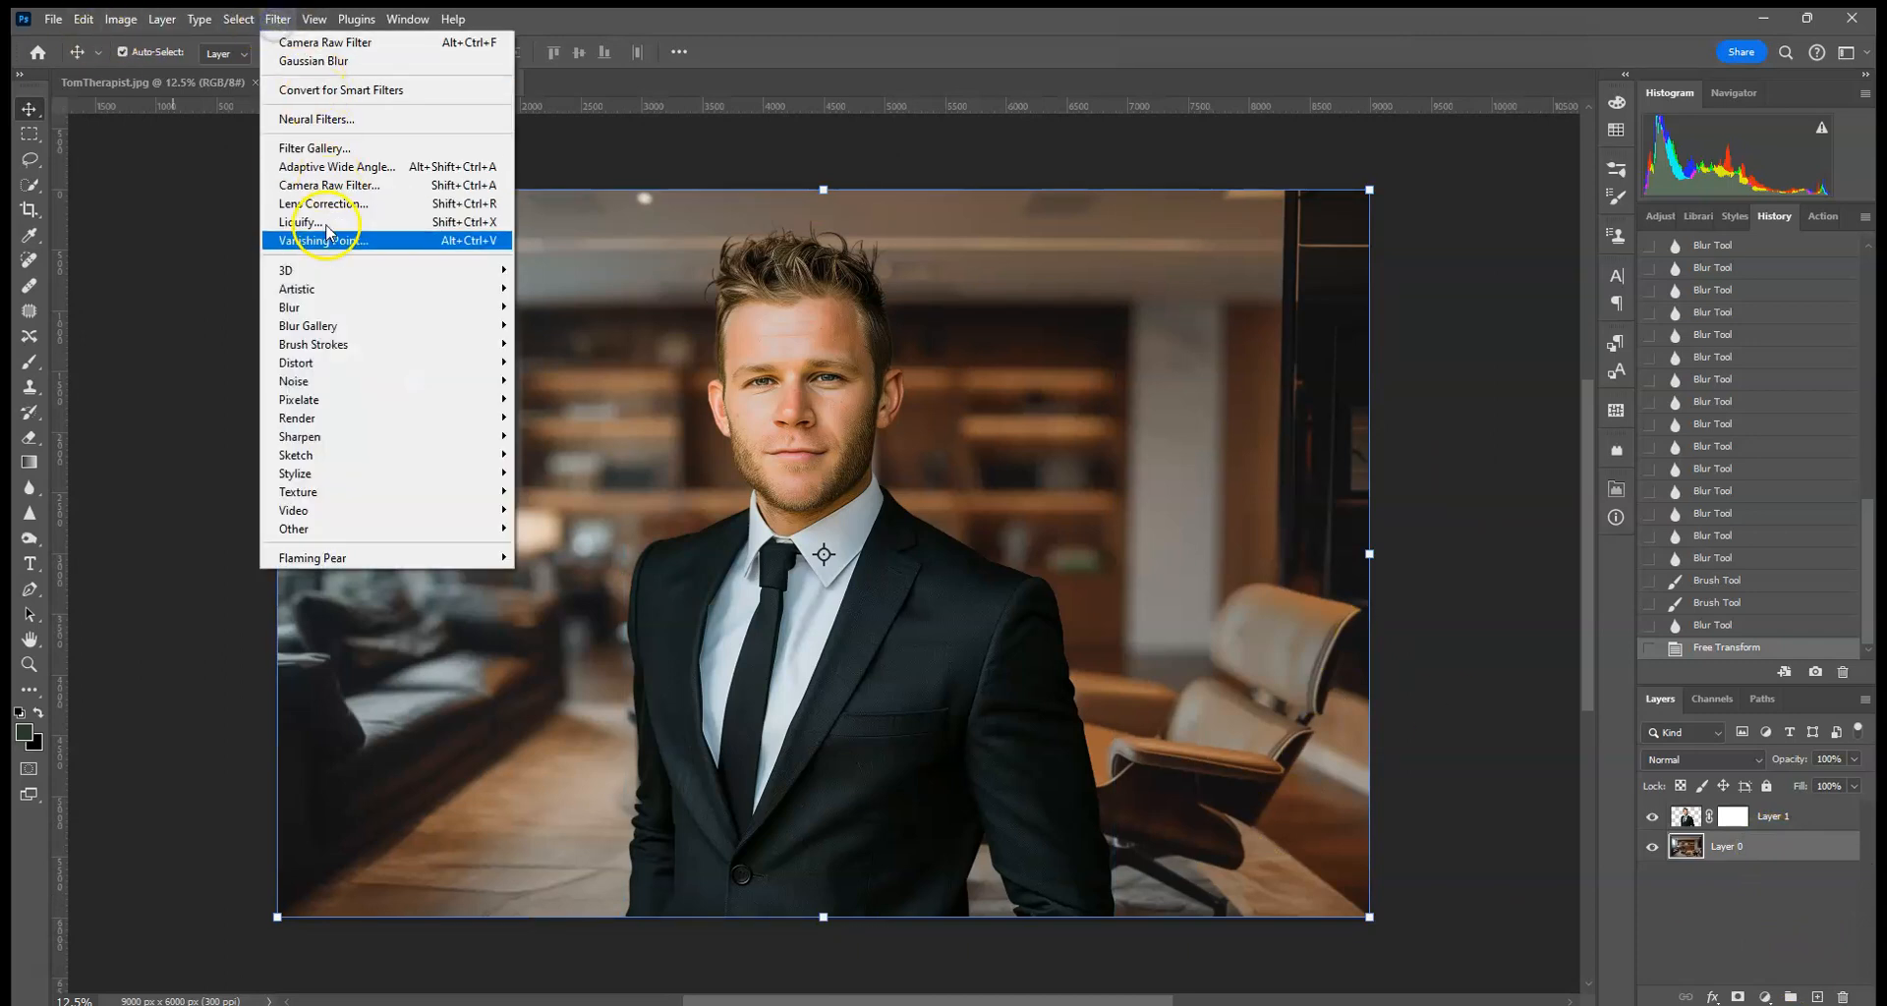
{"action": "mouse_move", "coordinate": [321, 312]}
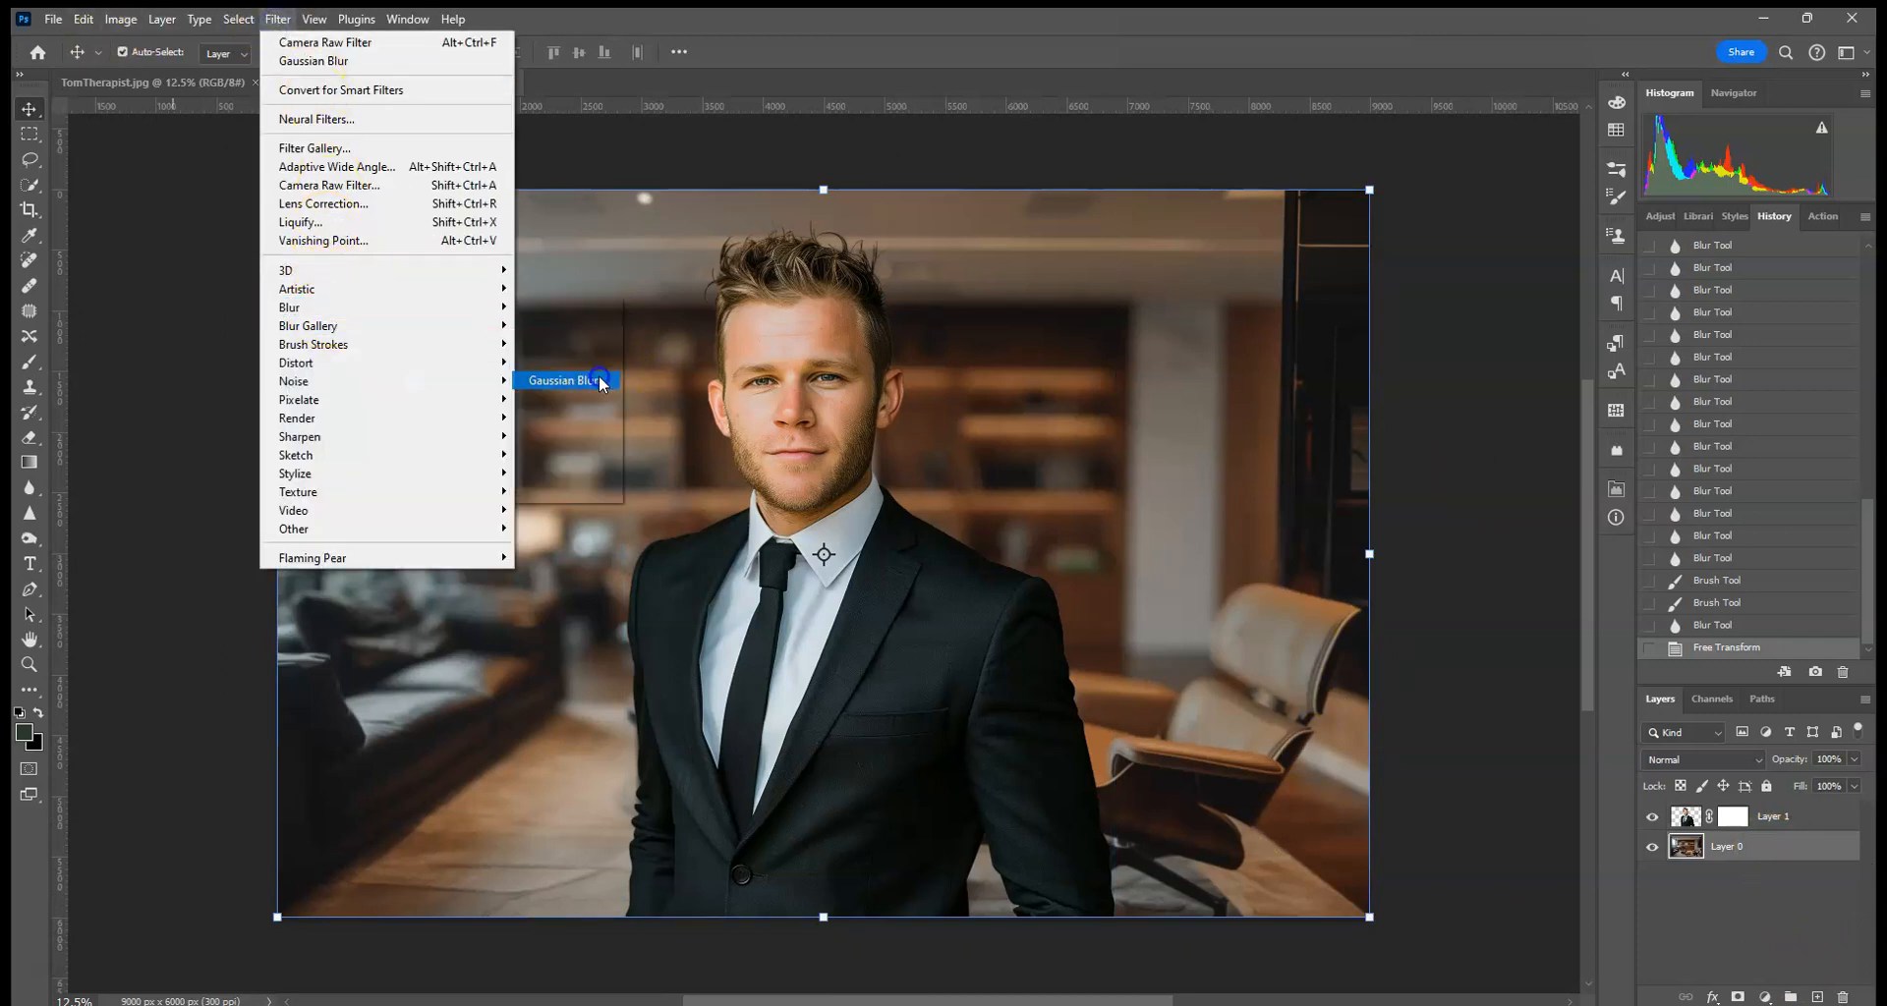
{"action": "left_click", "coordinate": [568, 379]}
{"action": "left_click", "coordinate": [1591, 490]}
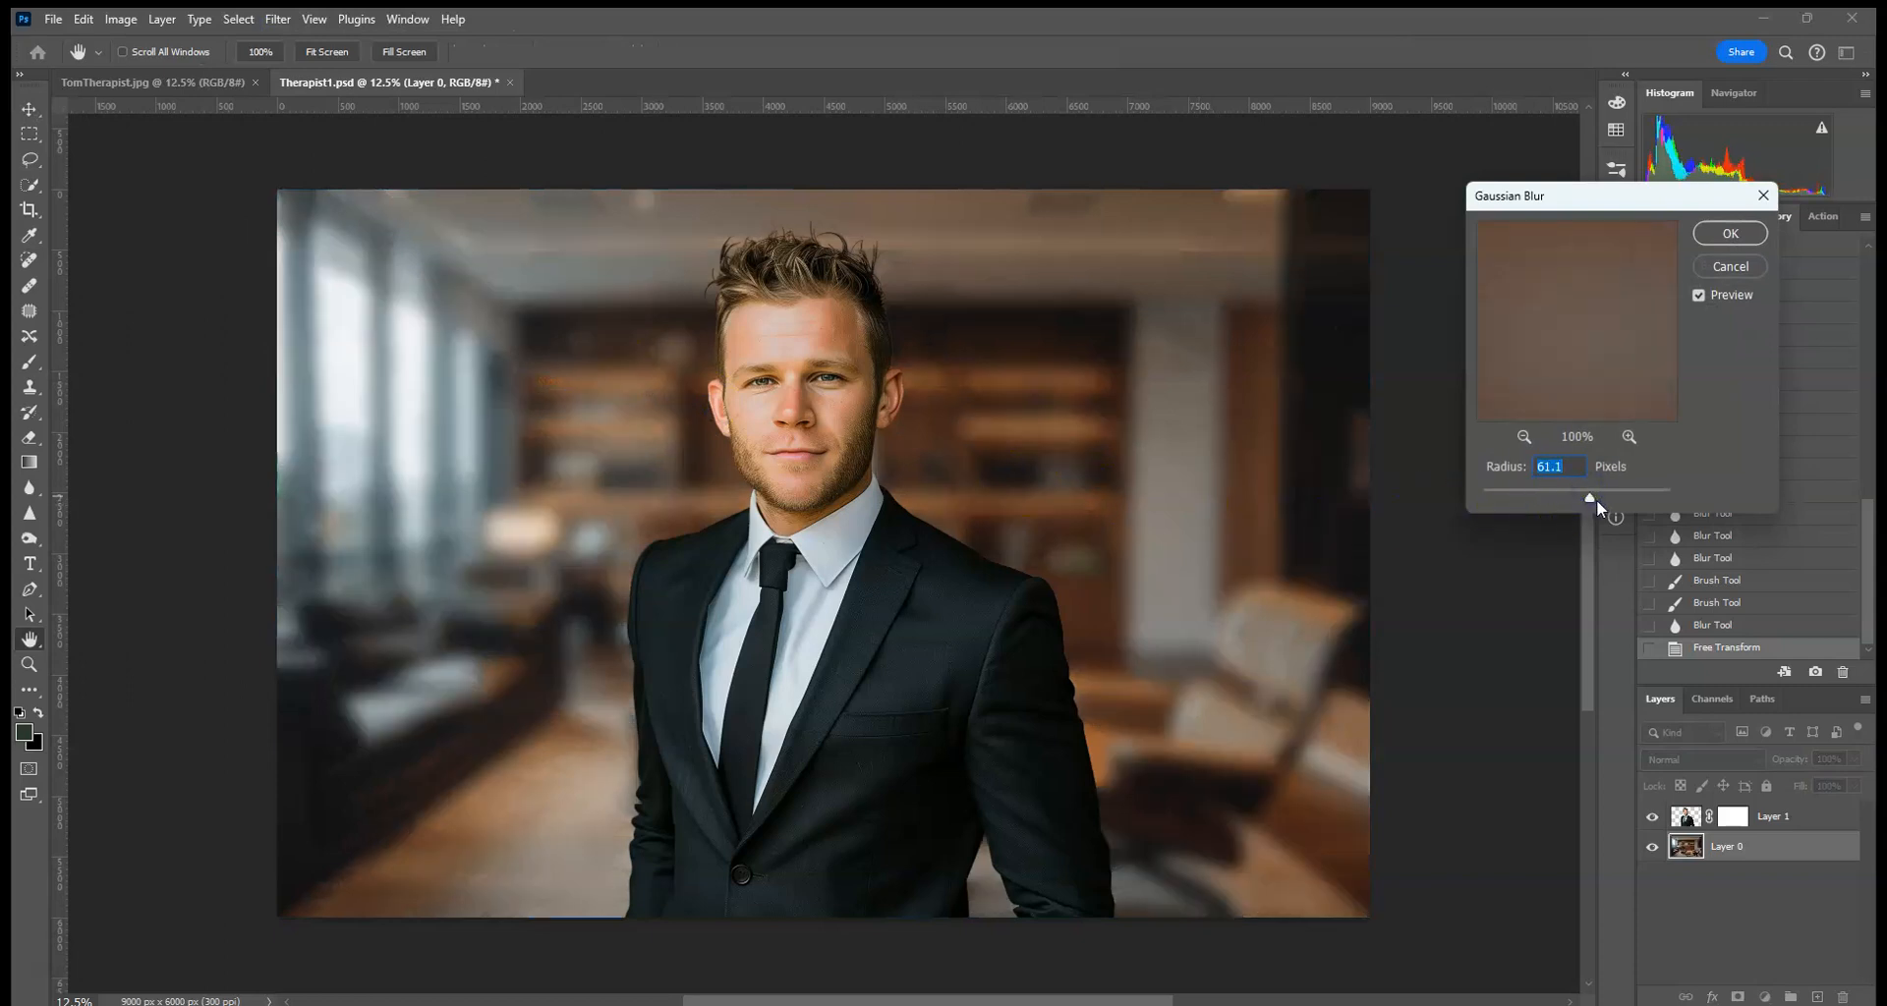
{"action": "left_click", "coordinate": [1727, 236]}
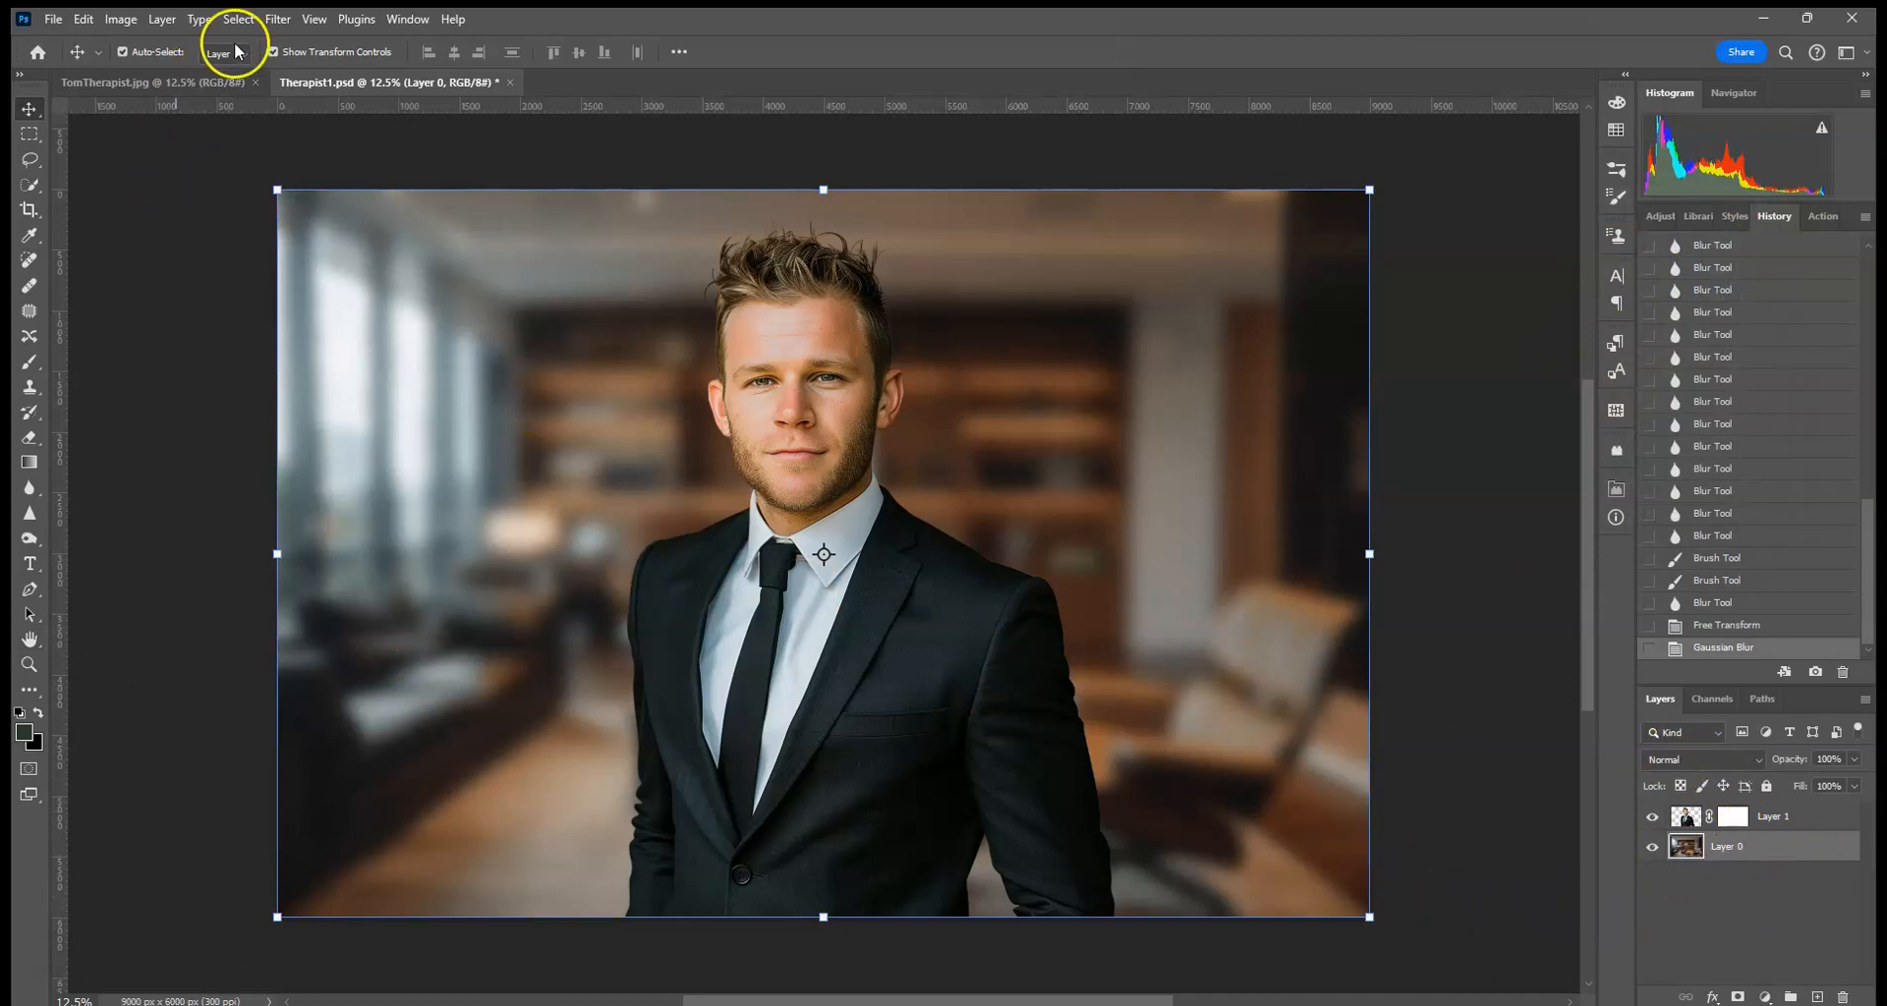
Add 1.5% noise with uniform distribution to the blurred office background
{"action": "left_click", "coordinate": [275, 20]}
{"action": "mouse_move", "coordinate": [348, 383]}
{"action": "left_click", "coordinate": [555, 362]}
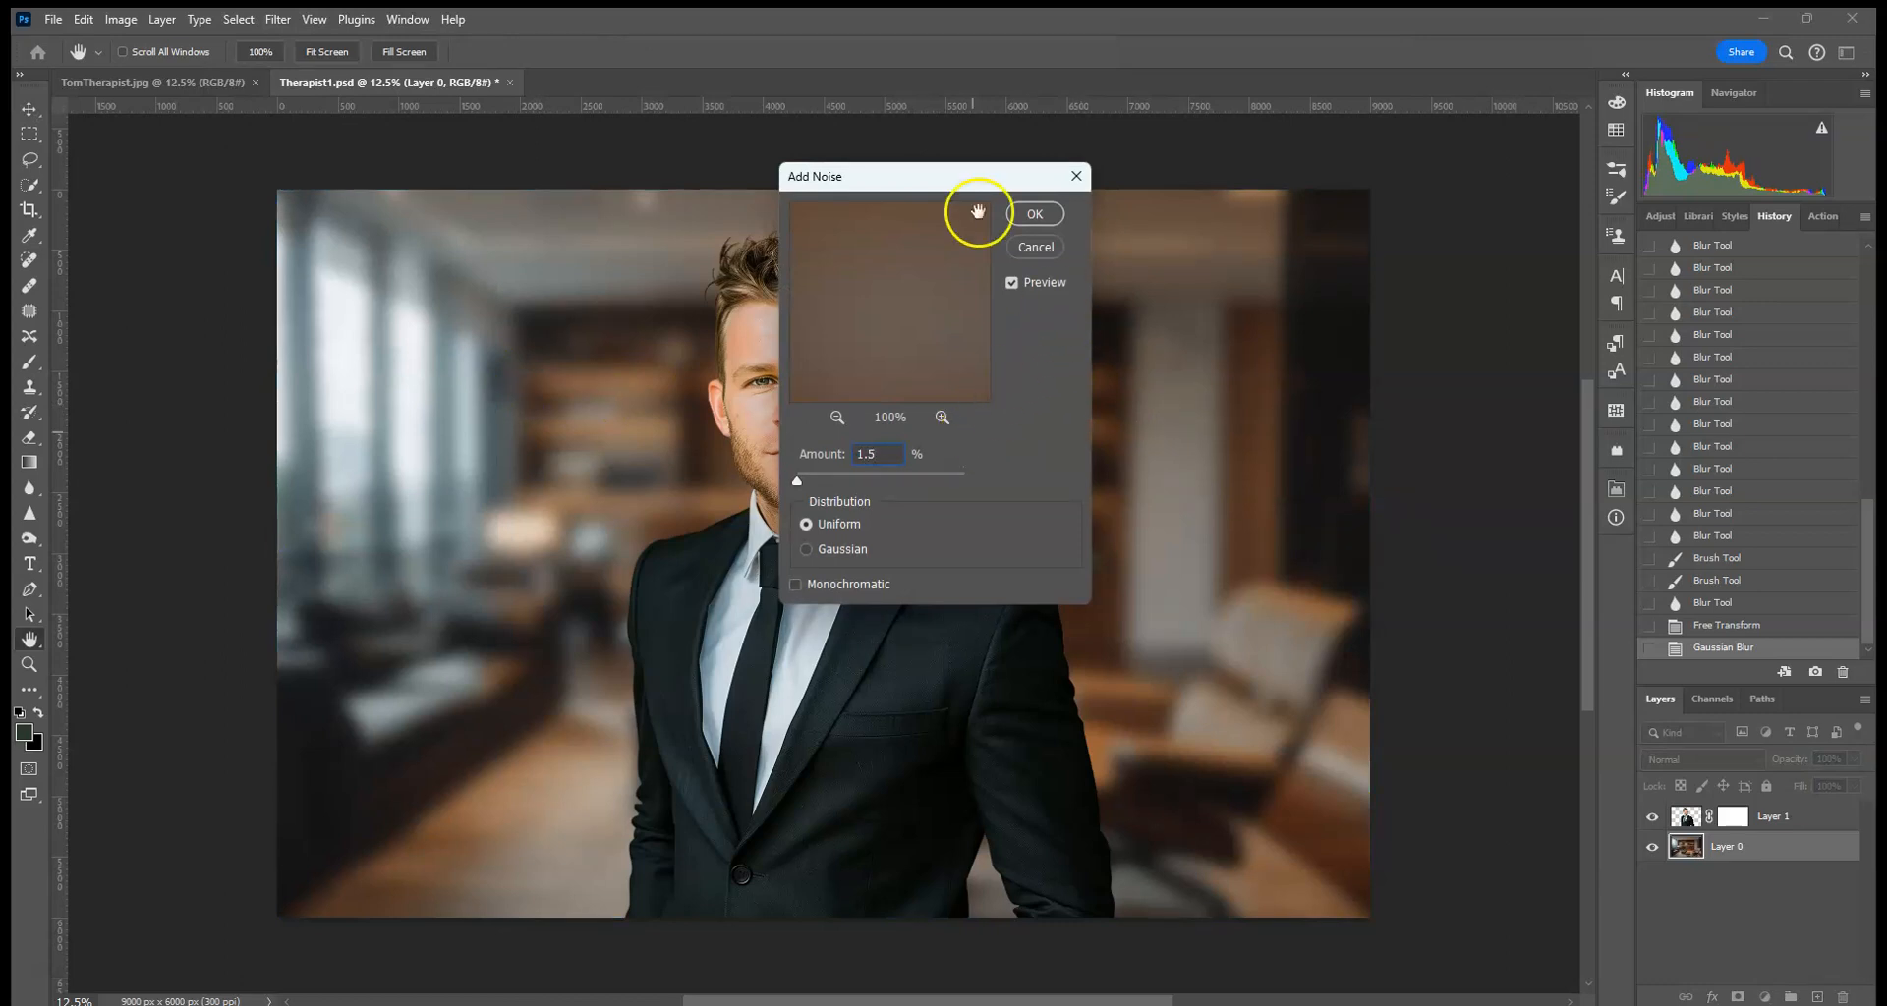
{"action": "left_click", "coordinate": [1031, 219]}
Examine the grain in the blurred background close up beside the man's face and ear
{"action": "key", "text": "ctrl+plus"}
{"action": "key", "text": "ctrl+plus"}
{"action": "key", "text": "ctrl+plus"}
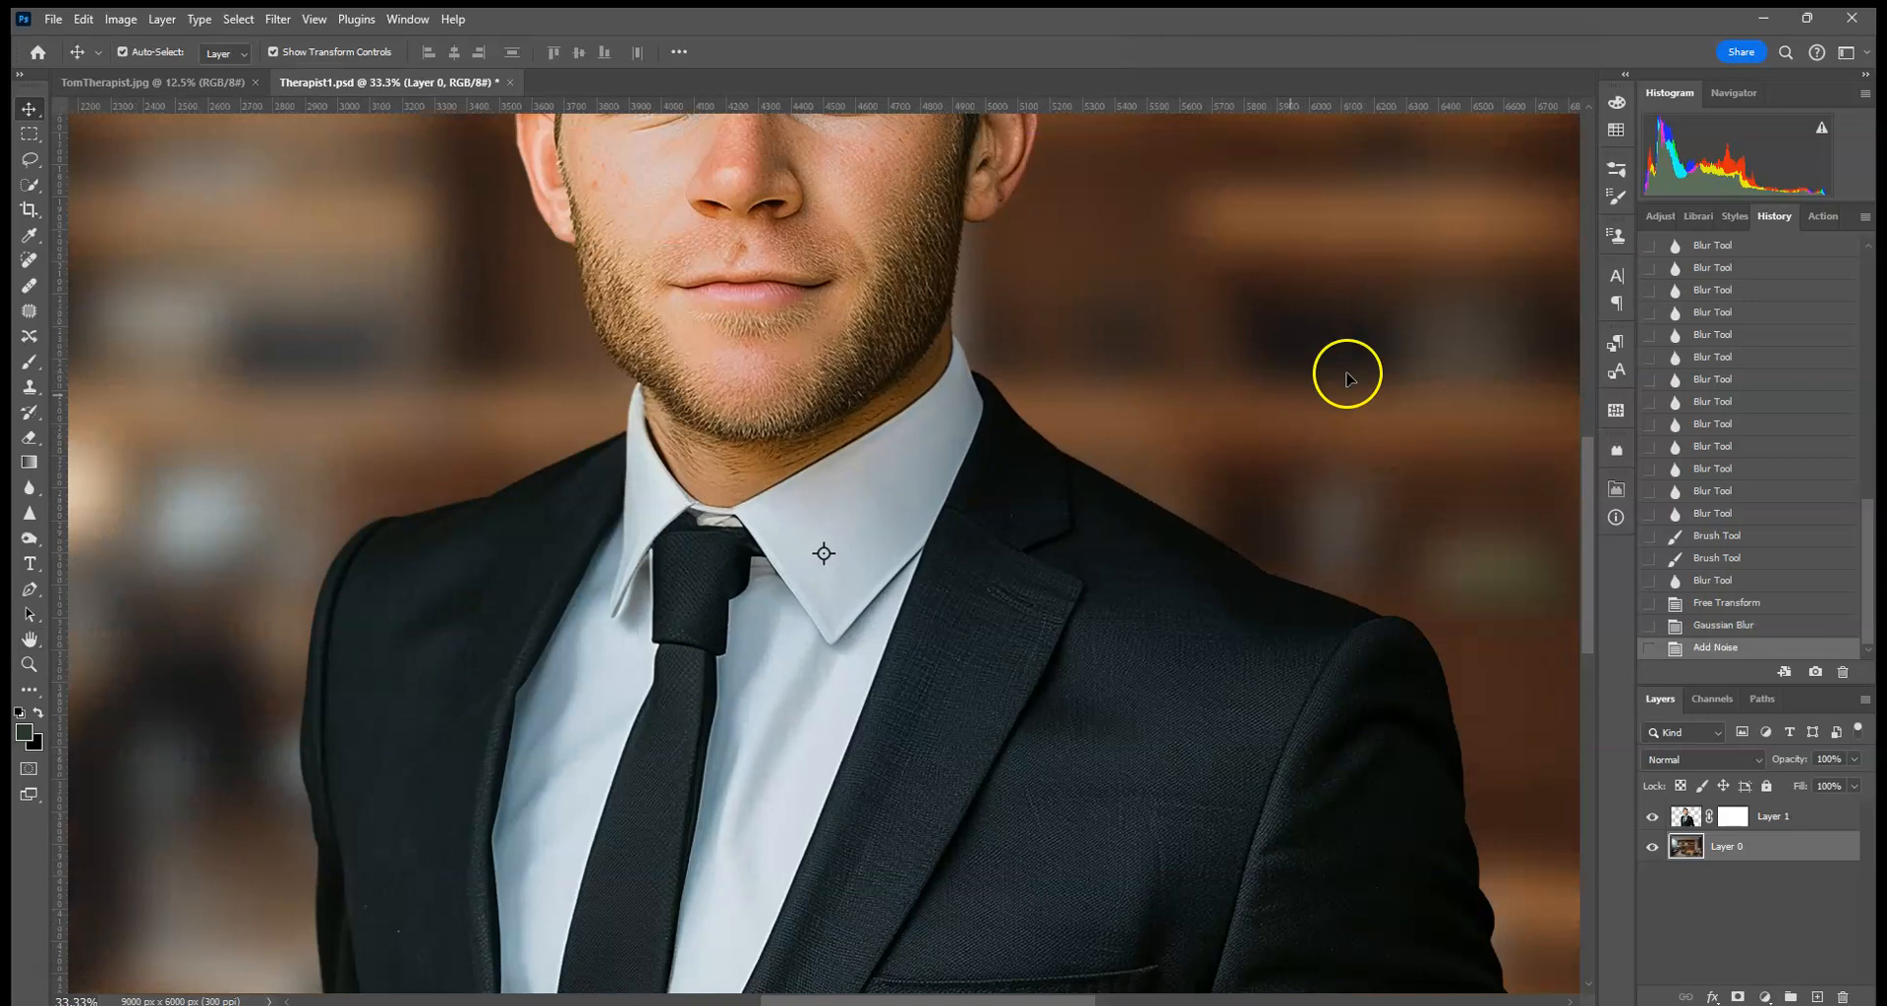
{"action": "left_click_drag", "start_coordinate": [843, 411], "coordinate": [1372, 745]}
{"action": "key", "text": "ctrl+plus"}
{"action": "key", "text": "ctrl+plus"}
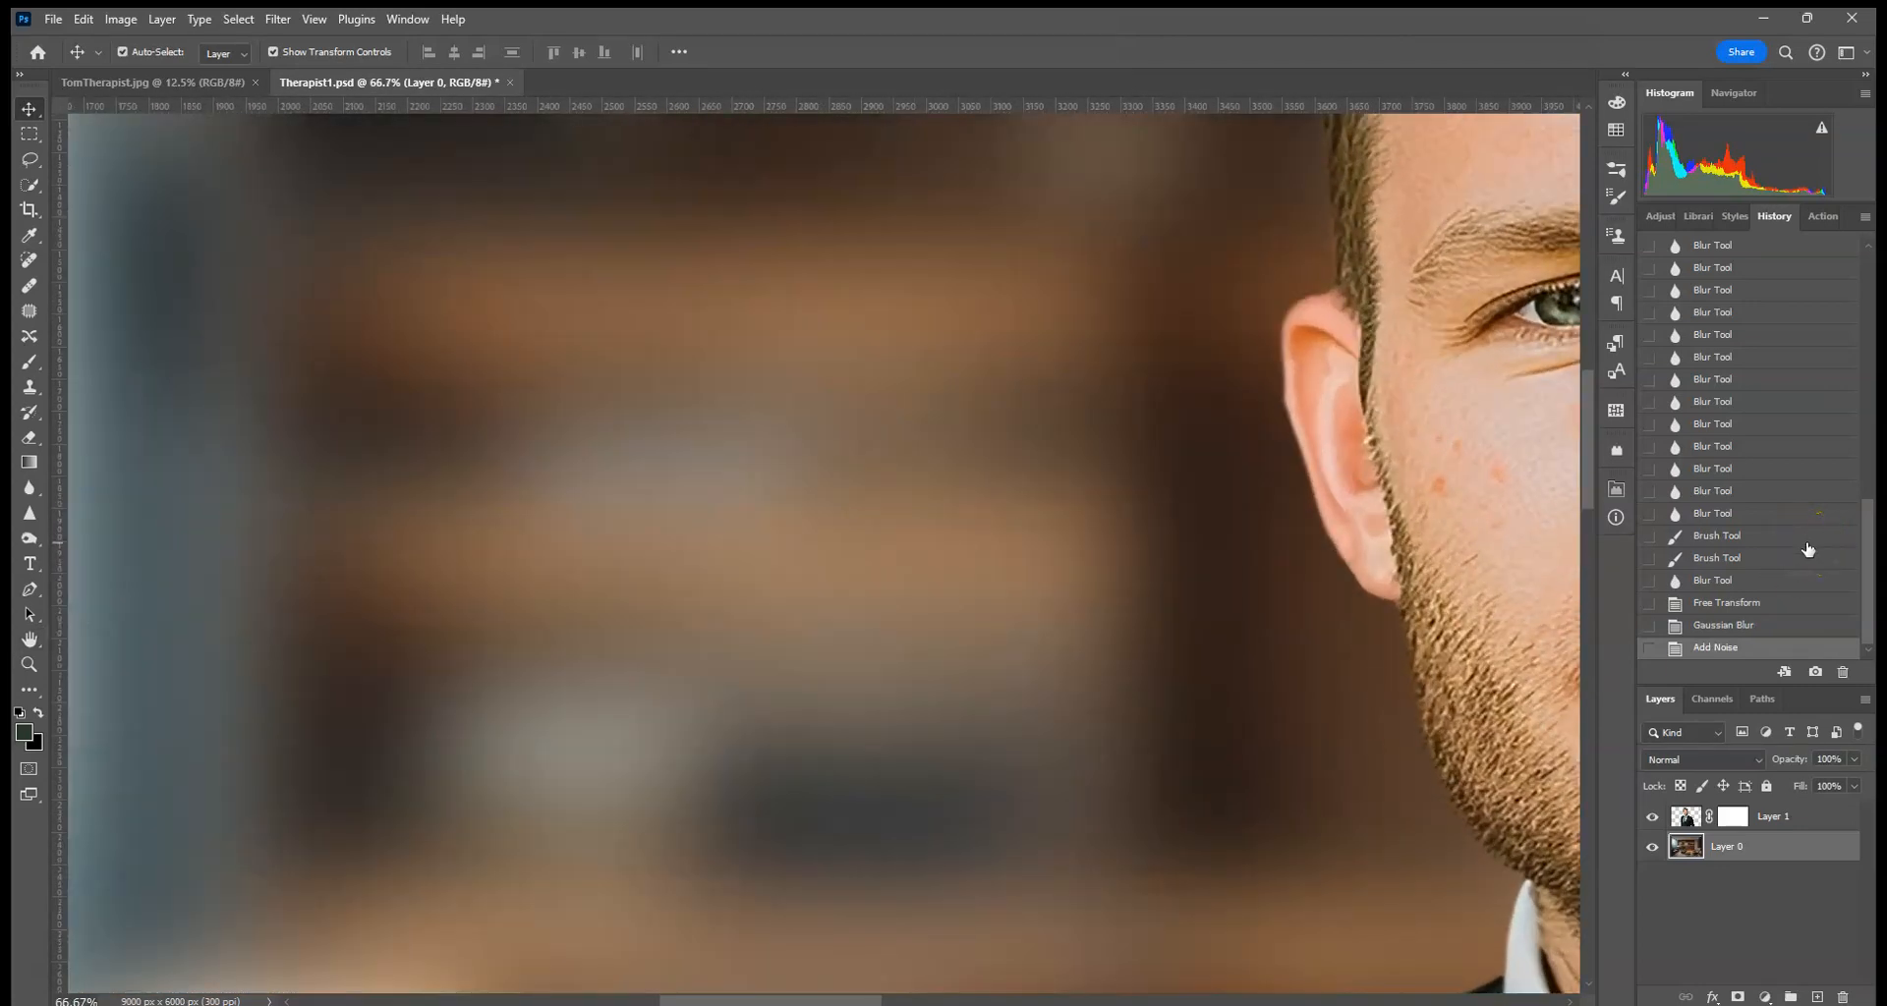
{"action": "left_click_drag", "start_coordinate": [1013, 468], "coordinate": [1227, 460]}
Revert Layer 0 to its Gaussian Blur state, examine its smooth areas, and shift the layer slightly toward the window side
{"action": "left_click", "coordinate": [1789, 629]}
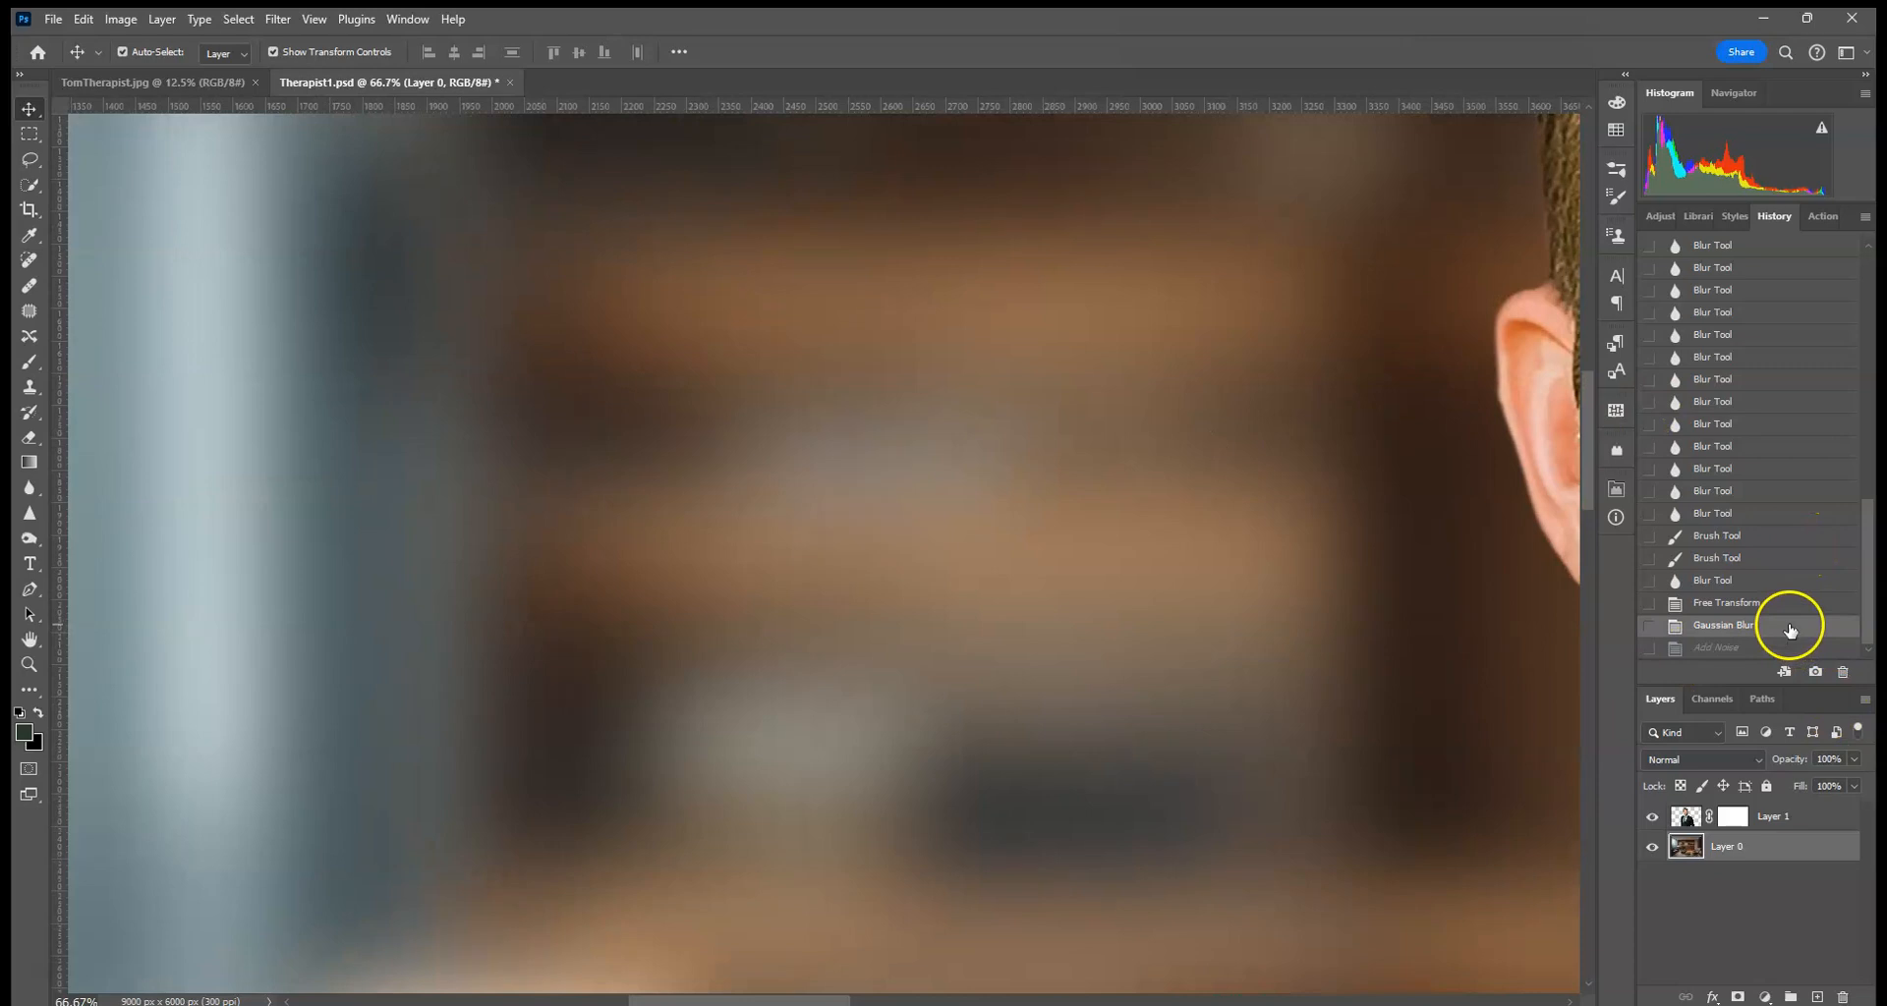
{"action": "left_click_drag", "start_coordinate": [1123, 574], "coordinate": [834, 846]}
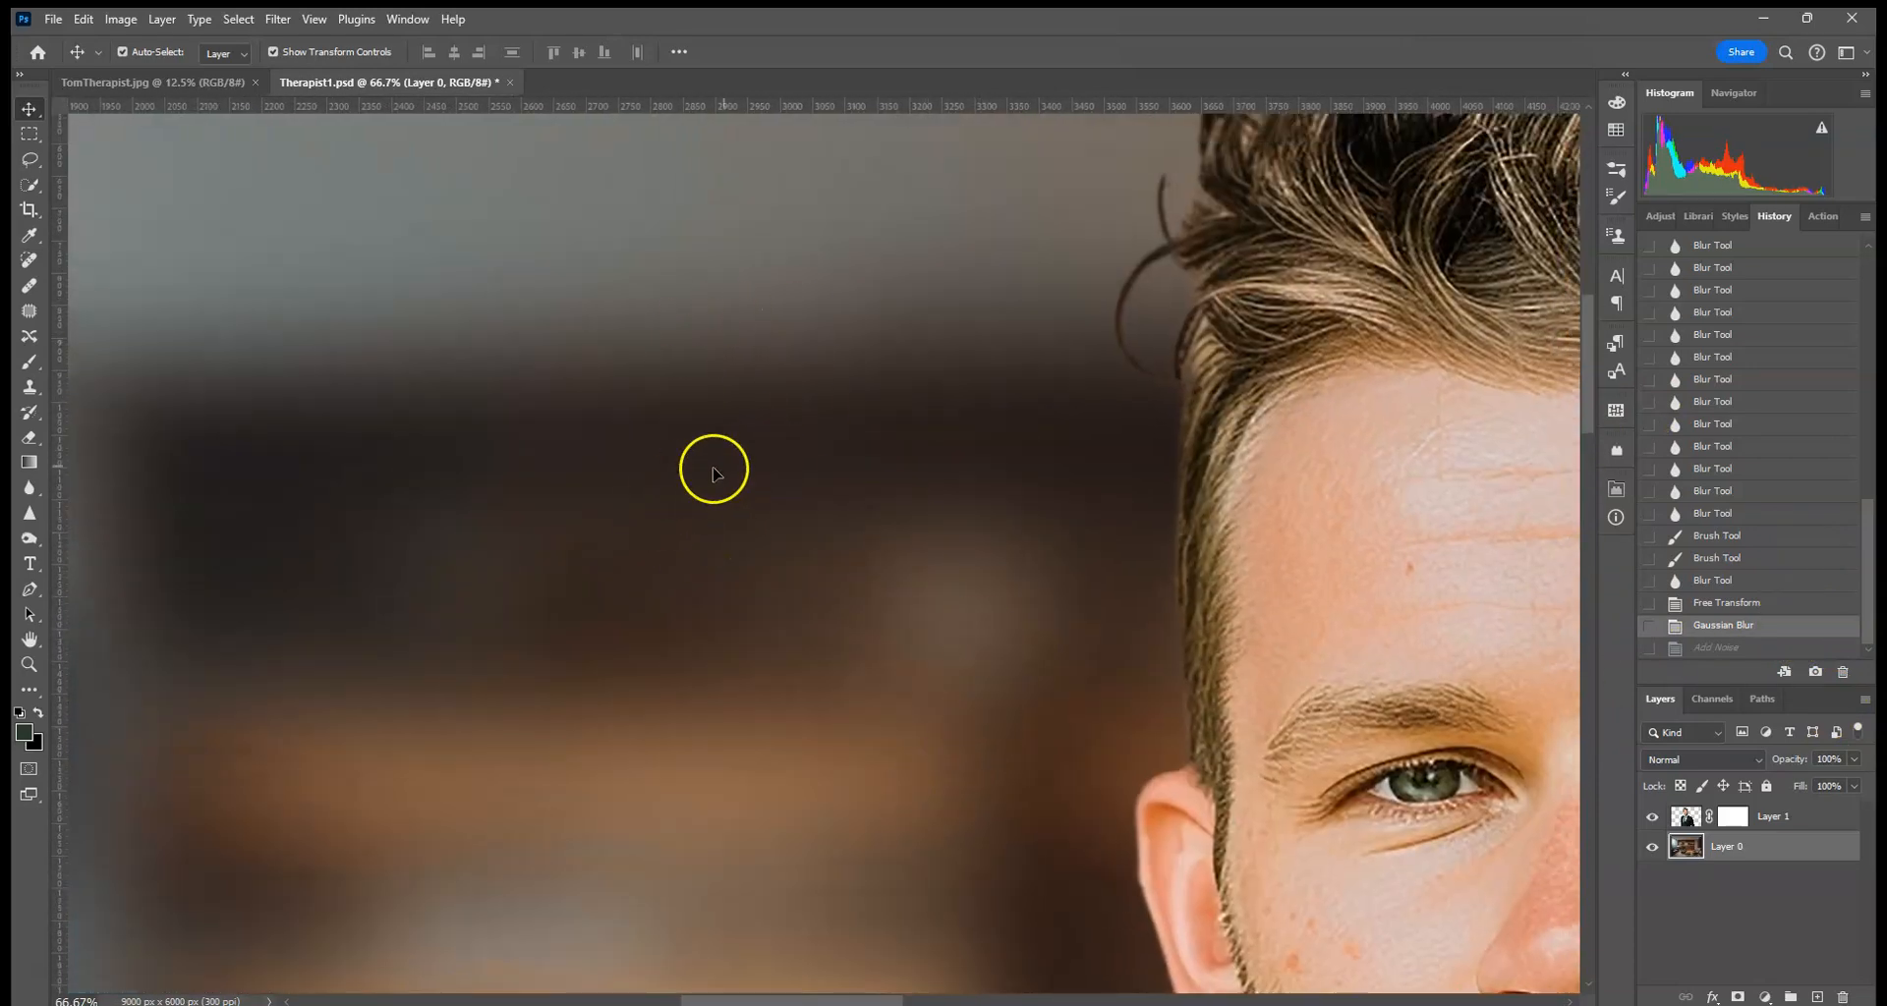
{"action": "left_click_drag", "start_coordinate": [567, 474], "coordinate": [1050, 670]}
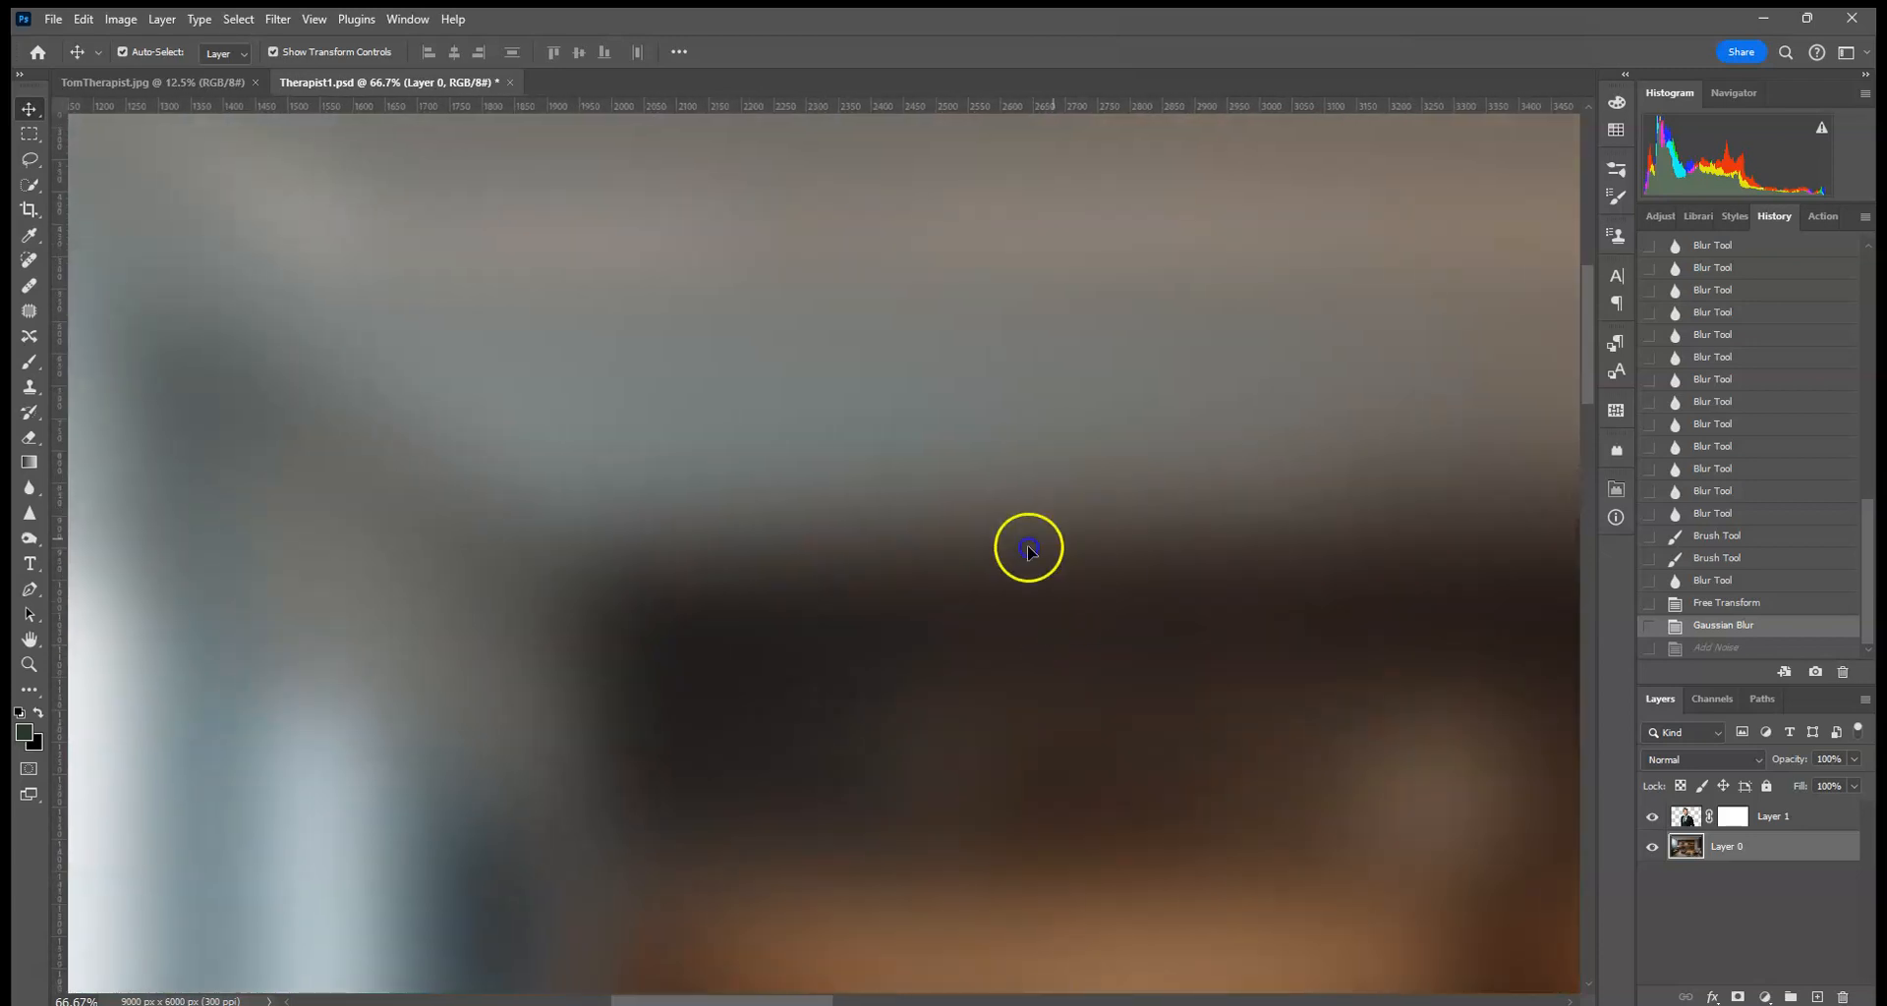
{"action": "left_click_drag", "start_coordinate": [1027, 548], "coordinate": [783, 552]}
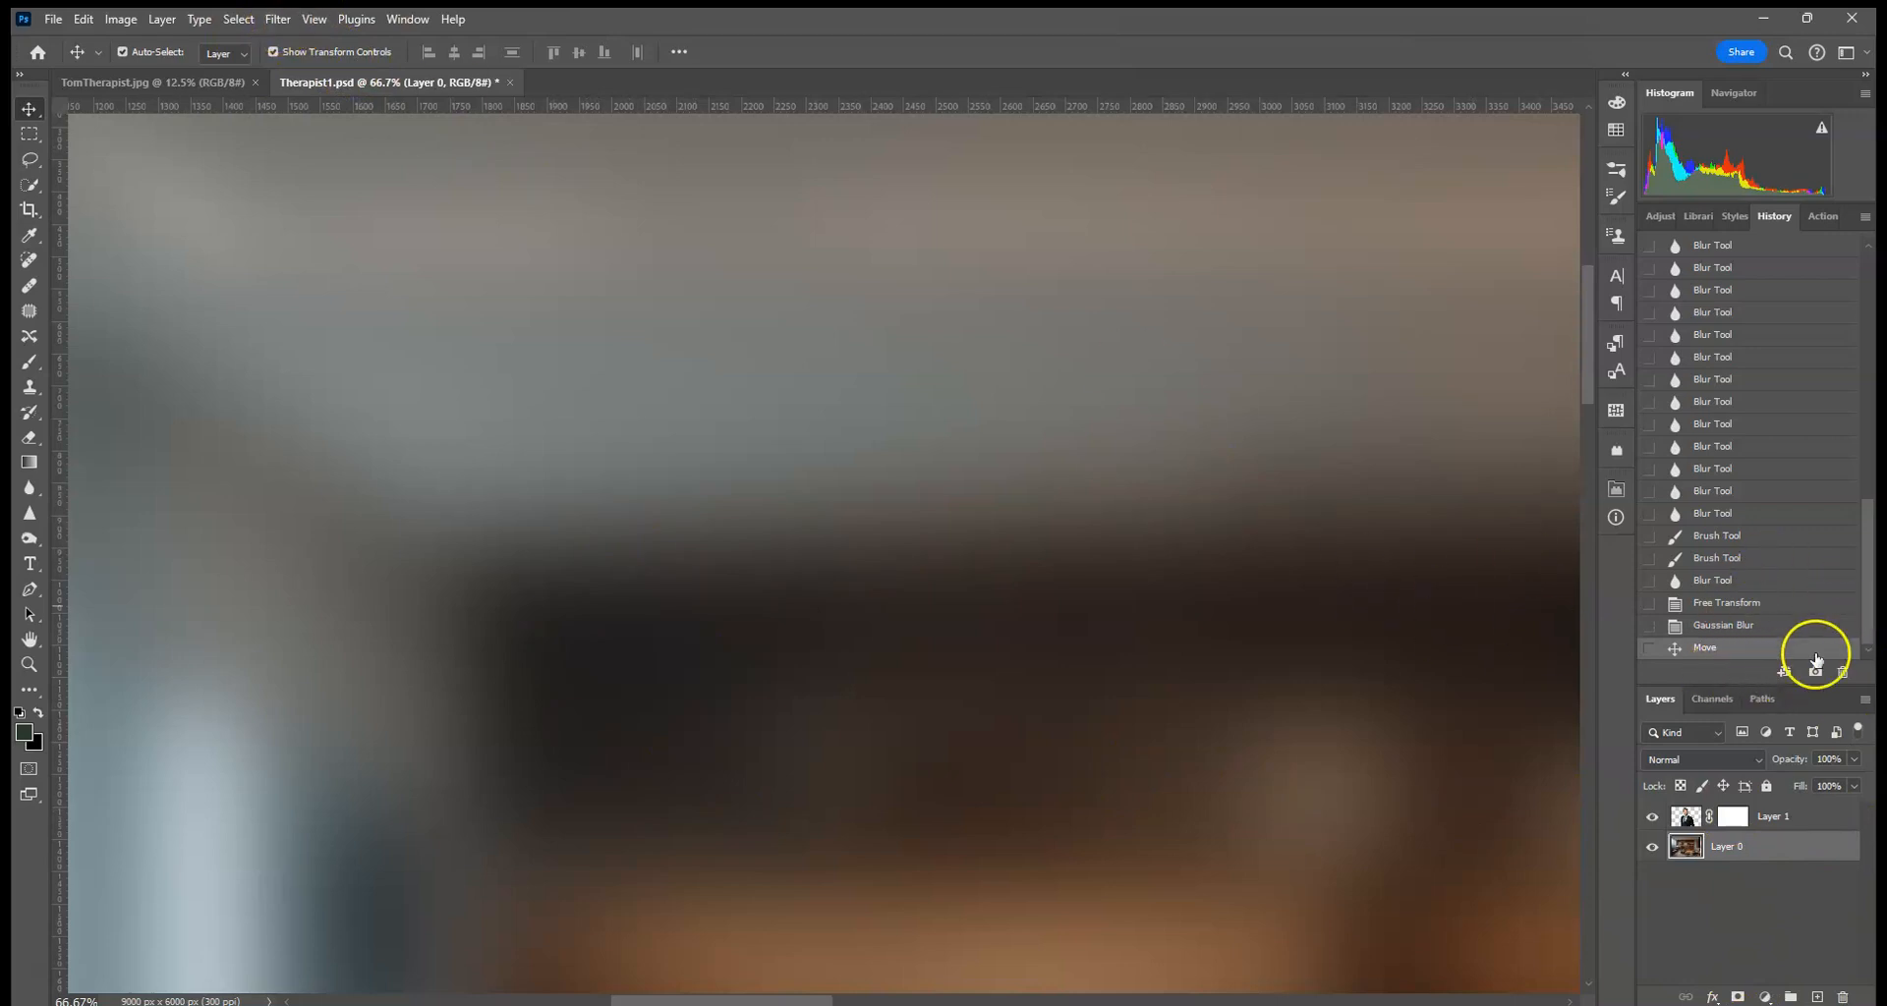
Add 1.5% uniform noise to the shifted Layer 0, check it close up, and view the whole composite
{"action": "left_click", "coordinate": [278, 20]}
{"action": "mouse_move", "coordinate": [382, 409]}
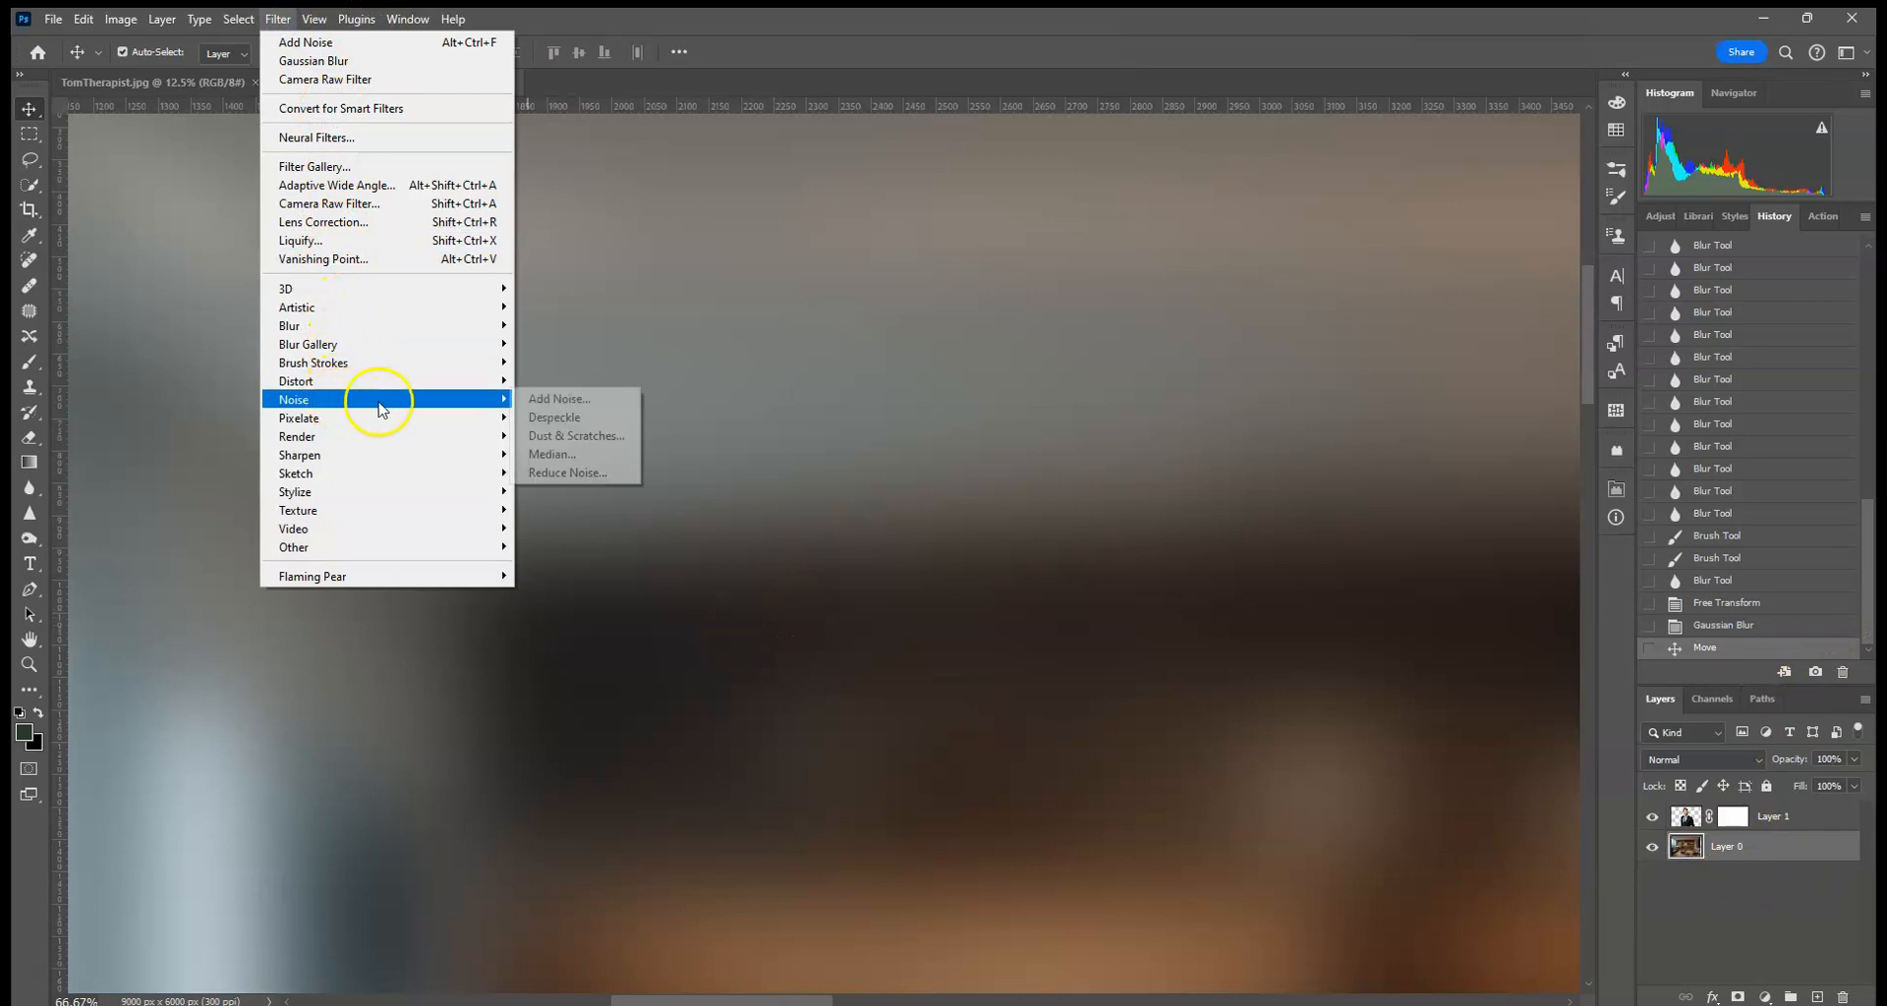
{"action": "left_click", "coordinate": [551, 399]}
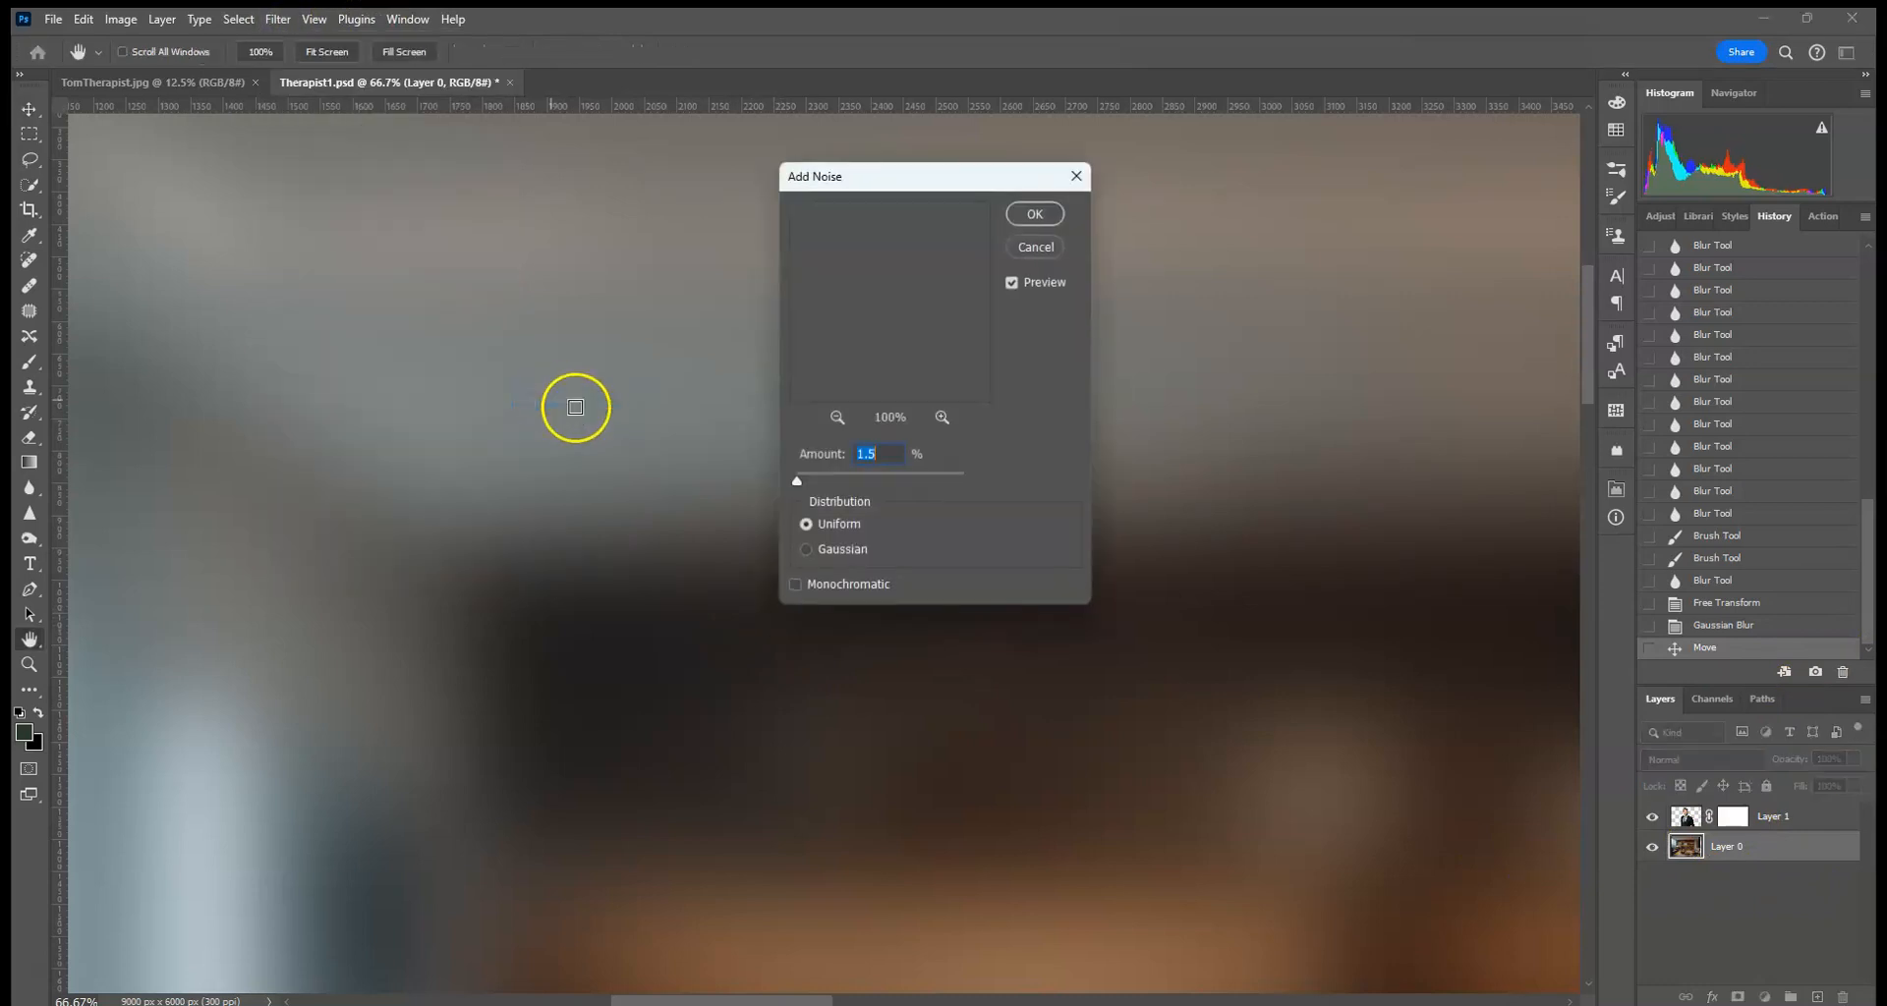
{"action": "left_click", "coordinate": [1032, 223]}
{"action": "left_click_drag", "start_coordinate": [1045, 715], "coordinate": [829, 201]}
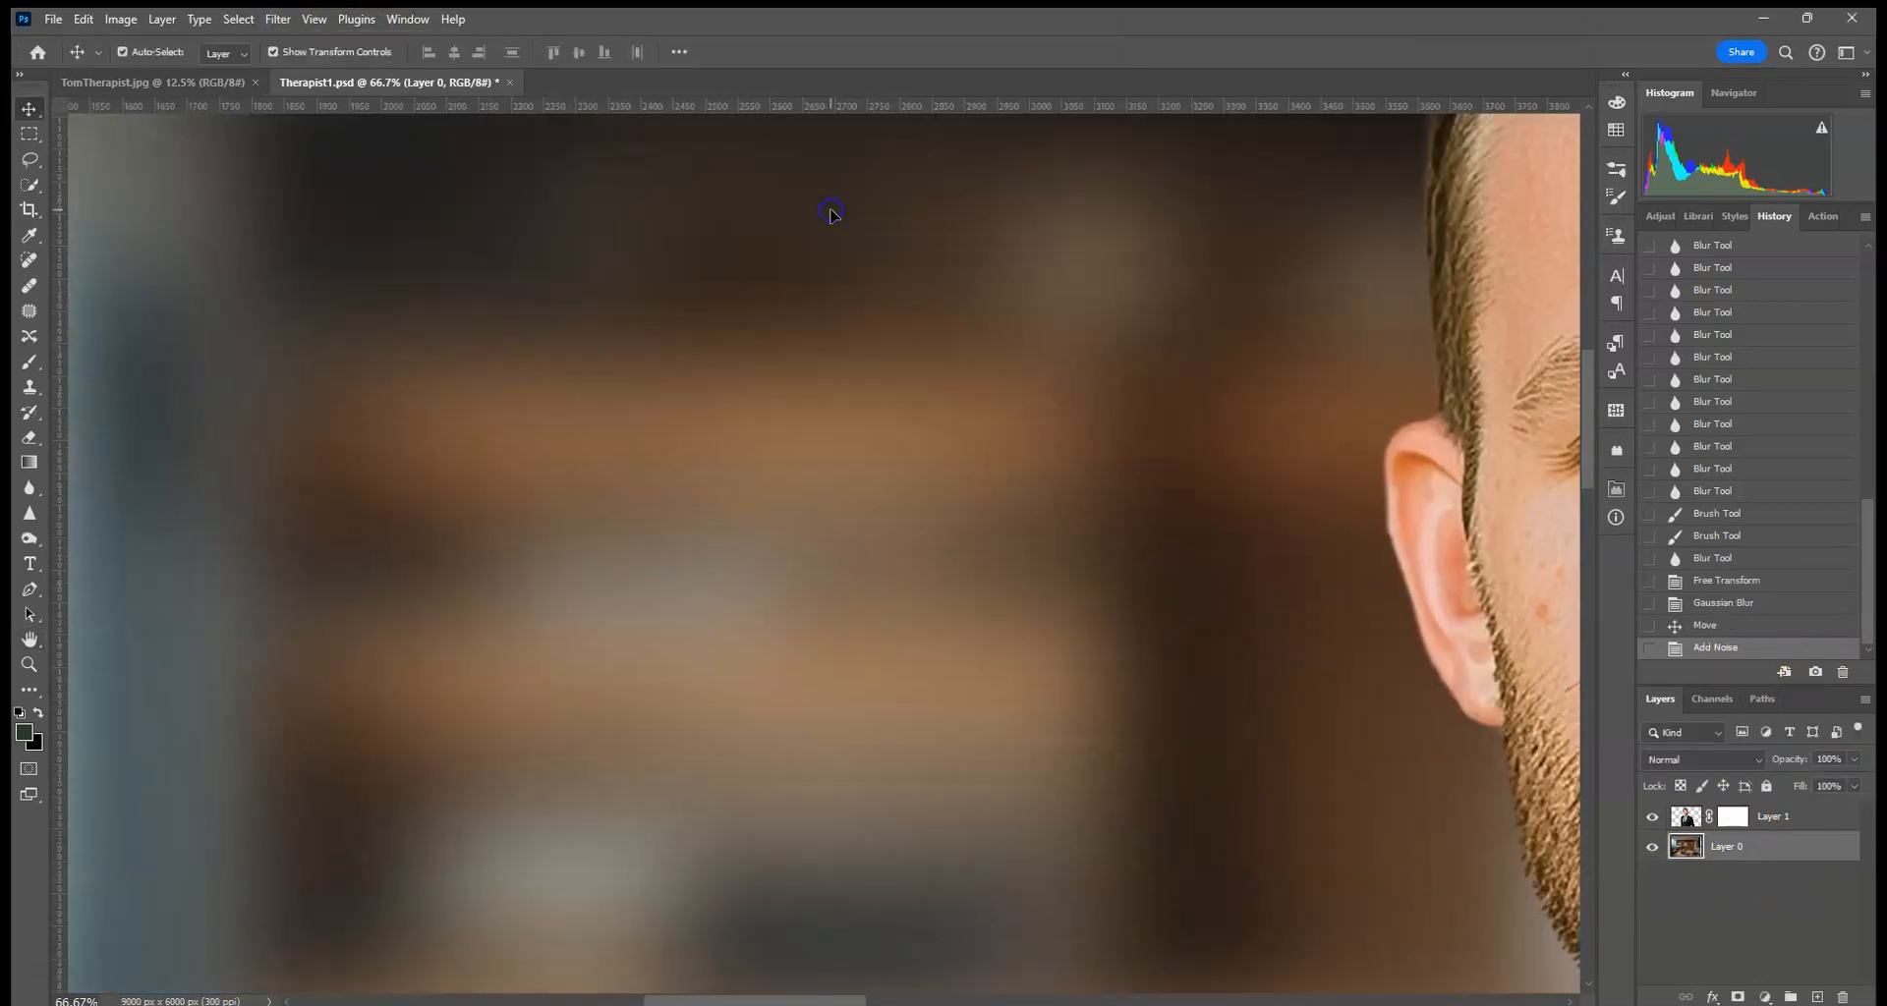
{"action": "key", "text": "ctrl+0"}
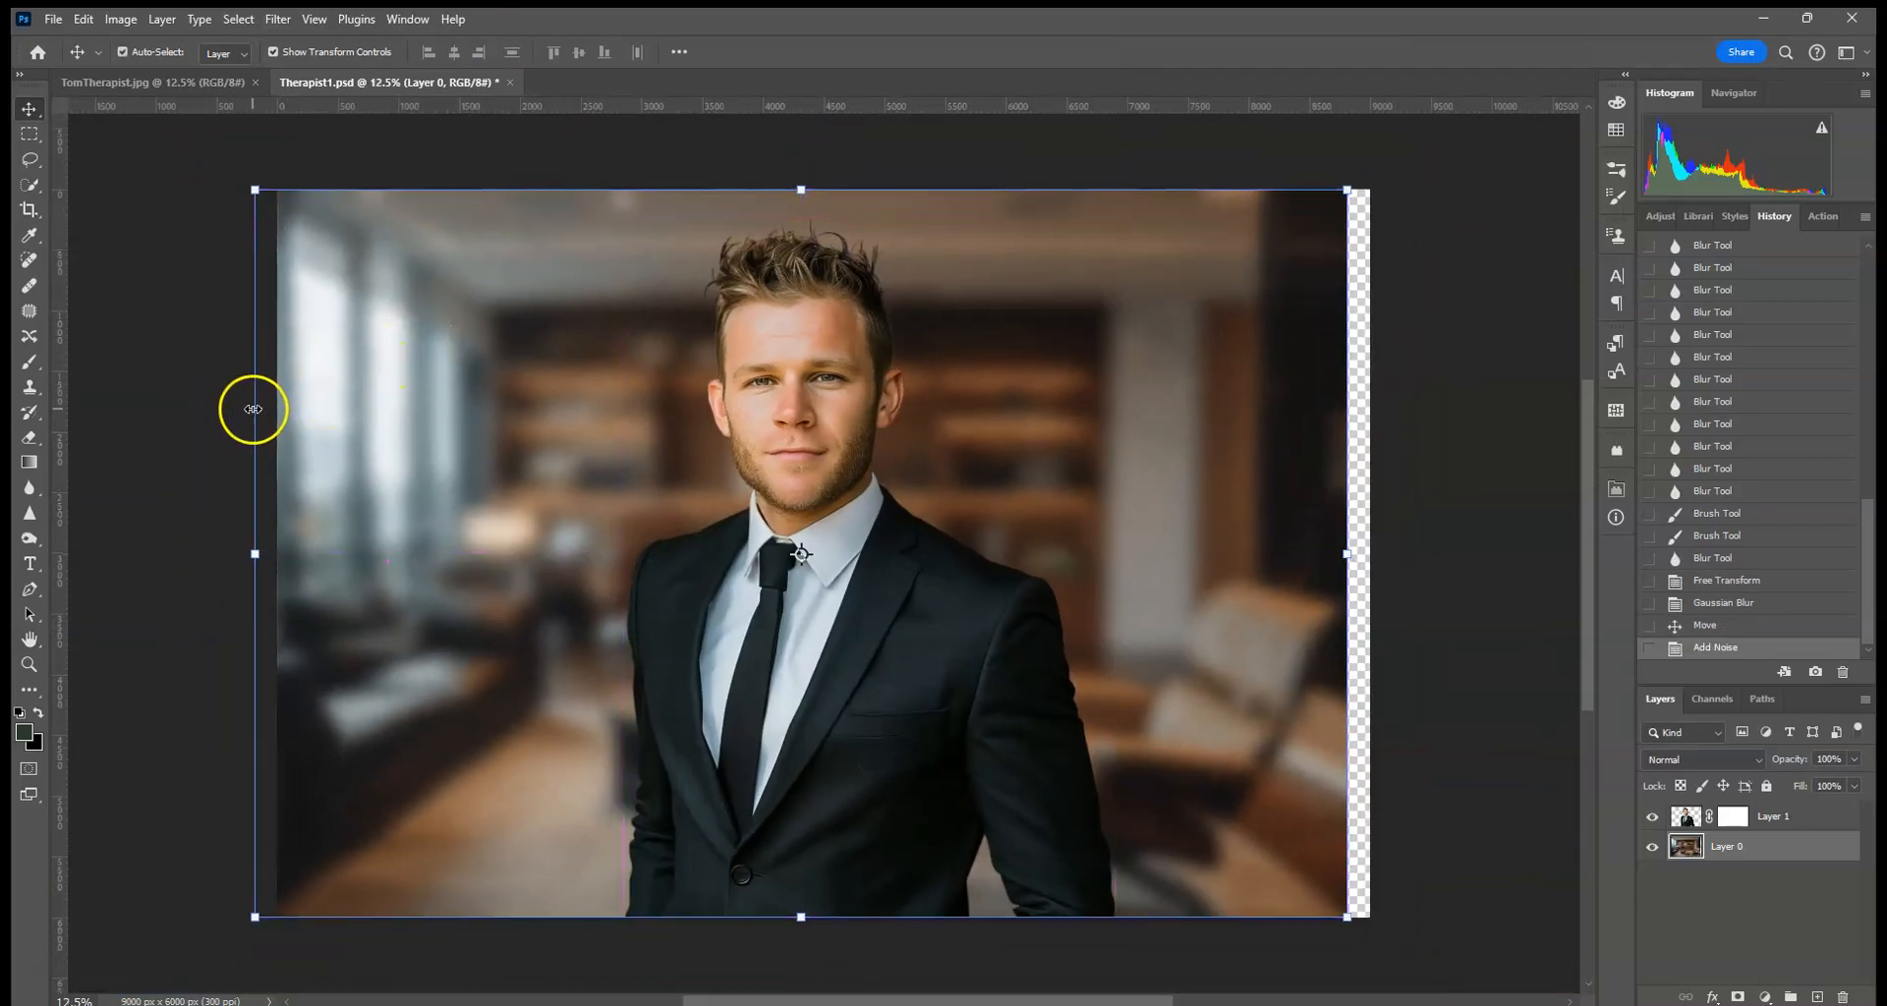
Cancel the trial scaling of Layer 0, and undo its noise and move back to the Gaussian Blur state
{"action": "left_click_drag", "start_coordinate": [252, 408], "coordinate": [370, 381]}
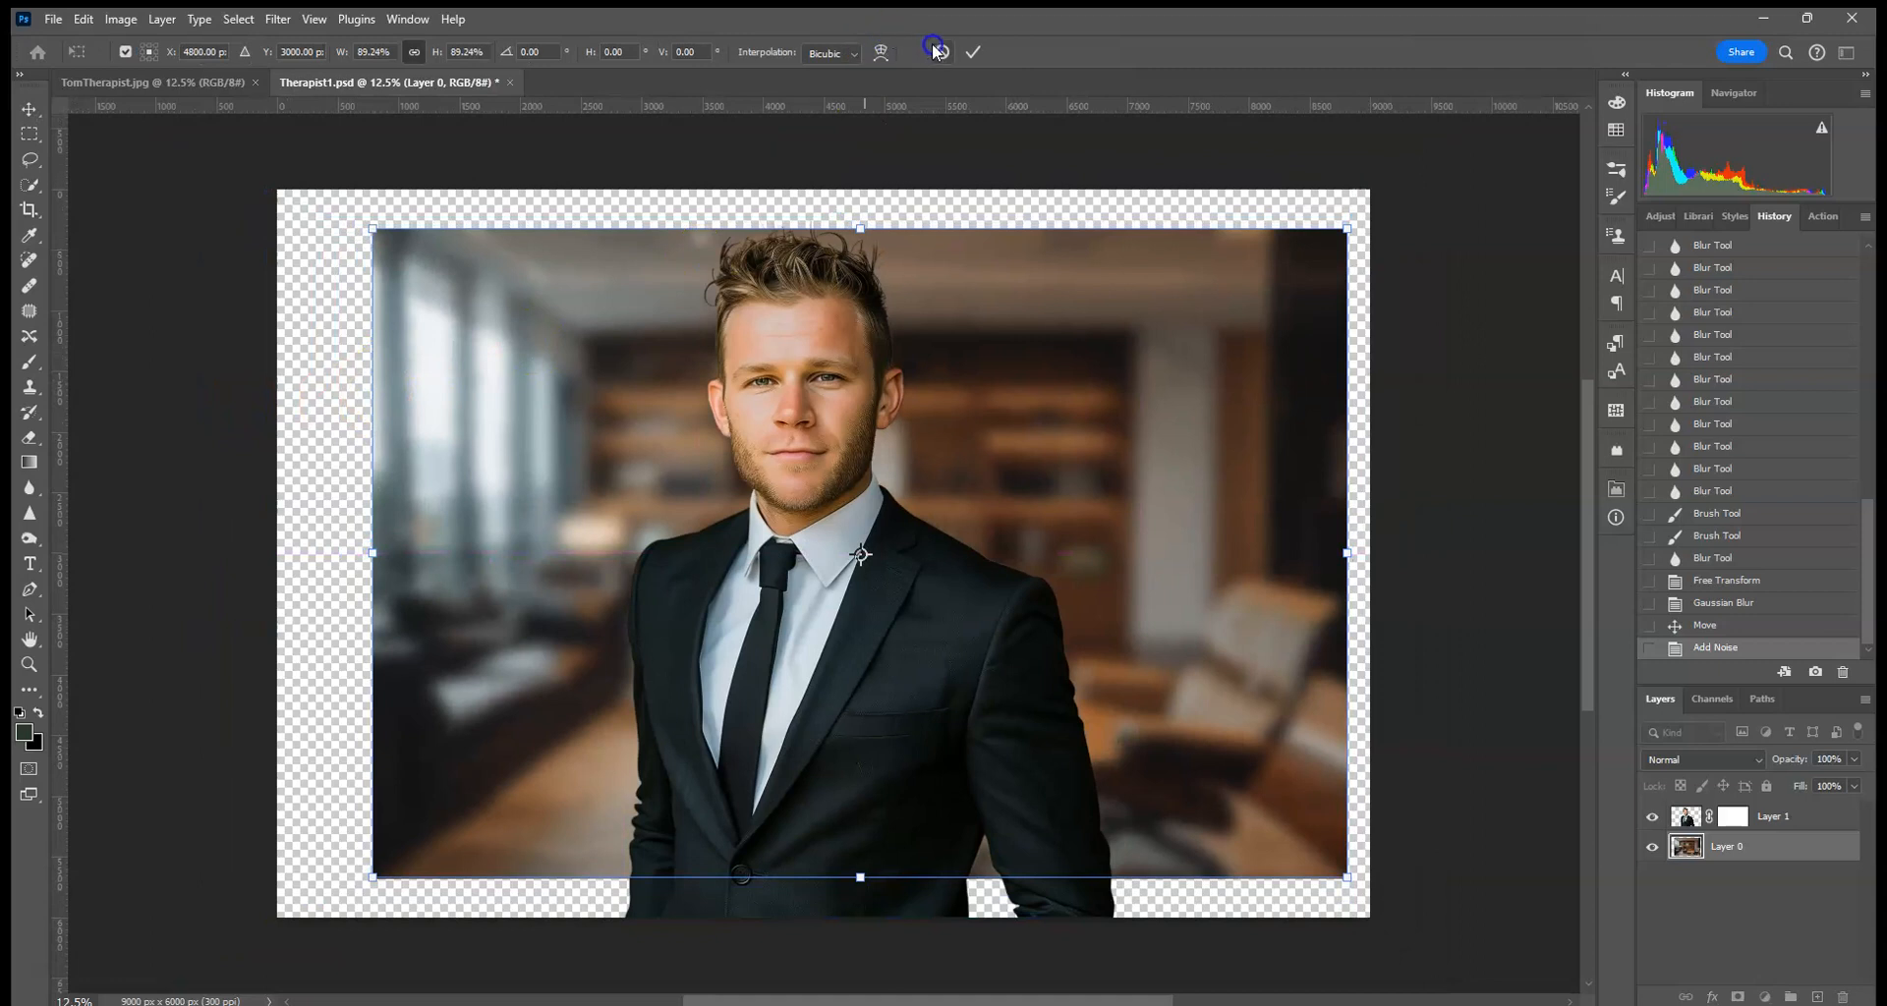
{"action": "left_click", "coordinate": [936, 51]}
{"action": "left_click", "coordinate": [84, 19]}
{"action": "left_click", "coordinate": [118, 42]}
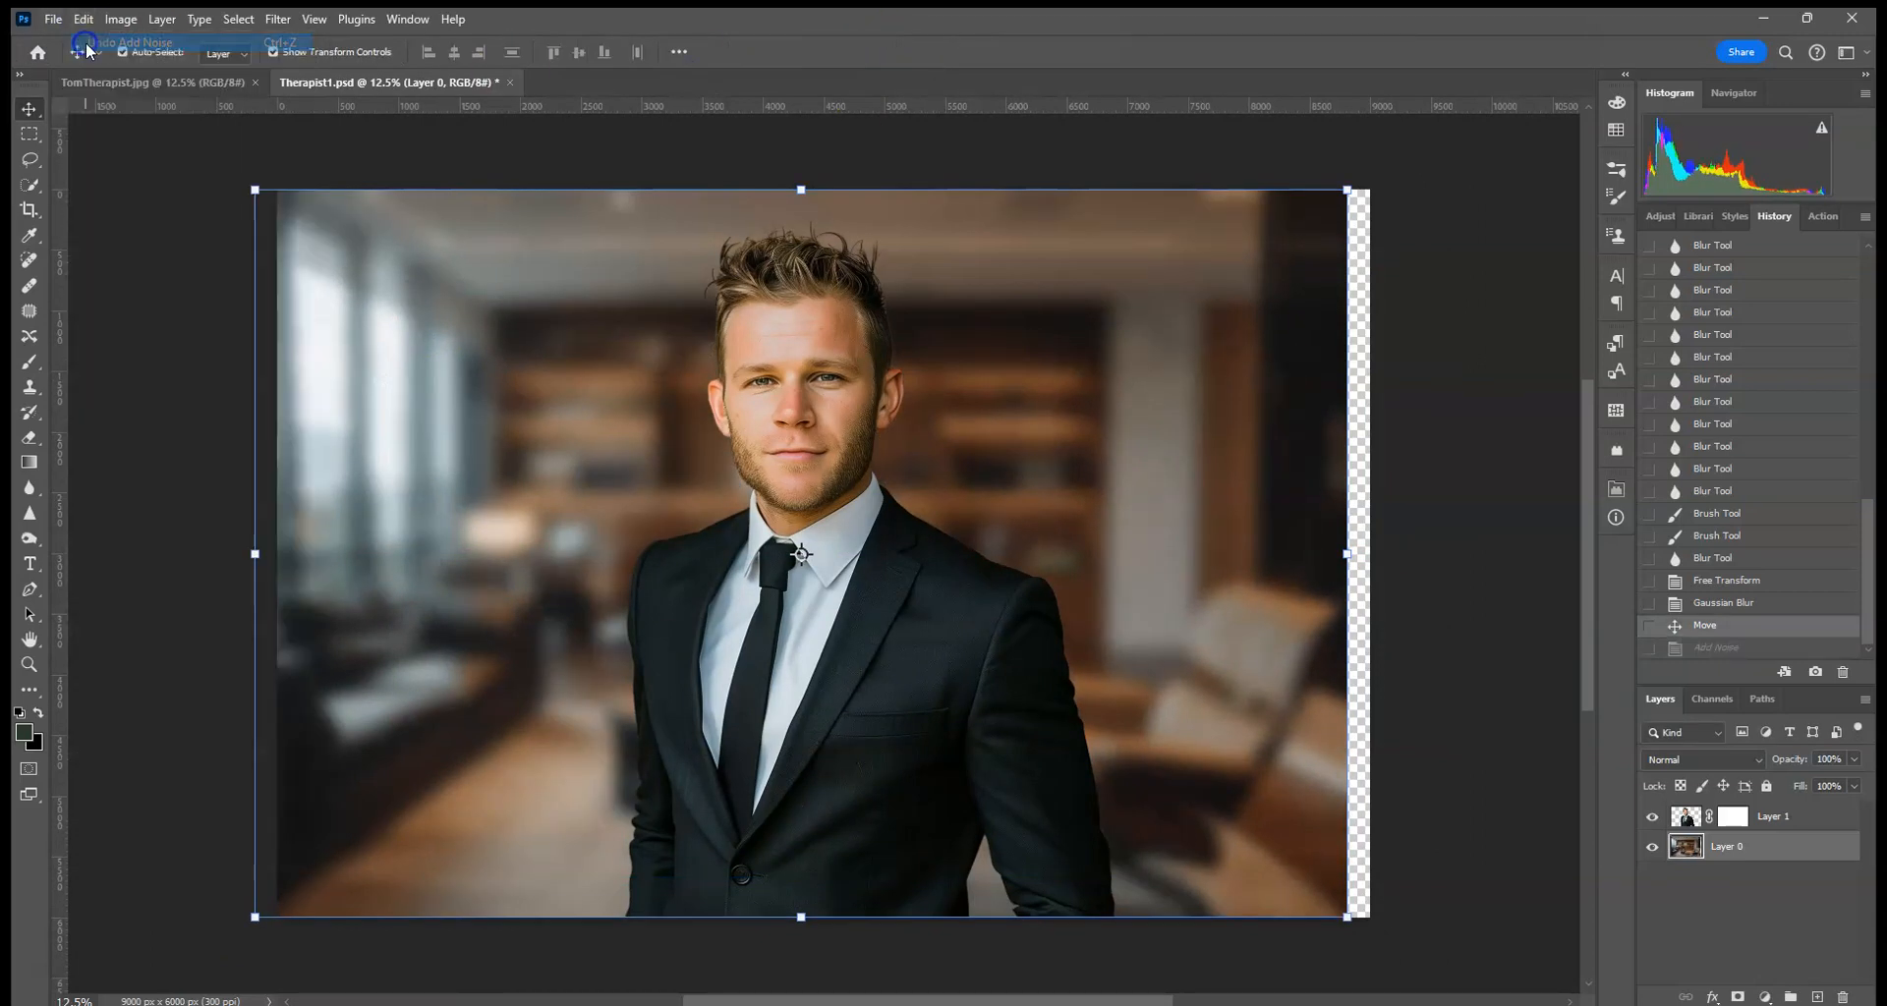
{"action": "left_click", "coordinate": [1745, 604]}
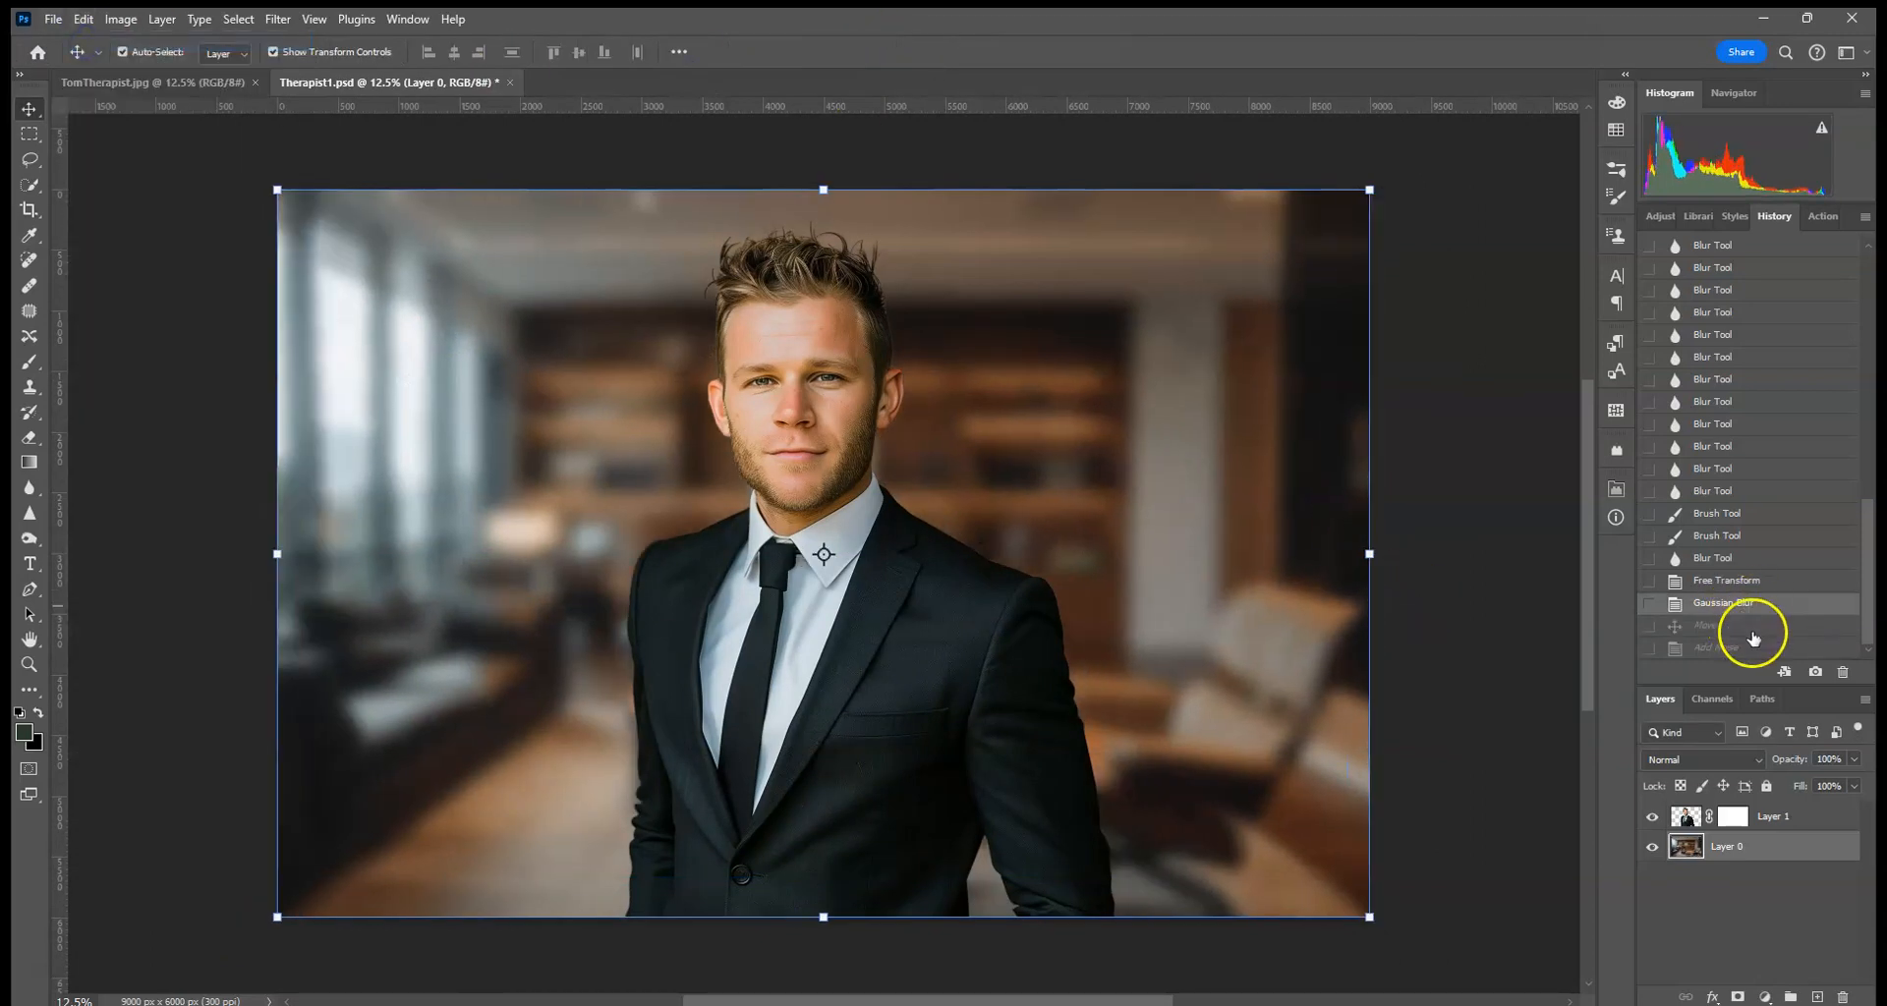
Add 1.5% uniform noise to Layer 0's blurred background in its original position, and activate the Rectangular Marquee tool
{"action": "left_click", "coordinate": [277, 18]}
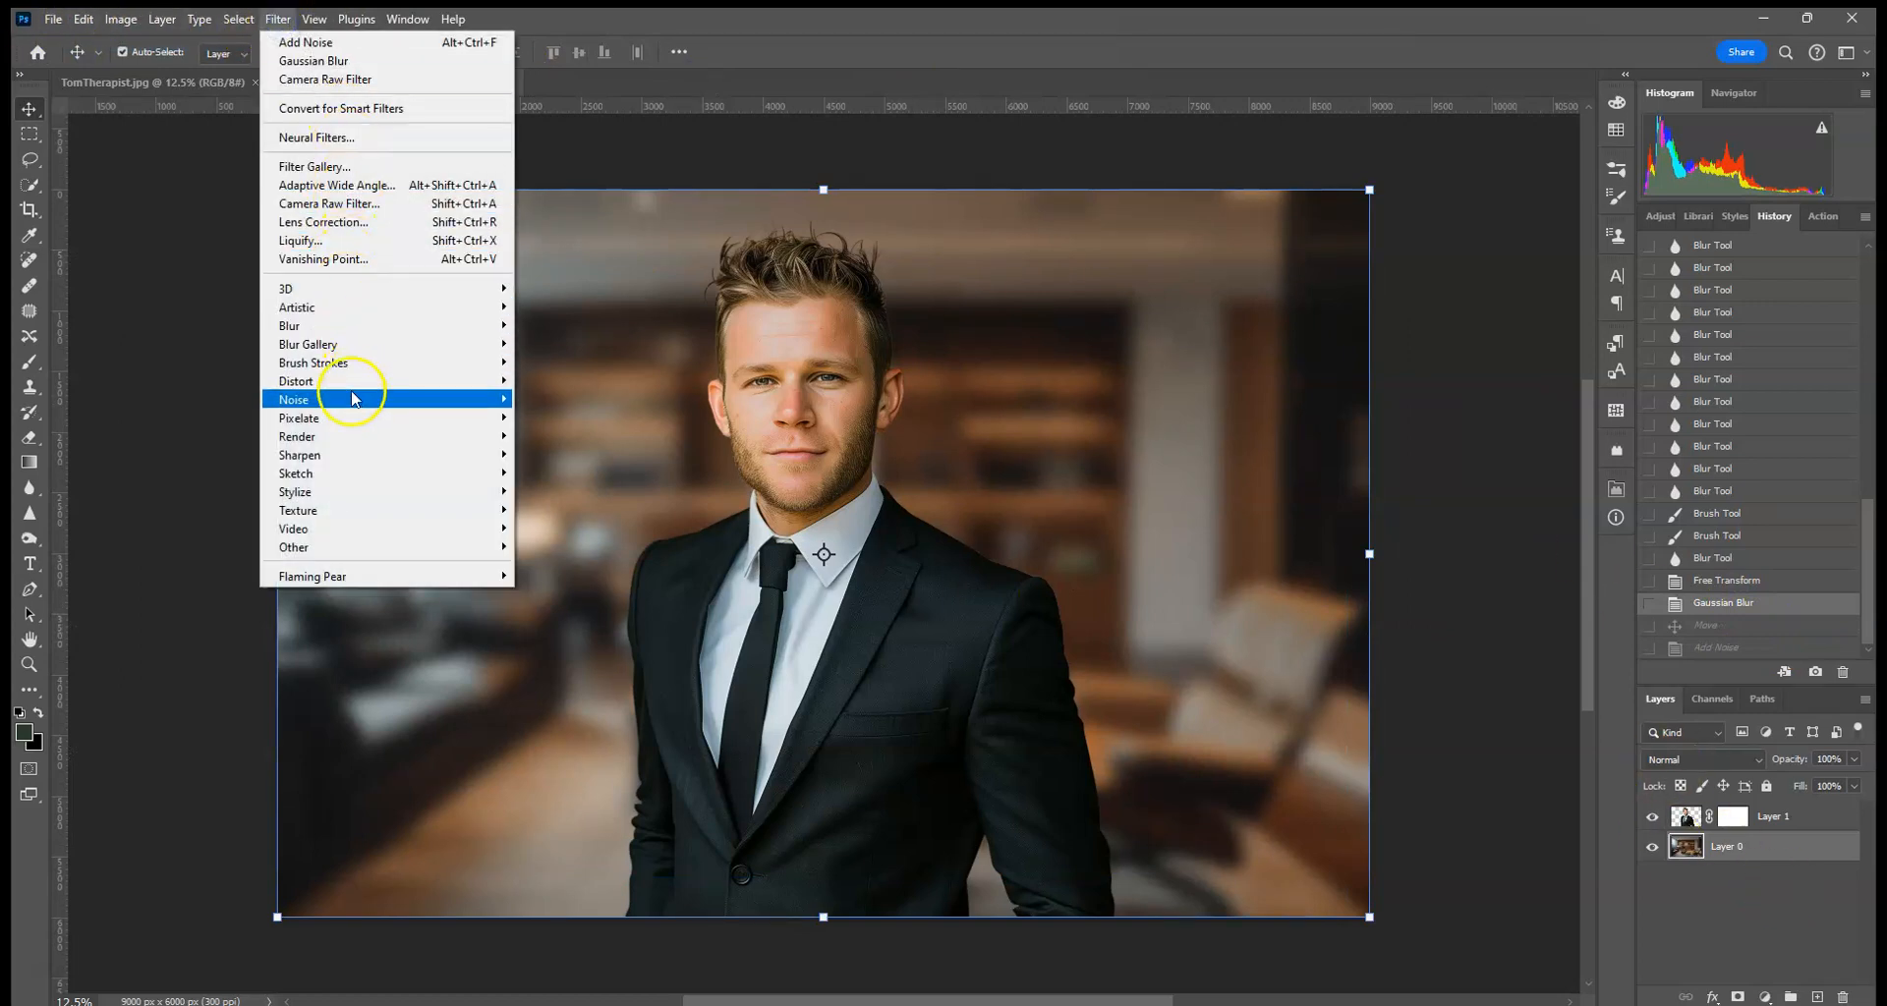
{"action": "mouse_move", "coordinate": [356, 398]}
{"action": "left_click", "coordinate": [550, 399]}
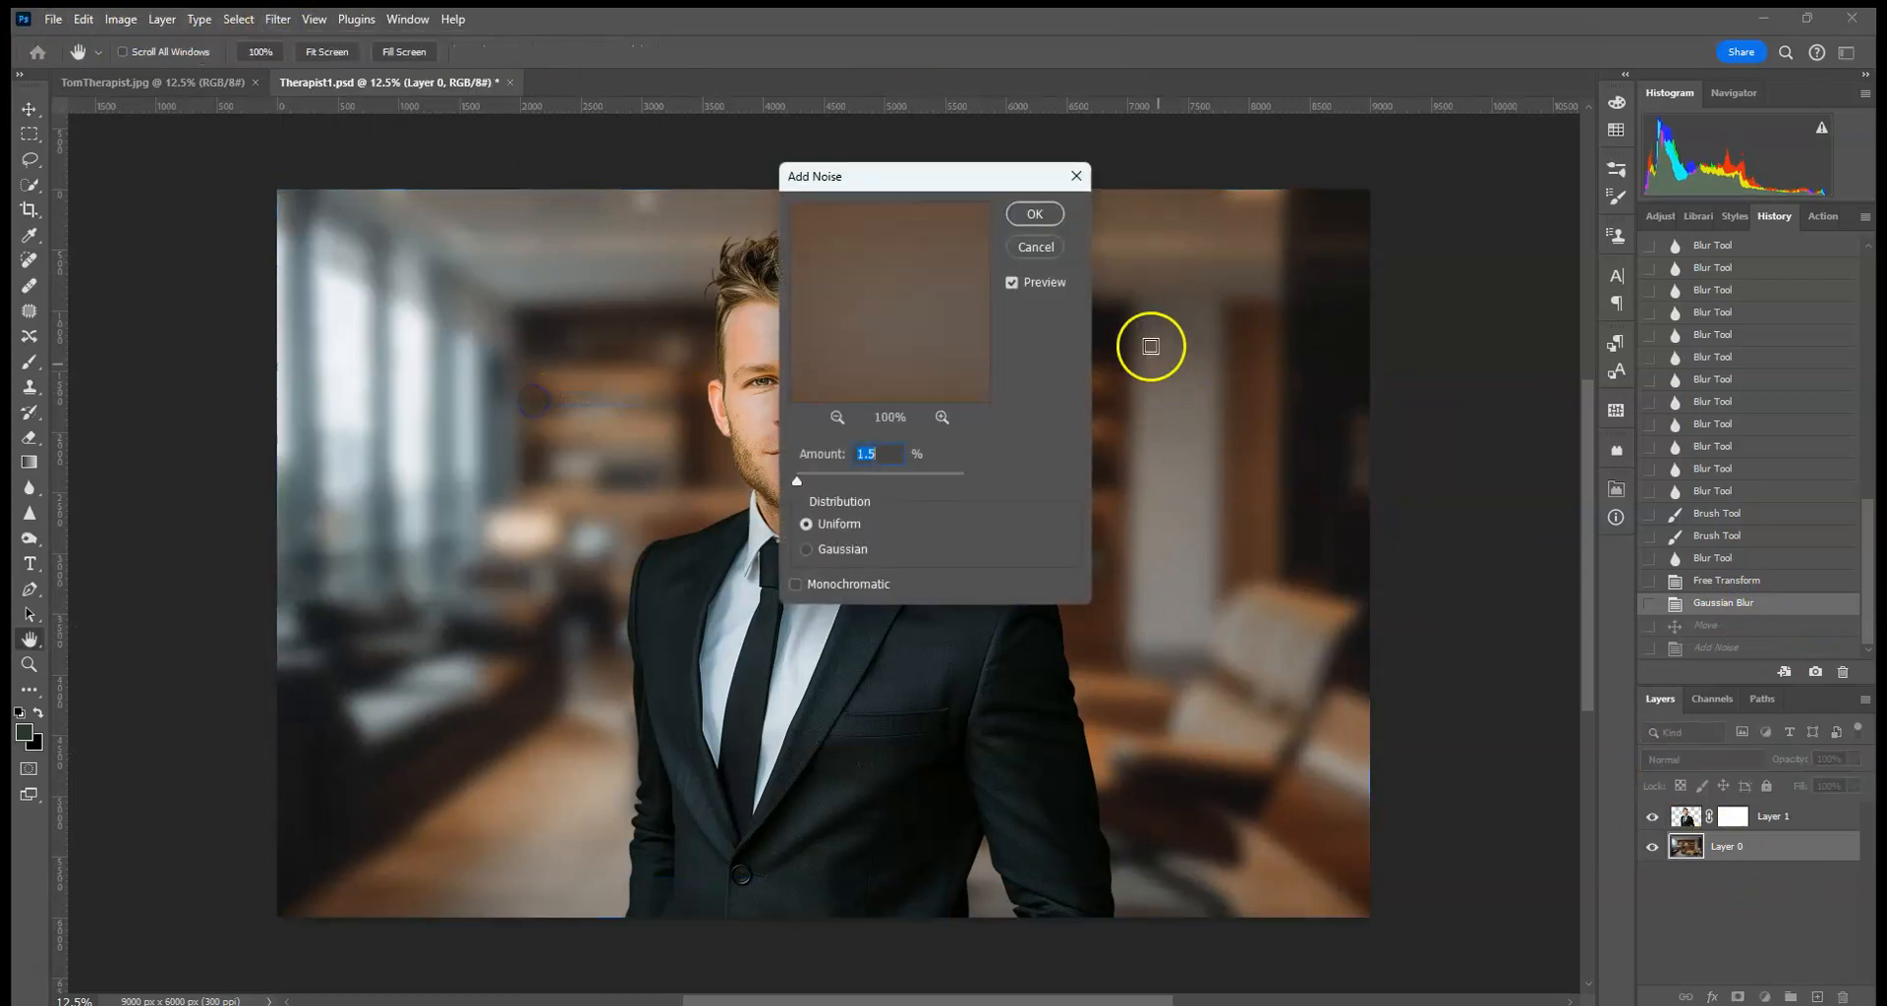
{"action": "left_click", "coordinate": [1038, 218]}
{"action": "left_click", "coordinate": [21, 136]}
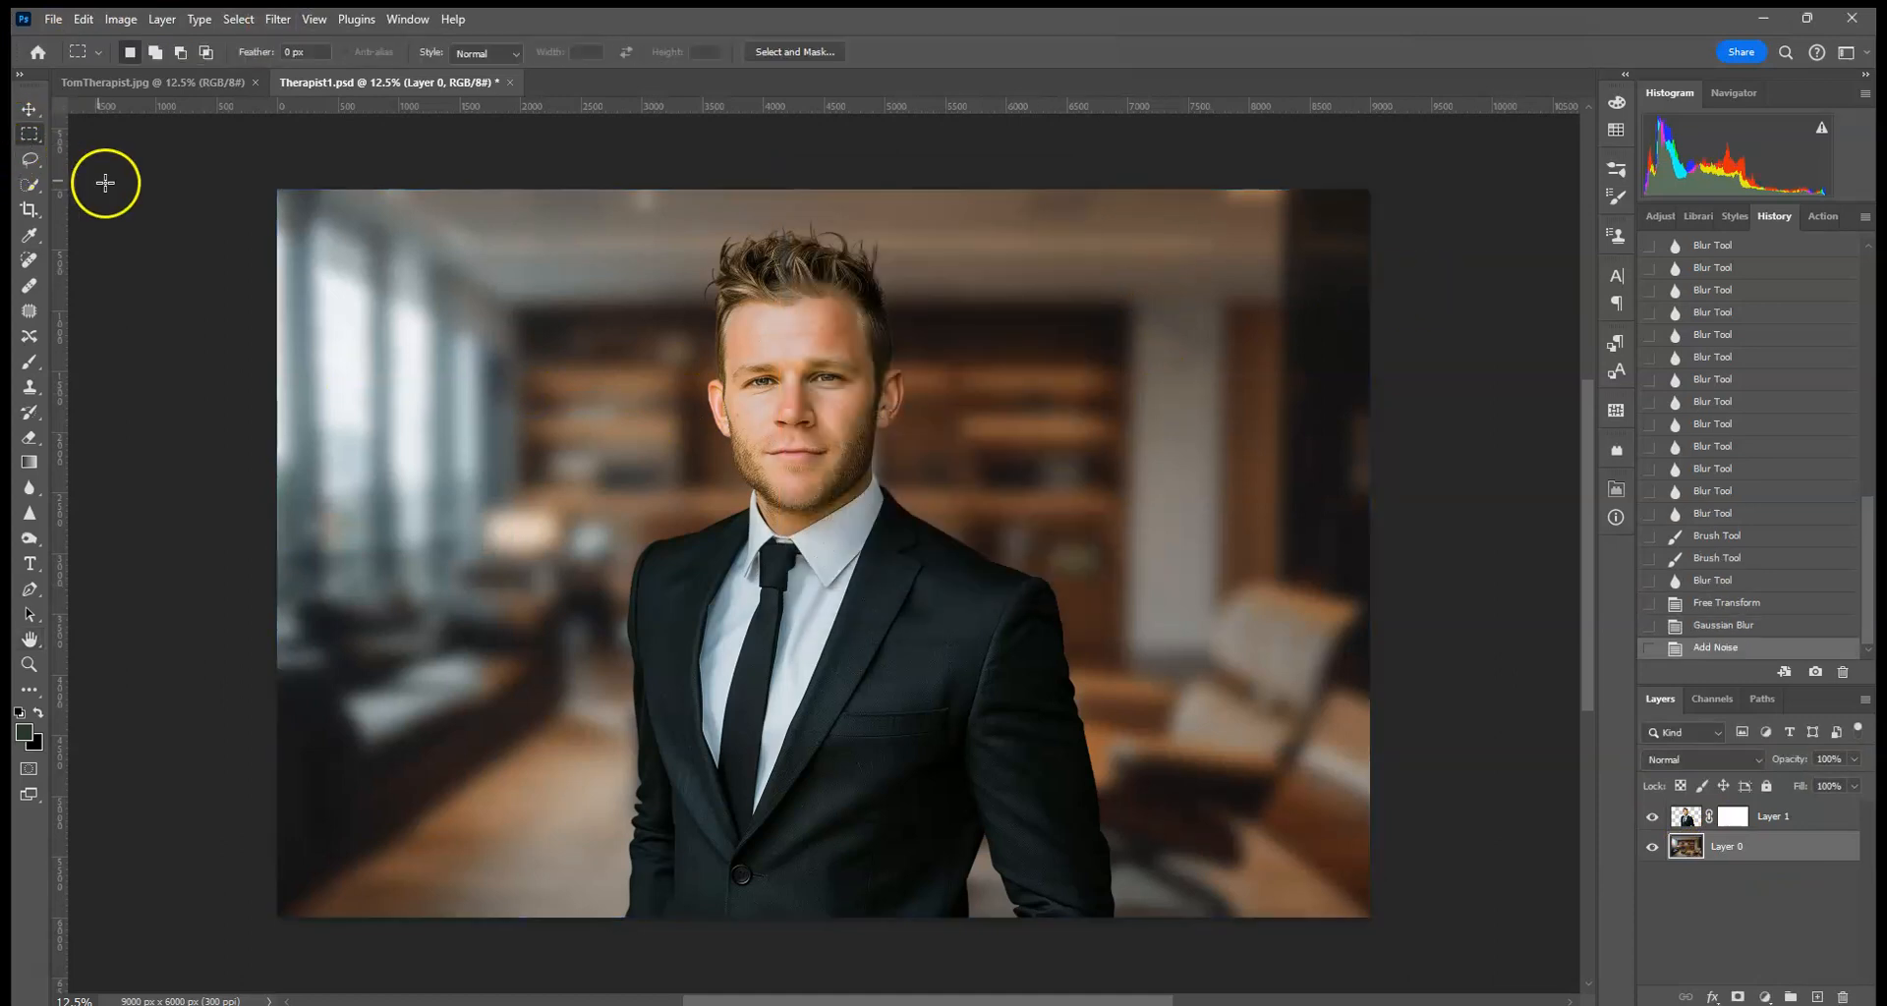